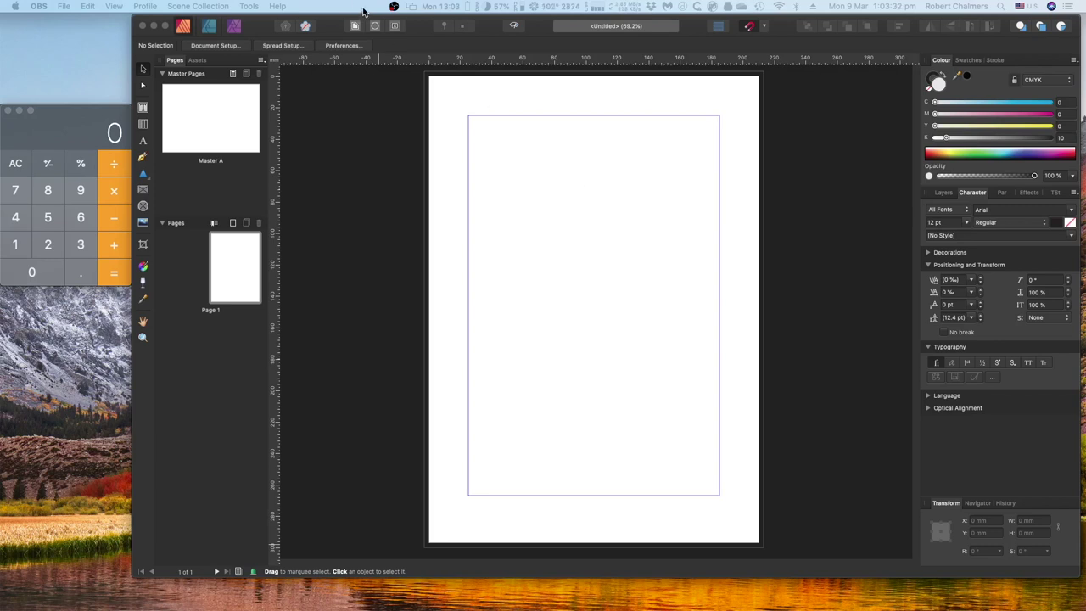
- Bring the Affinity Publisher window to the front and select the Frame Text Tool
mouse_move(133, 592)
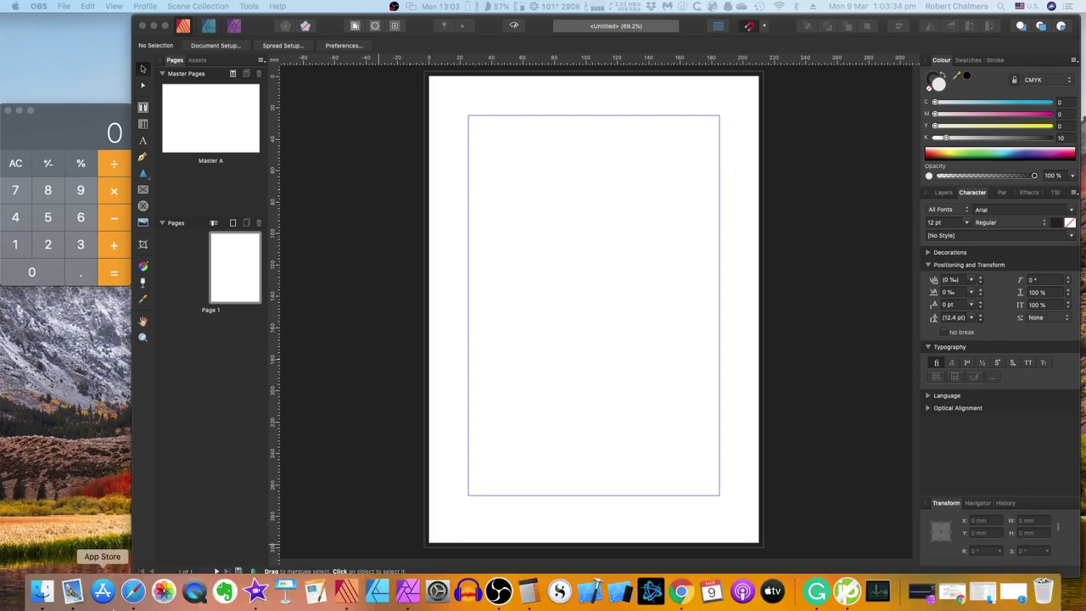
click(42, 591)
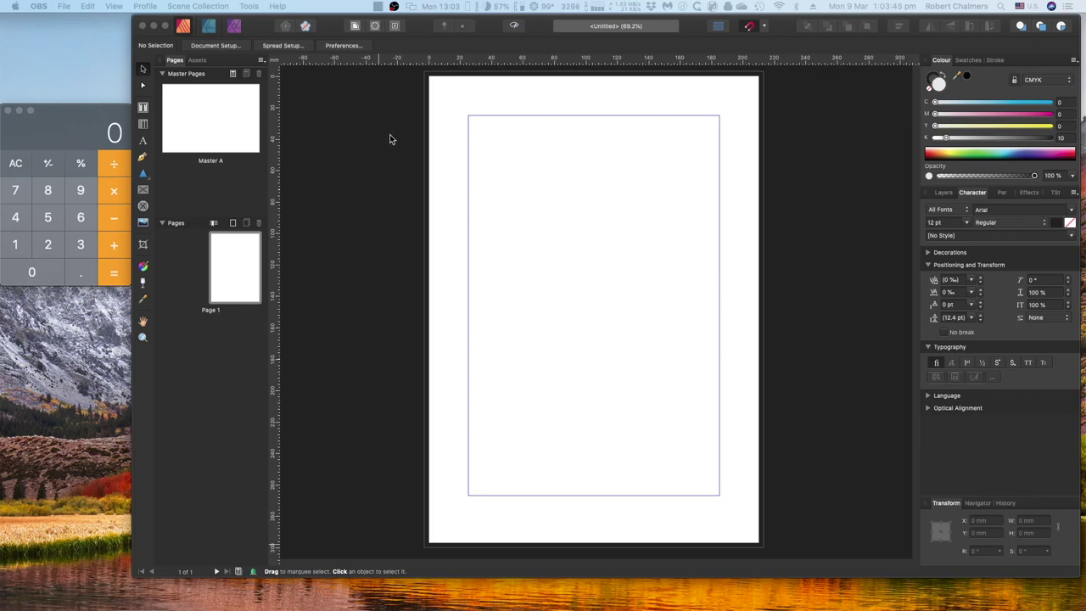
click(379, 7)
click(378, 9)
click(379, 8)
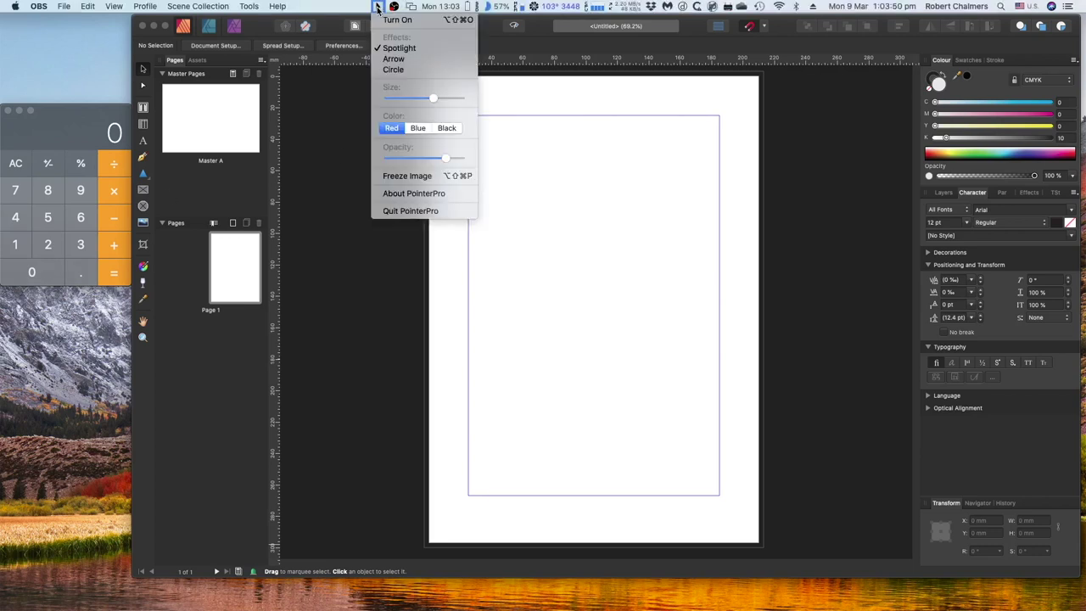
click(392, 60)
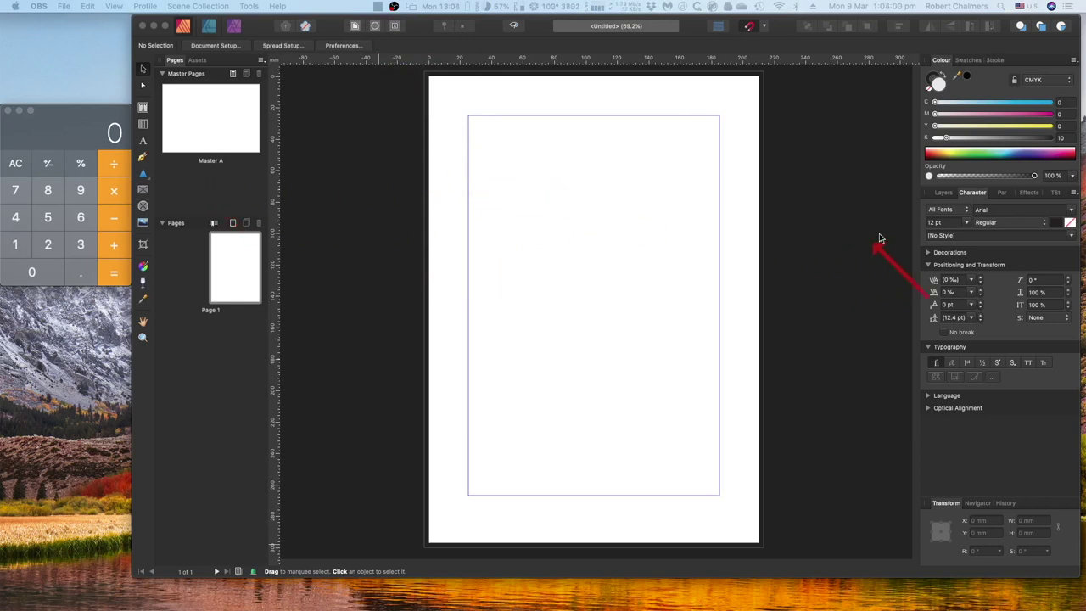
click(973, 196)
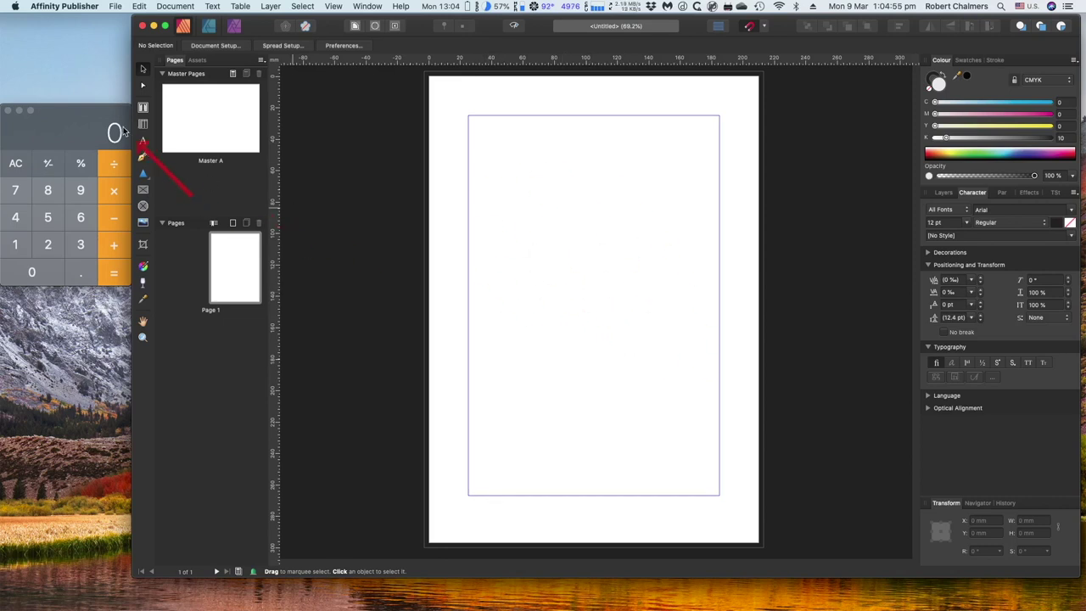
click(143, 108)
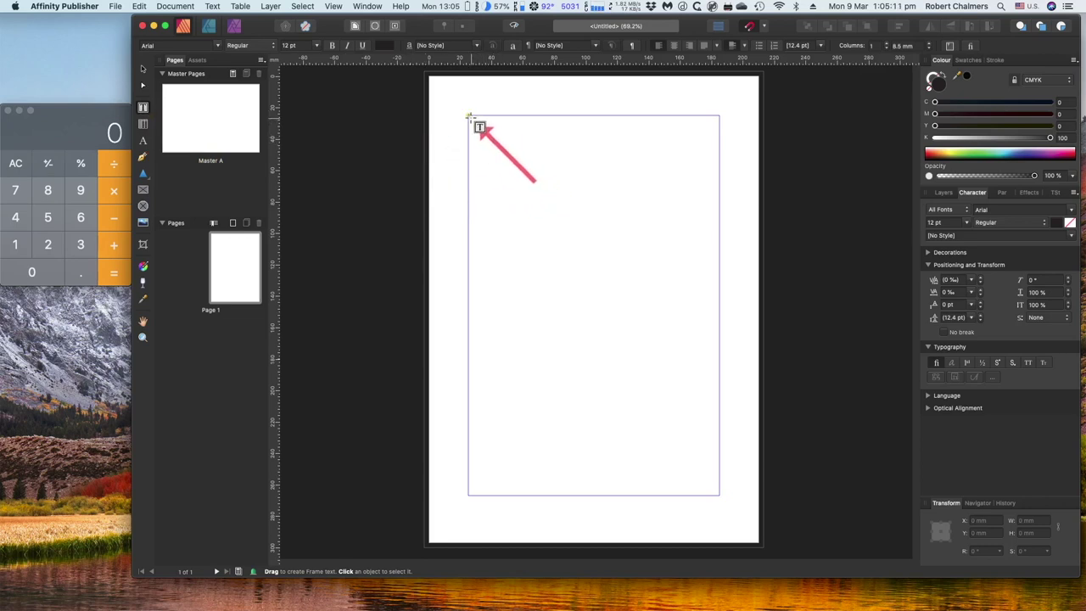
- Draw a 160 × 242 mm text frame at 25 mm, 25 mm and apply Master A to Page 1
drag(466, 113, 719, 494)
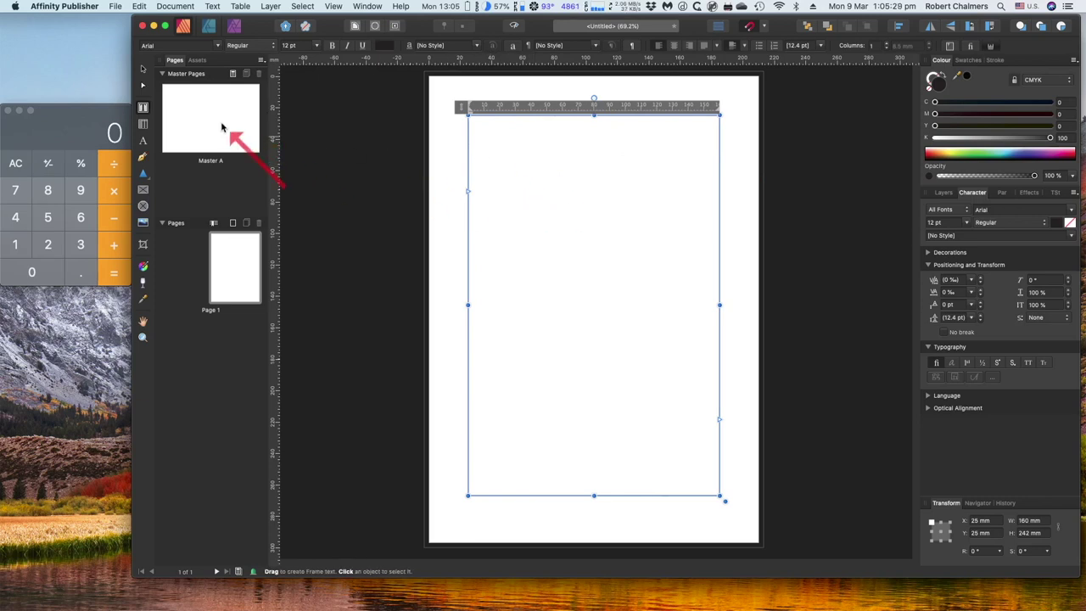
click(244, 137)
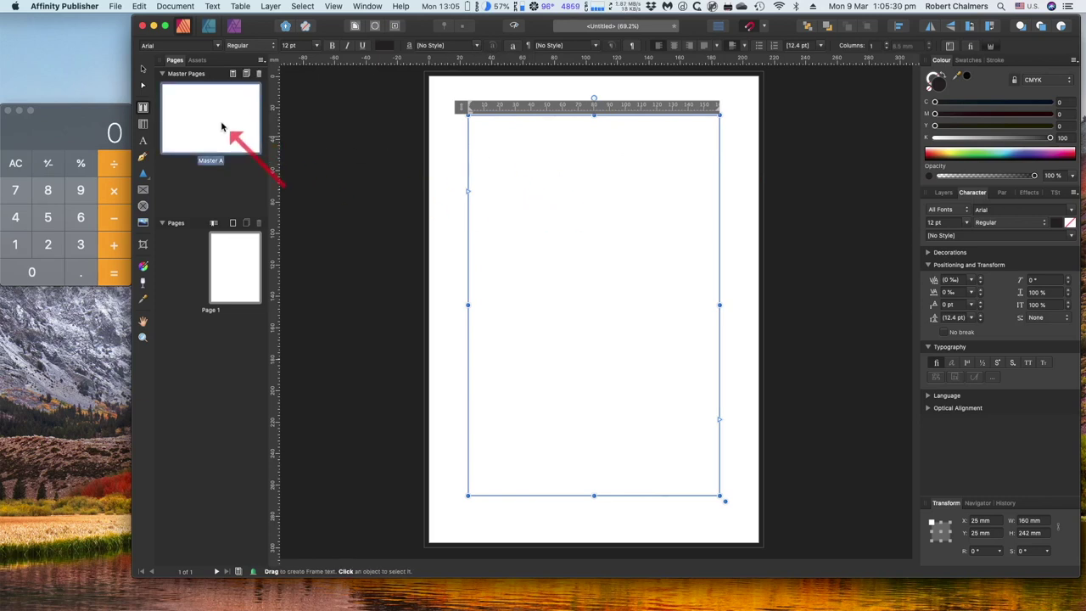
click(248, 265)
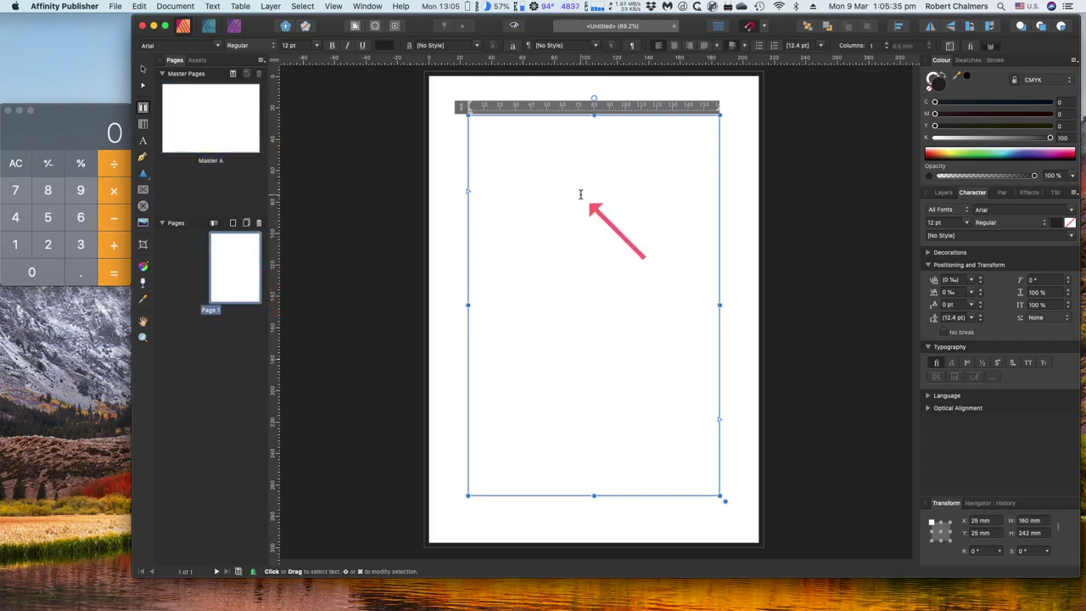
click(217, 121)
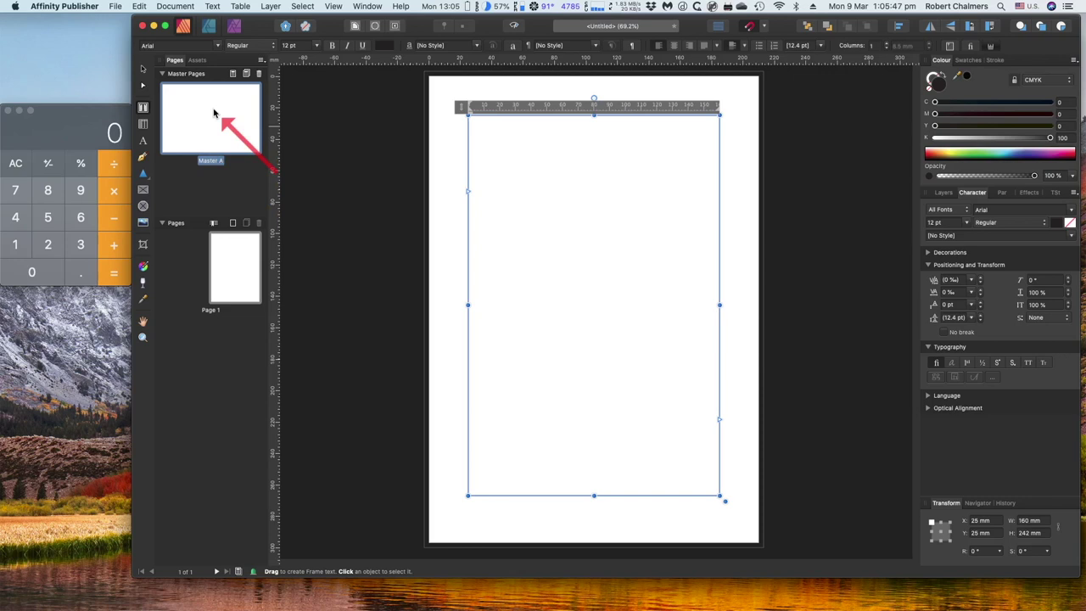
drag(215, 114, 229, 287)
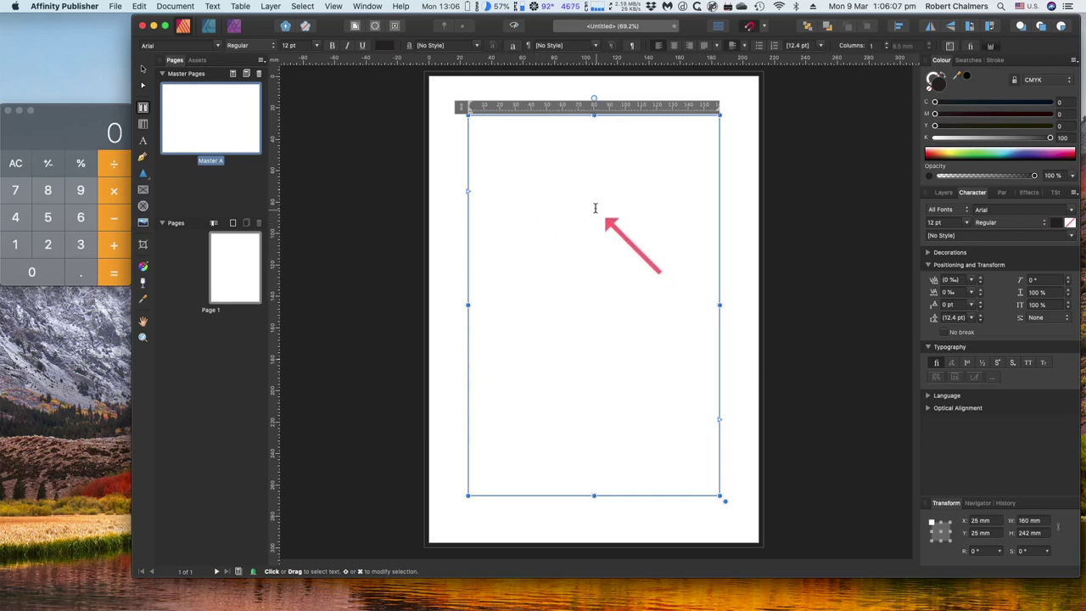
- Type the Arial Regular 12pt sample sentences, ending 'to come to the aid of the party.', into the frame
click(537, 149)
text(This)
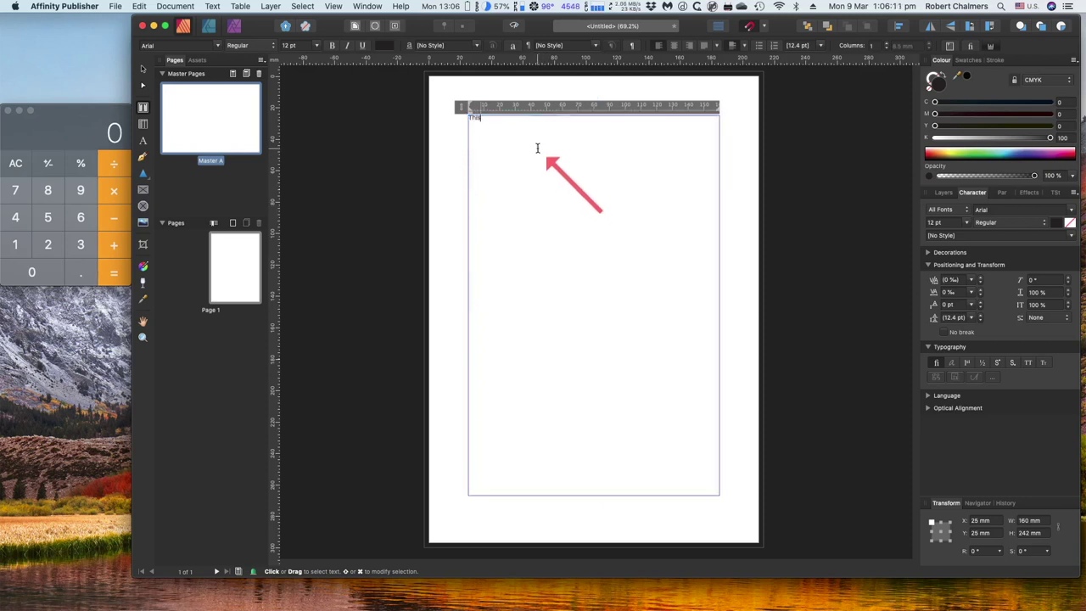
text( text)
text( is Ari)
text(a)
text(al)
key(BackSpace)
key(BackSpace)
key(BackSpace)
key(BackSpace)
key(BackSpace)
text(rial Regular 12pt text.)
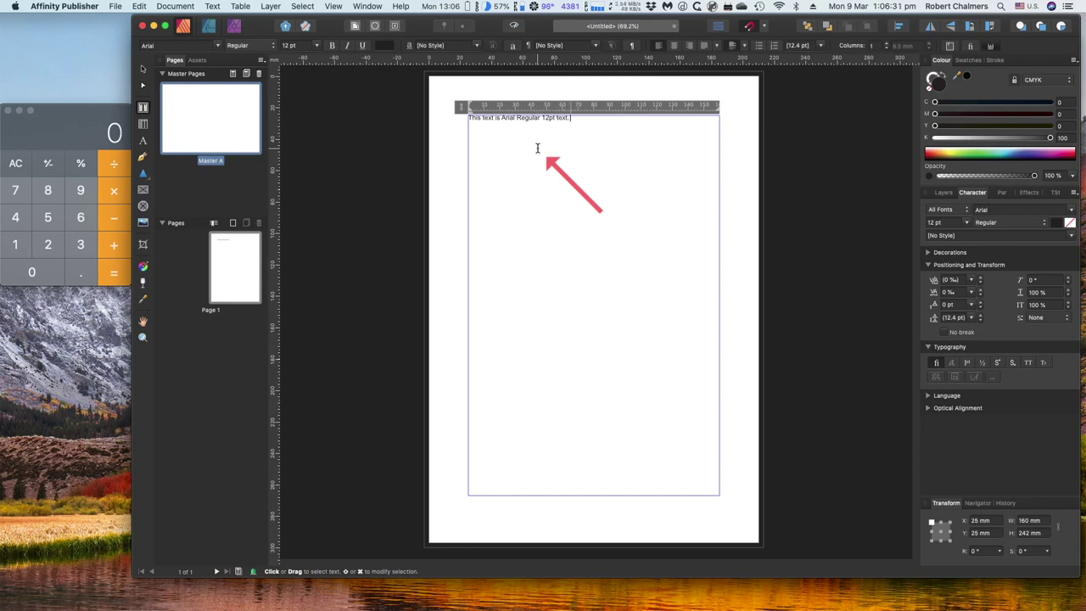
text( Kind of a d)
key(BackSpace)
text(efault.)
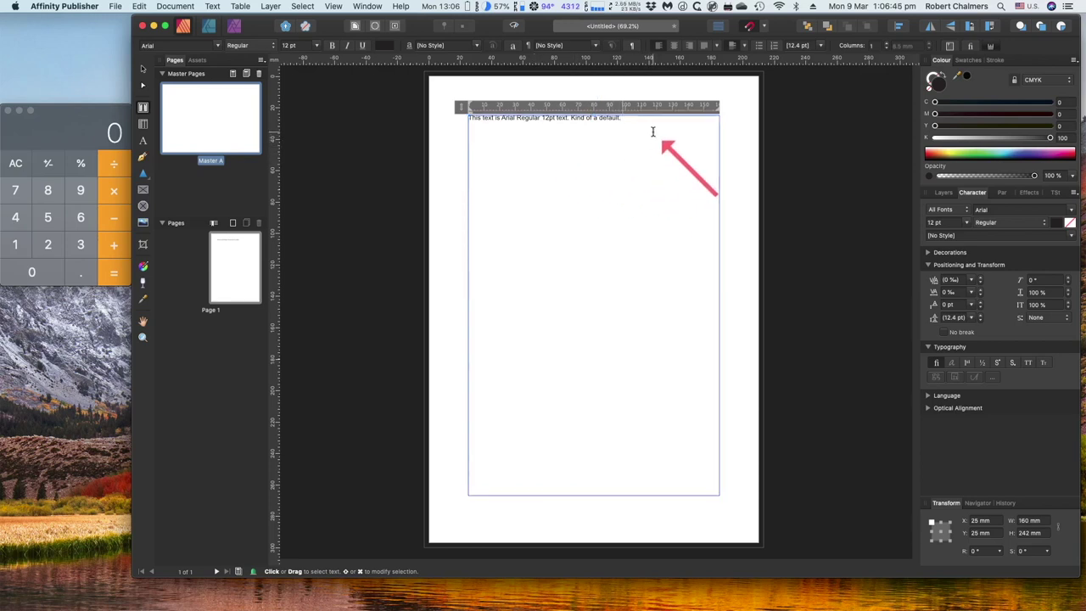
text(The quick brown fox jumped over the lazy dog.)
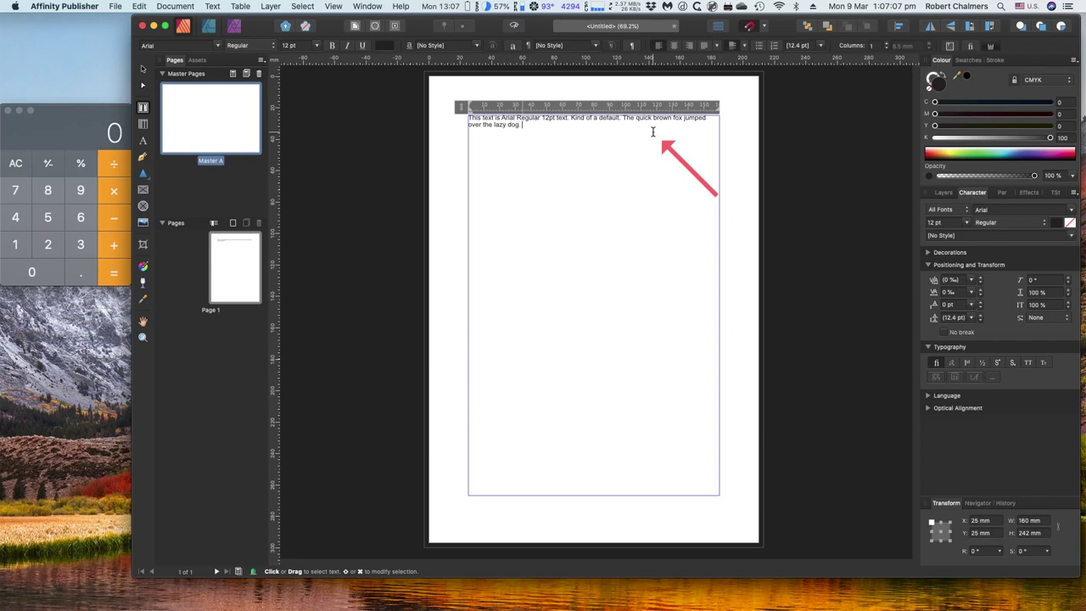
text(Now is the time for all good men to c)
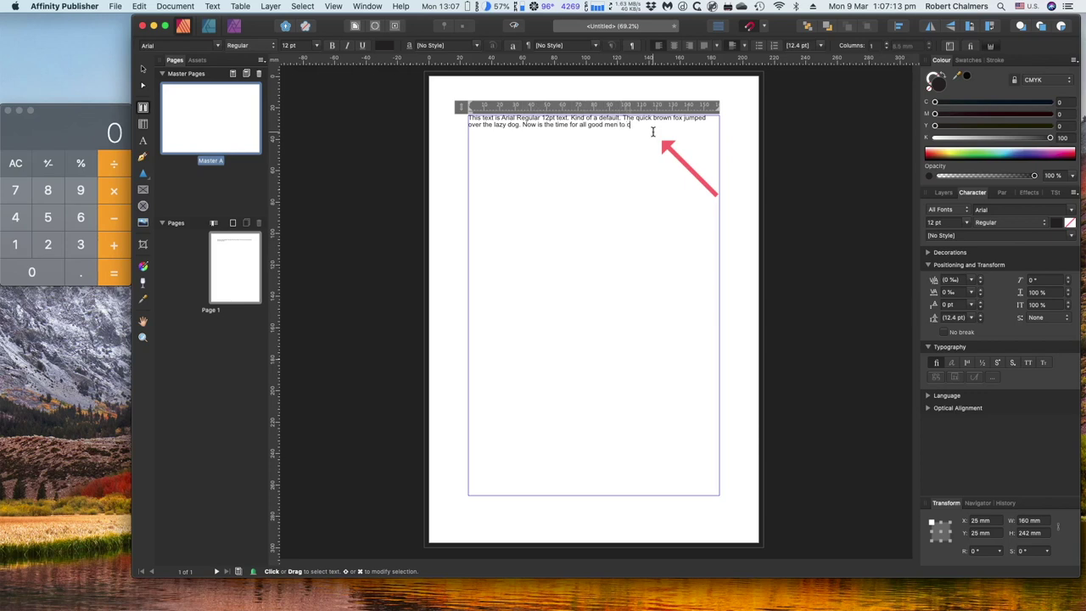
text(ome to the aid of the party.)
key(Escape)
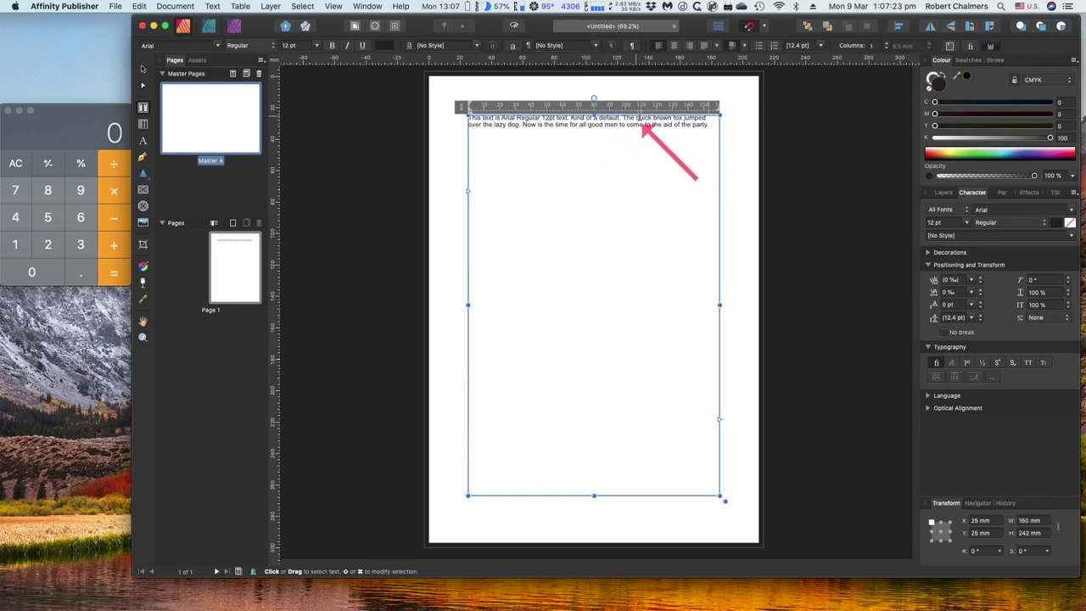
click(668, 200)
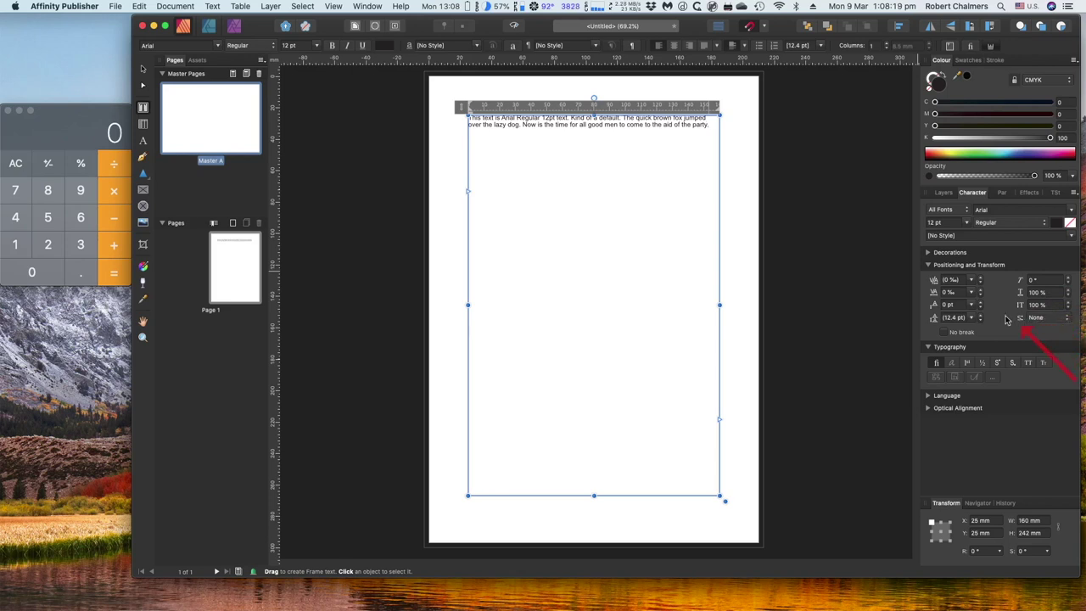
click(1003, 194)
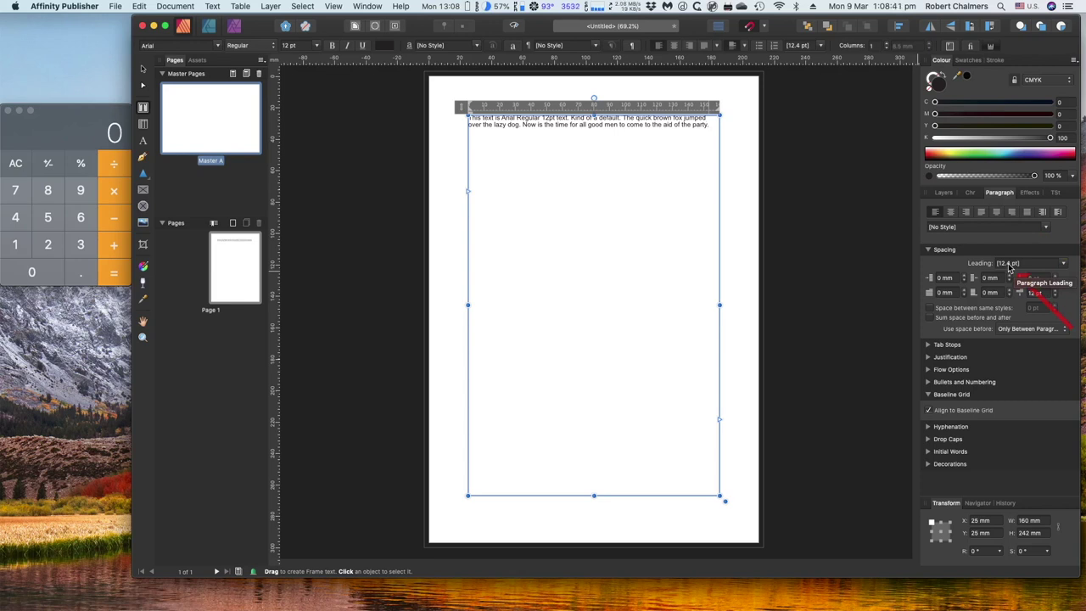
click(973, 194)
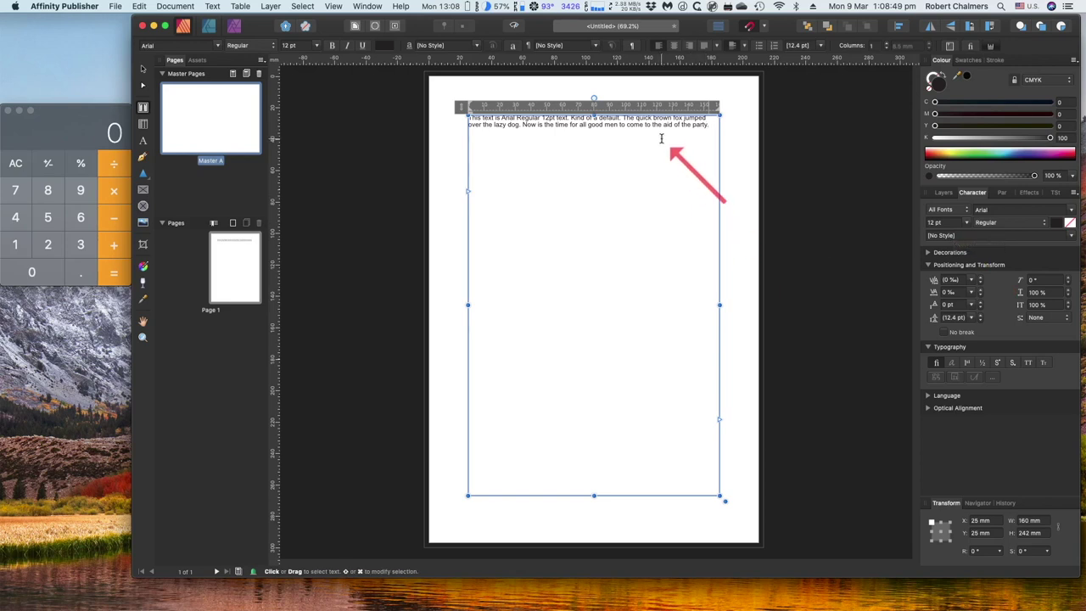
- Add a tab-indented line below the sample paragraph and two blank lines above it
key(Return)
key(Escape)
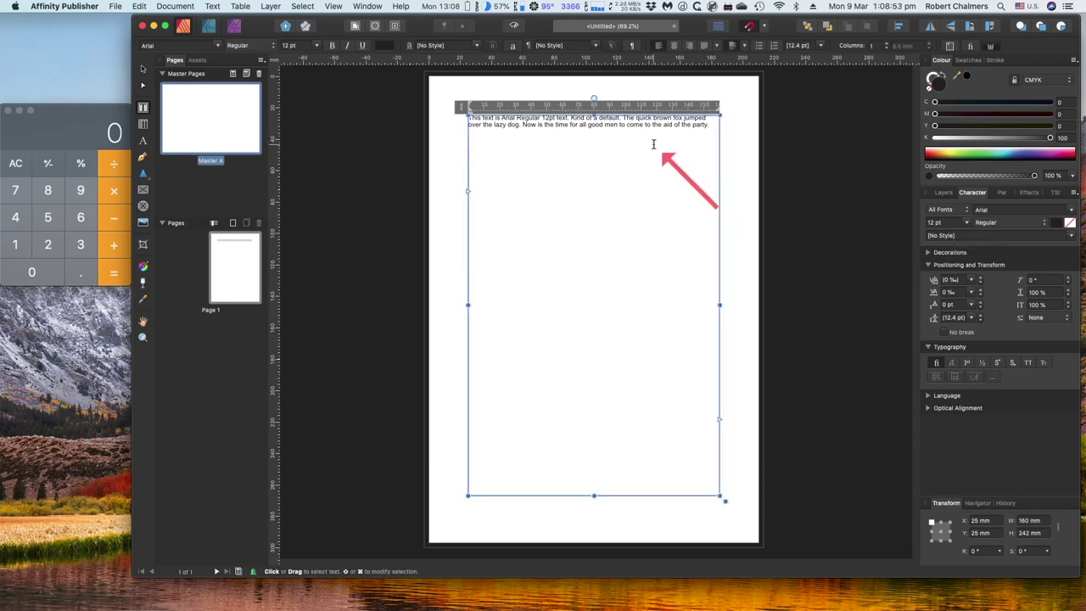
key(Return)
key(Tab)
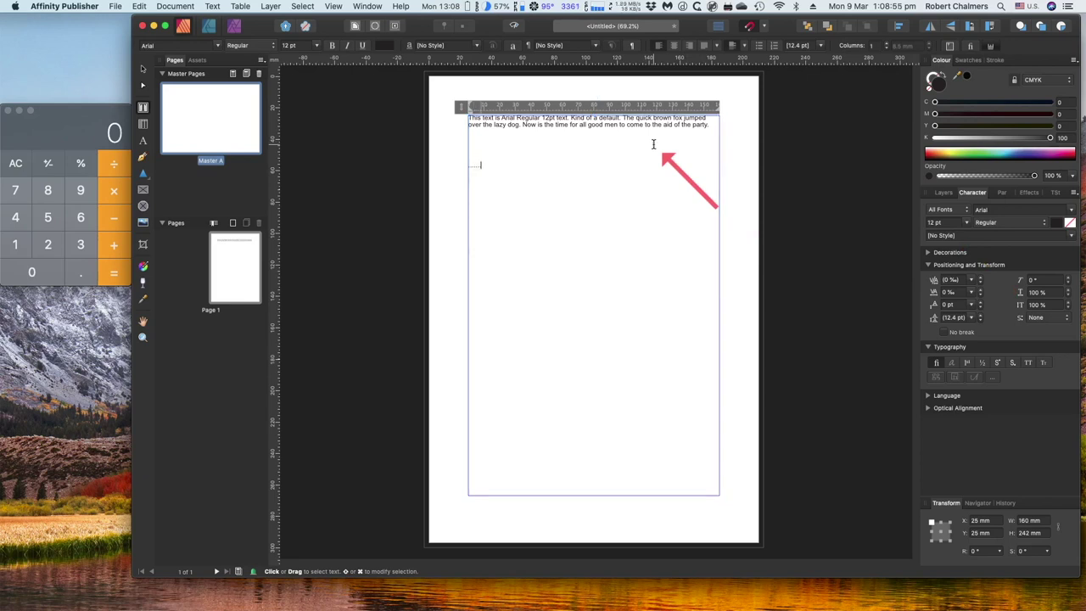
key(Escape)
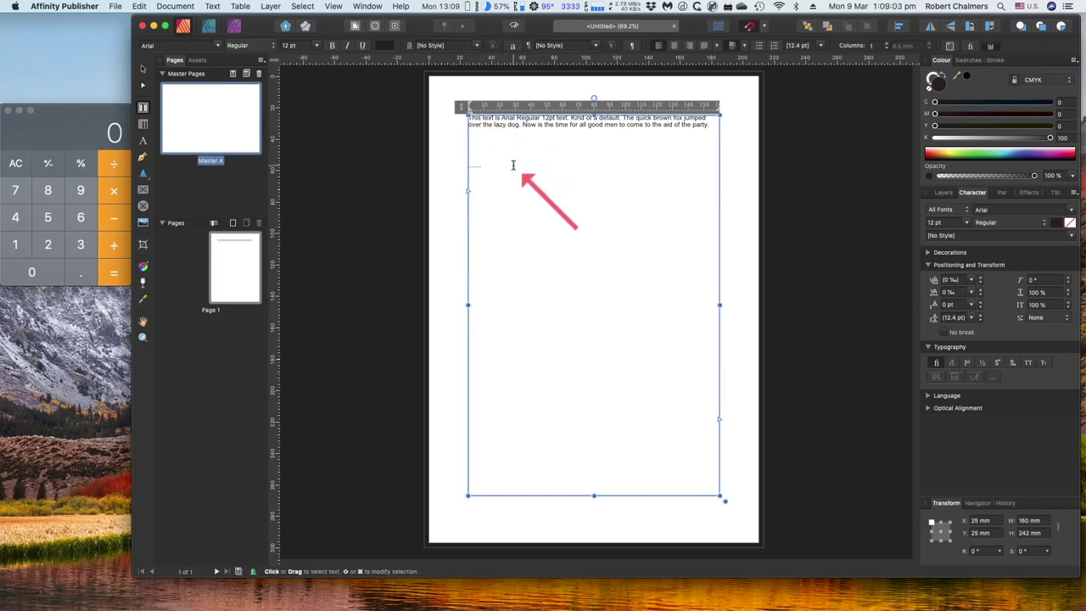
key(Return)
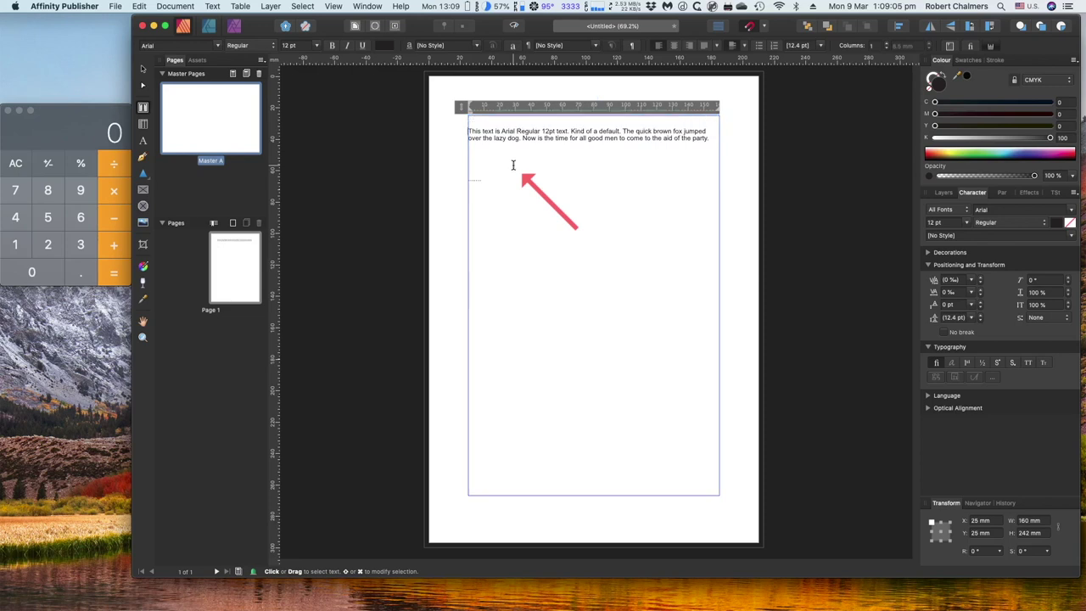
key(Return)
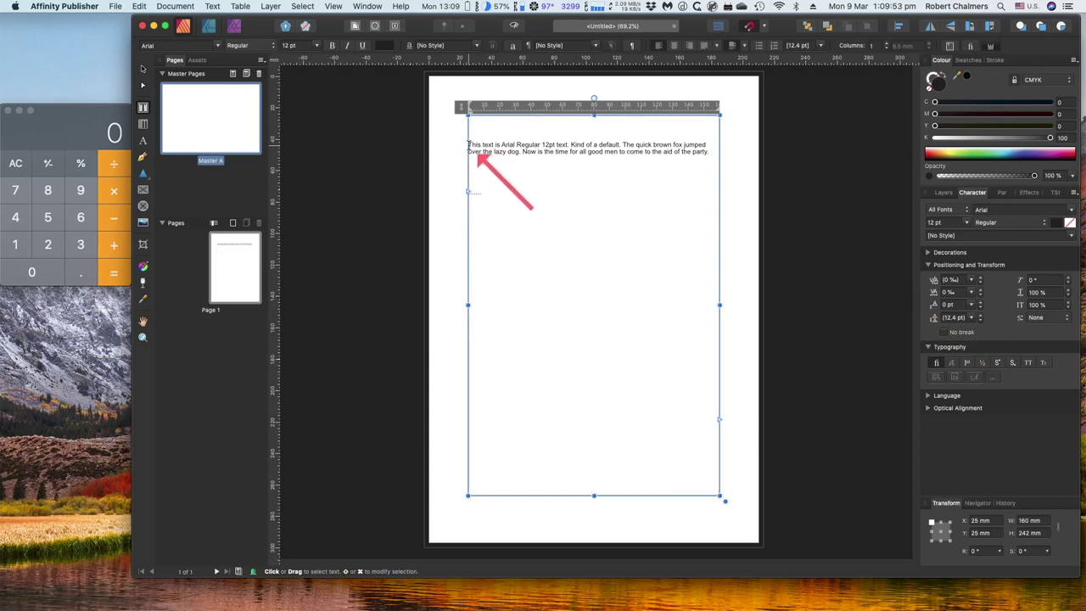
- Select the whole sample paragraph and set it to 18 pt
drag(471, 147, 712, 161)
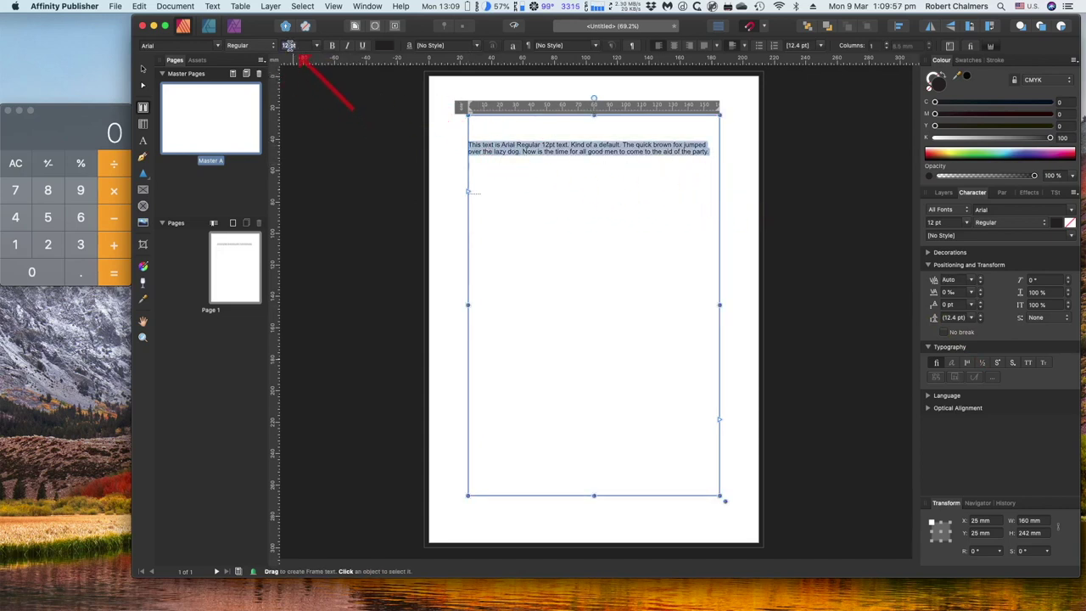
click(317, 46)
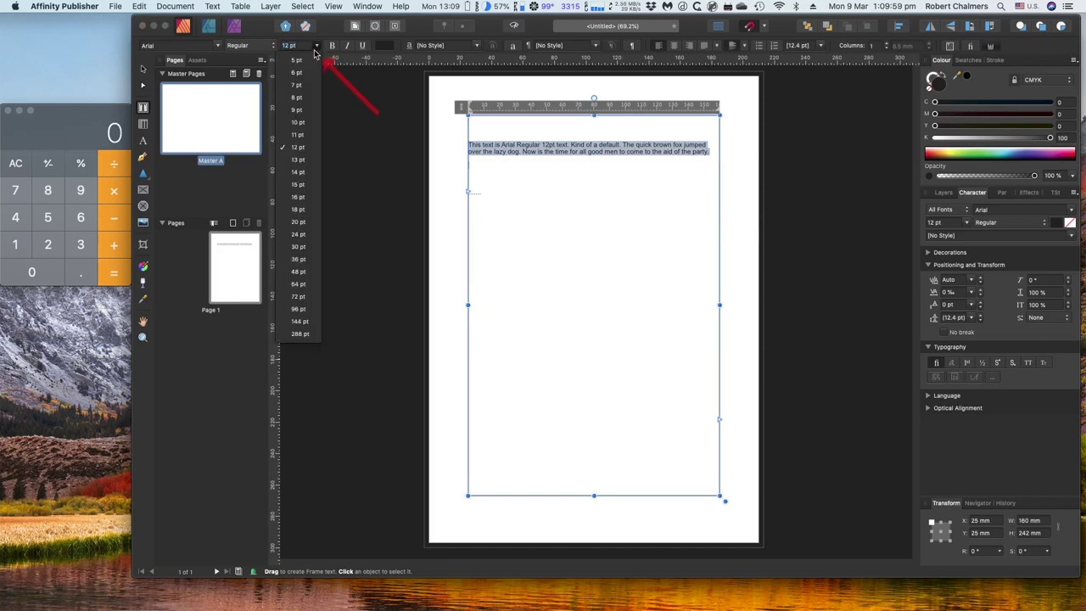
click(301, 210)
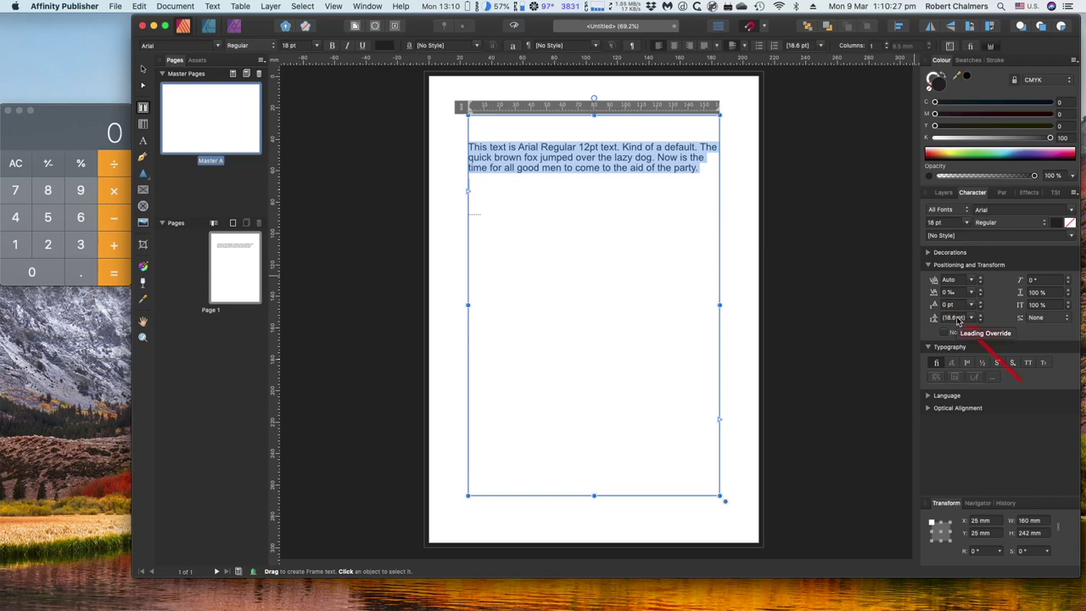
click(701, 173)
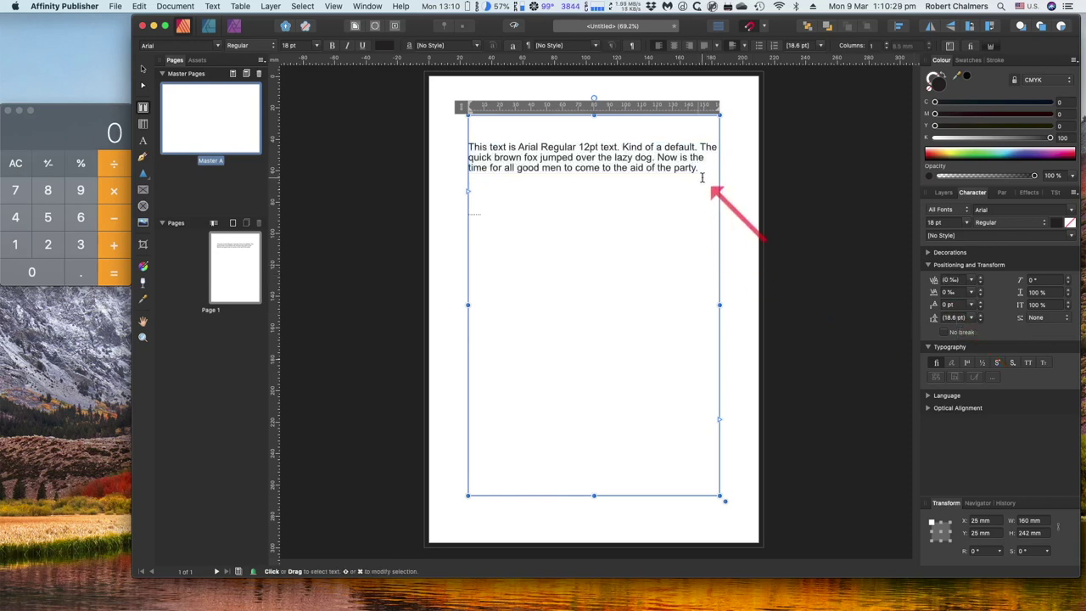
- Add a new 12 pt line below the paragraph reading 'mmm.'
key(Return)
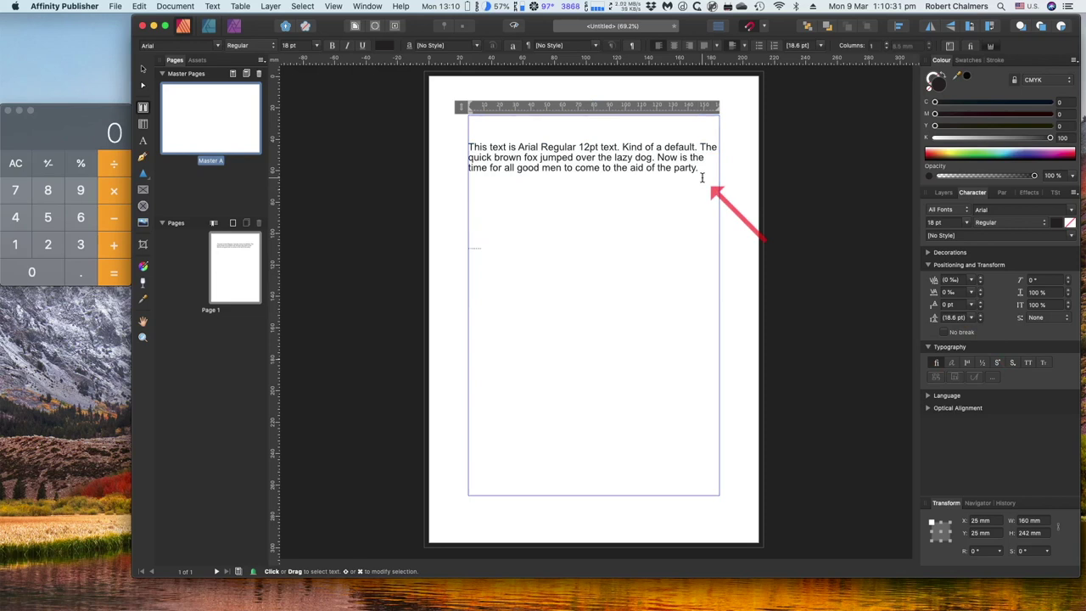
key(Escape)
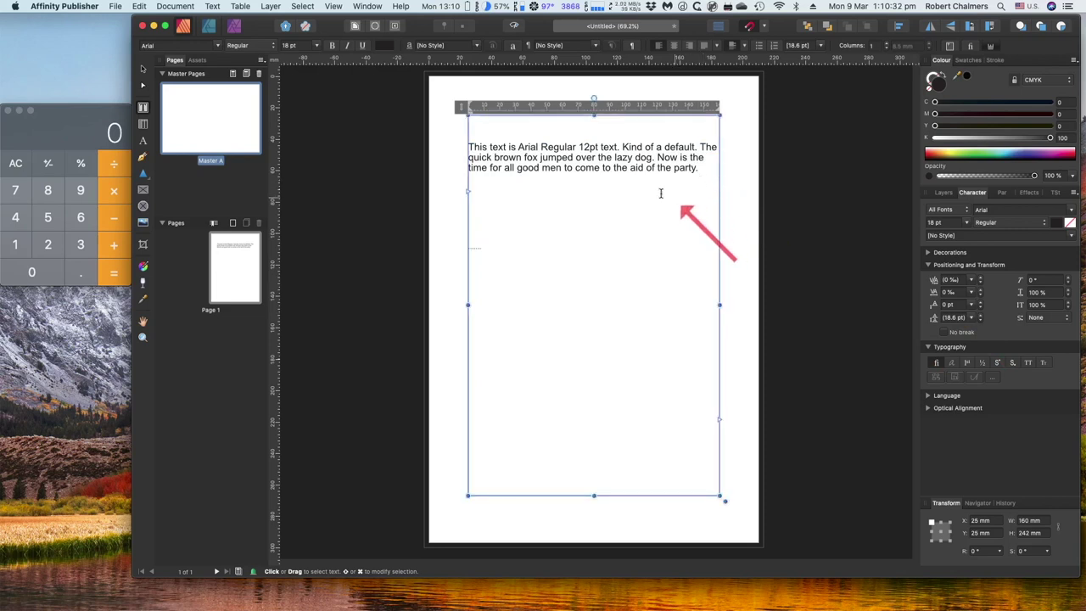
click(316, 46)
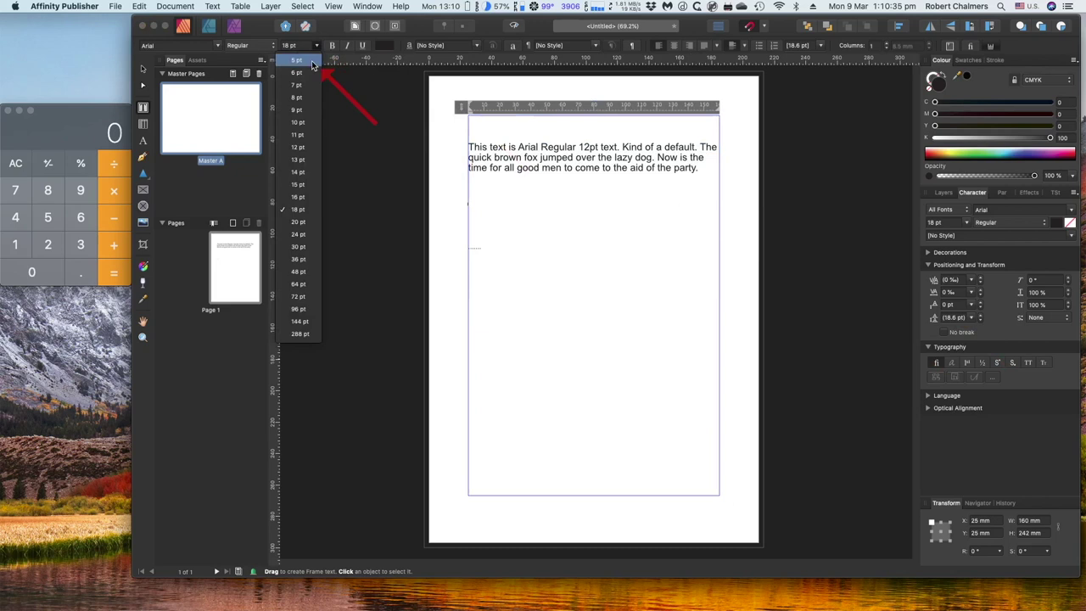
click(306, 147)
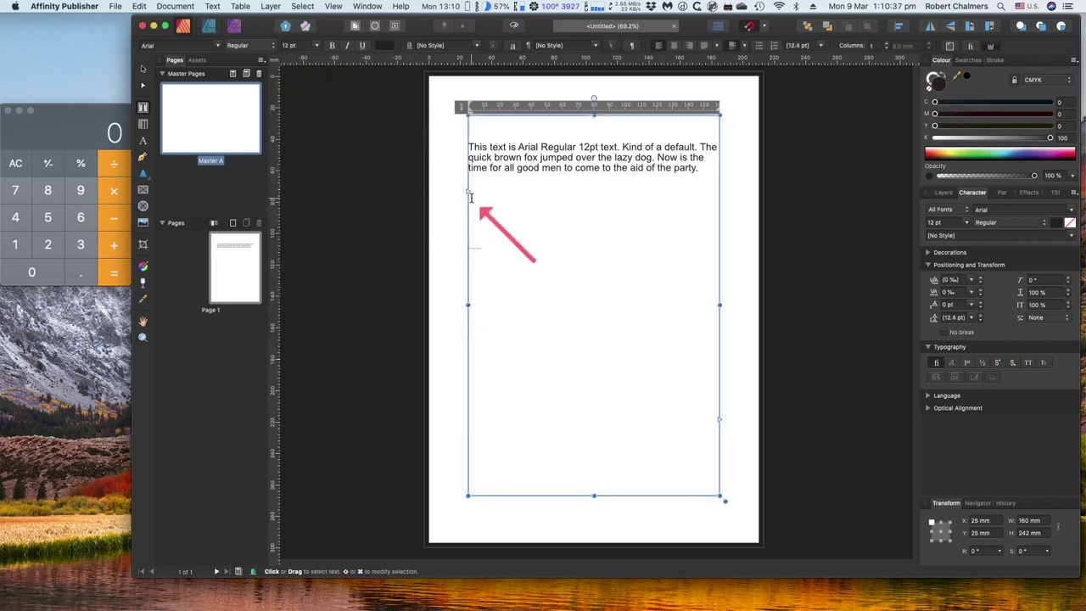
click(519, 194)
text(mmm)
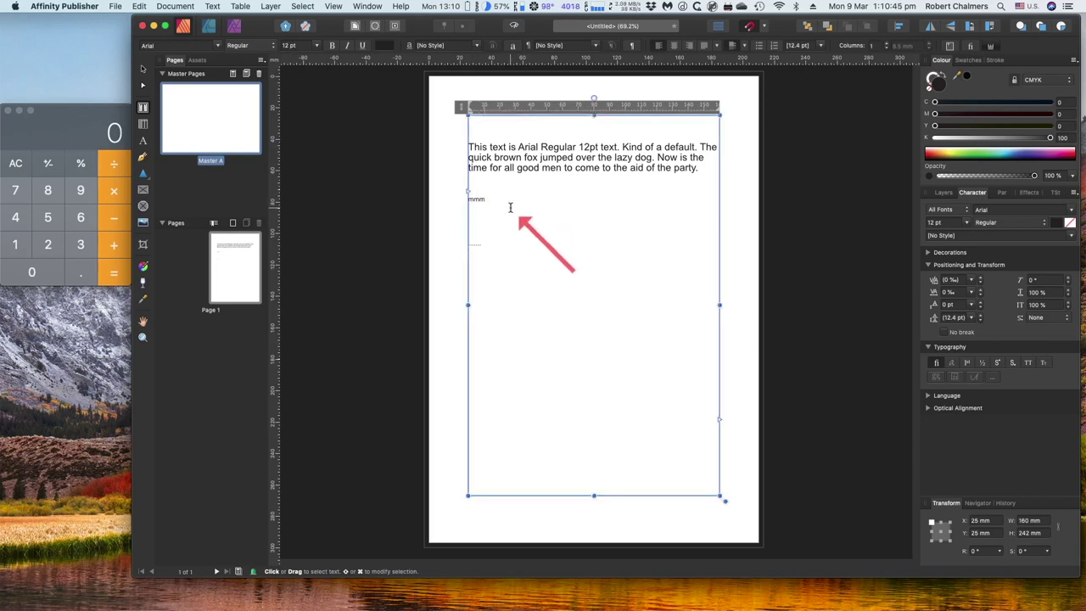
text(...)
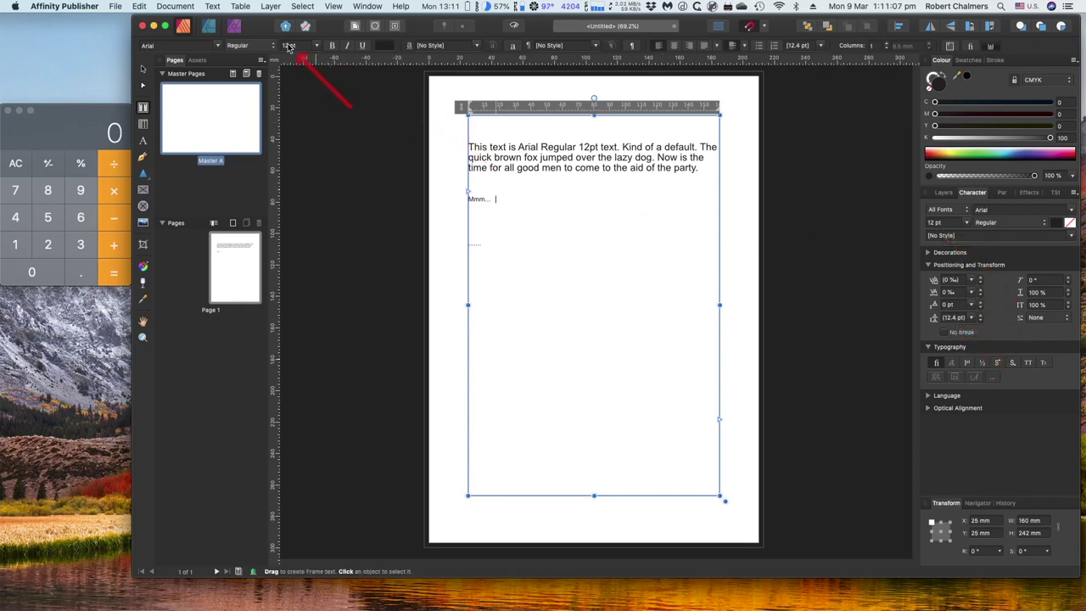
click(497, 198)
drag(499, 197, 470, 196)
click(502, 204)
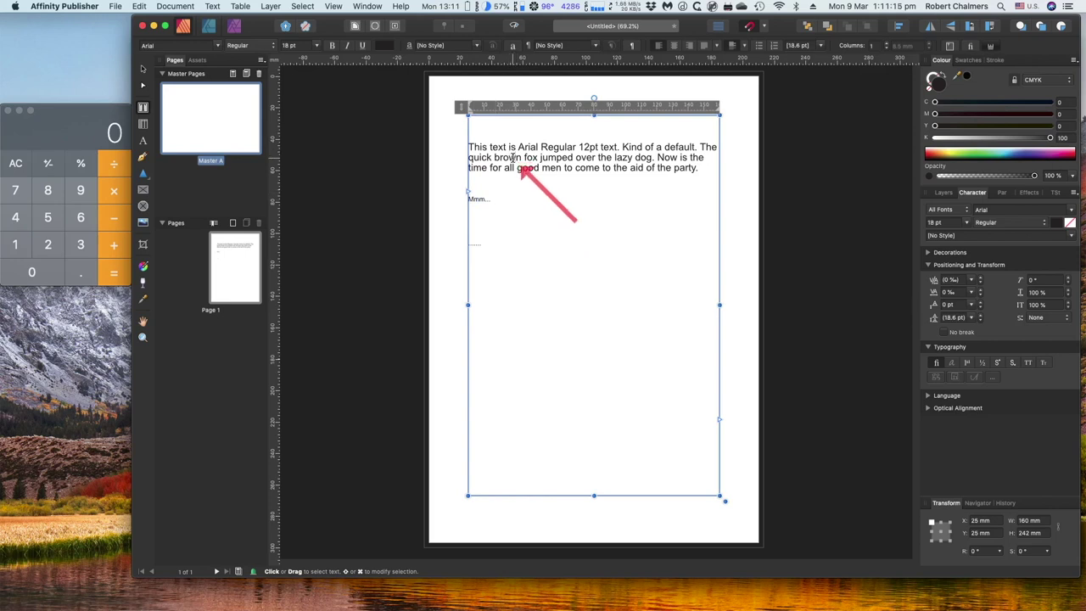
drag(495, 158, 521, 159)
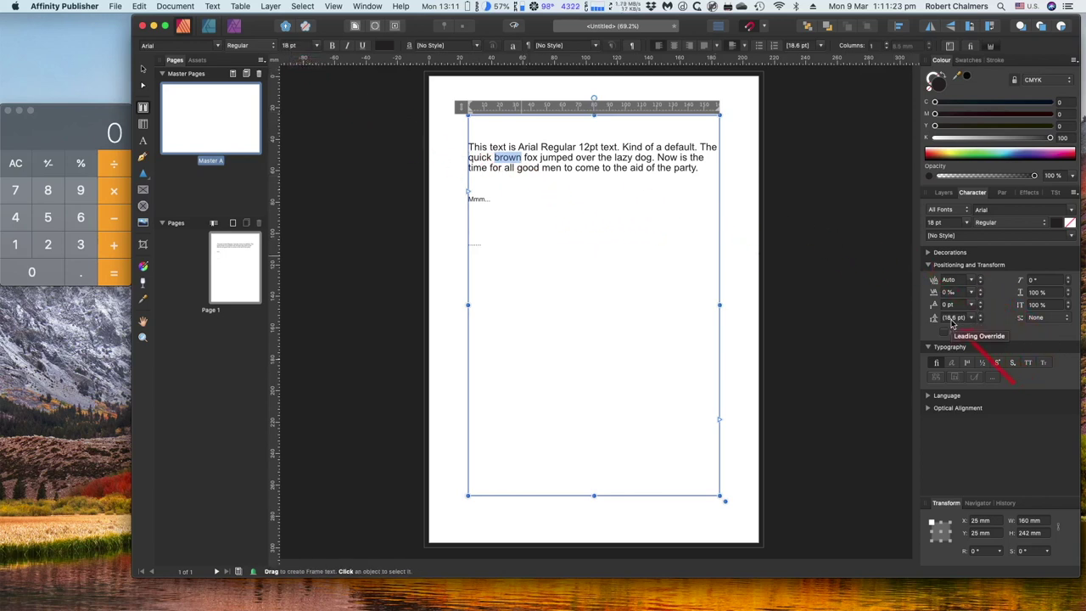
click(500, 215)
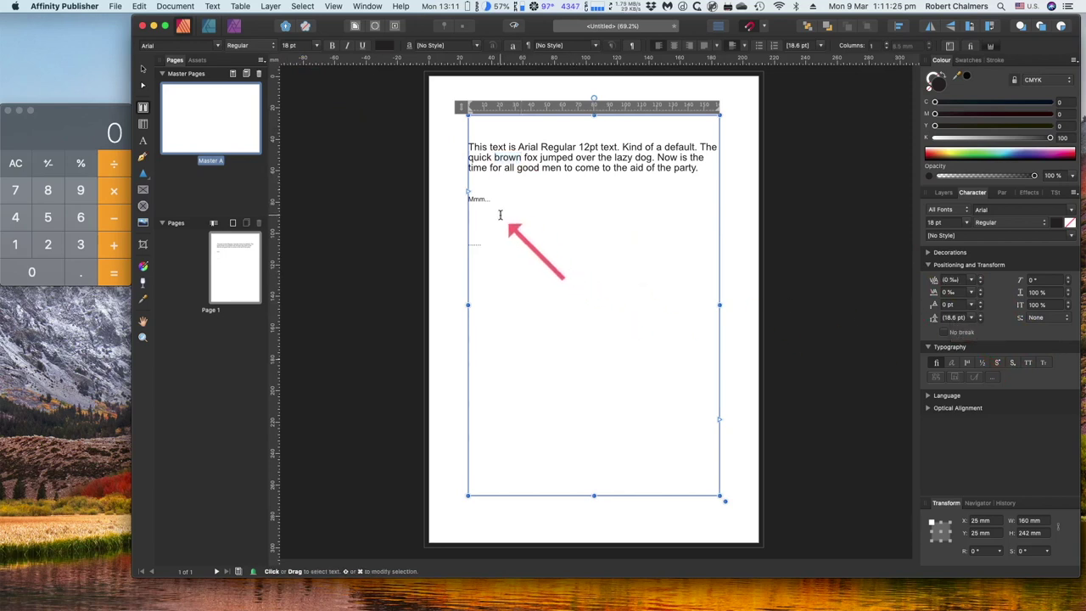
click(502, 199)
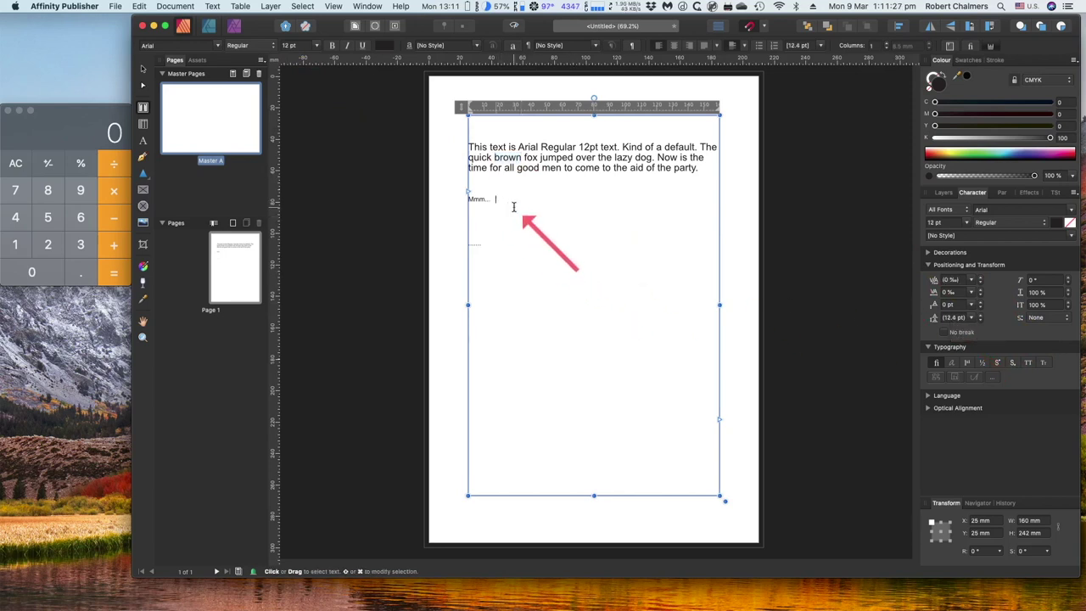
key(Escape)
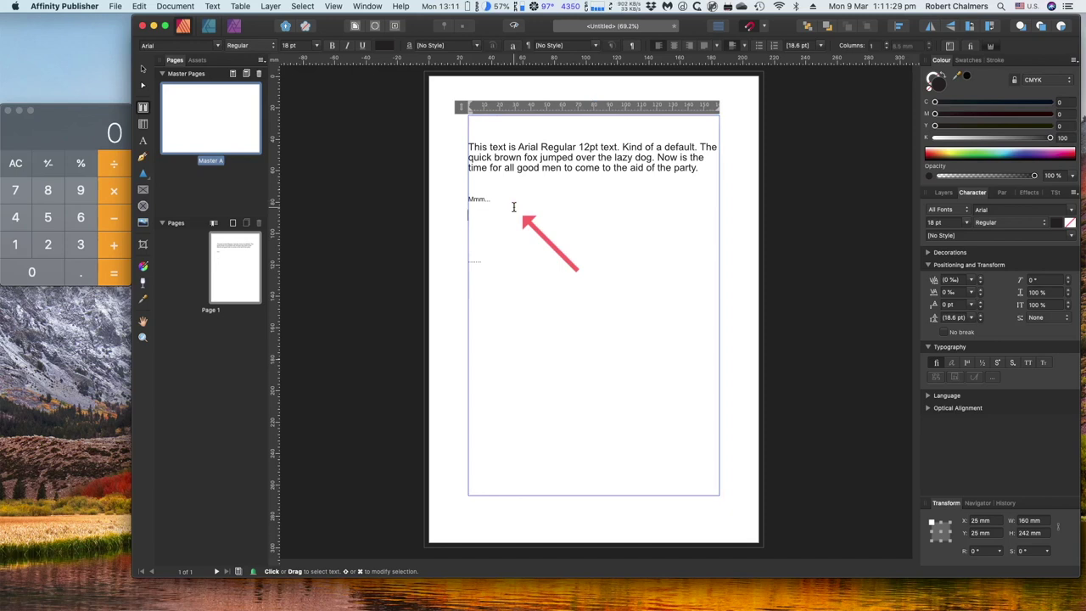
- Type 'TITLE' on the new line and select the word
text(TITLE)
key(Escape)
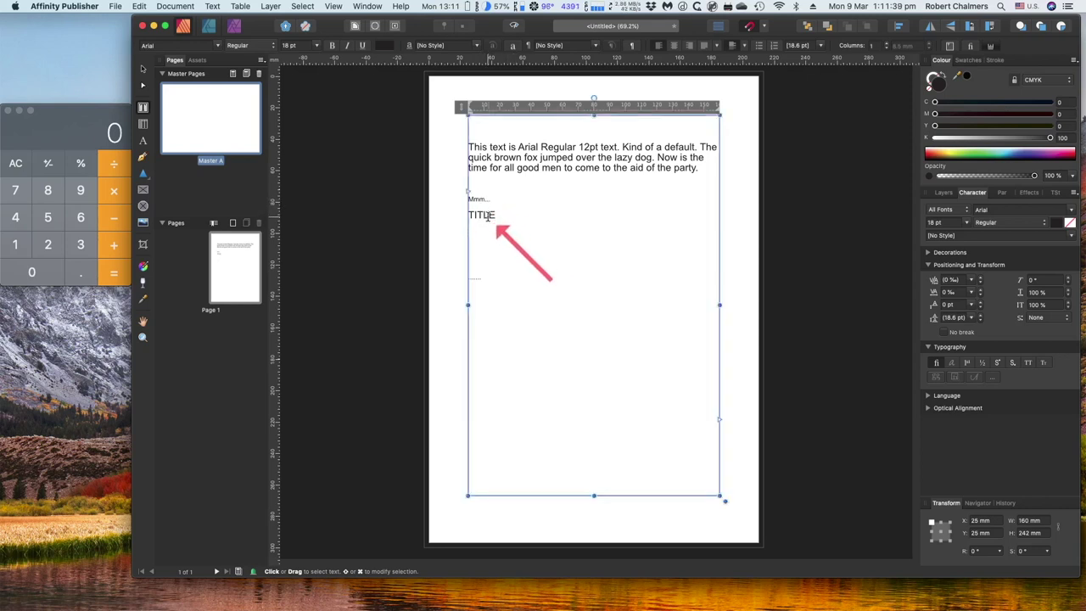
click(489, 215)
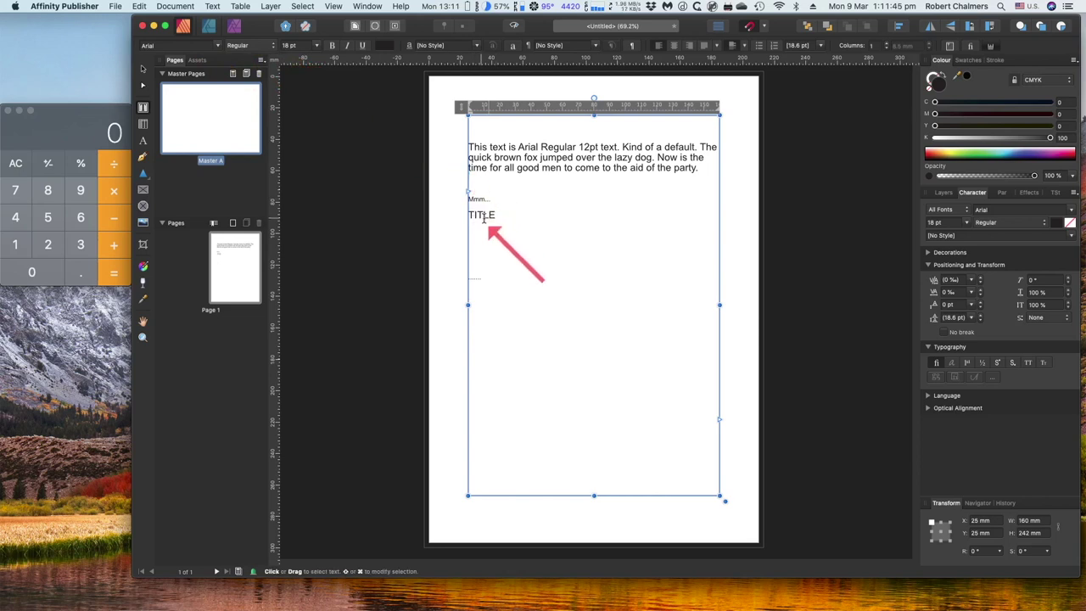
drag(496, 214, 469, 215)
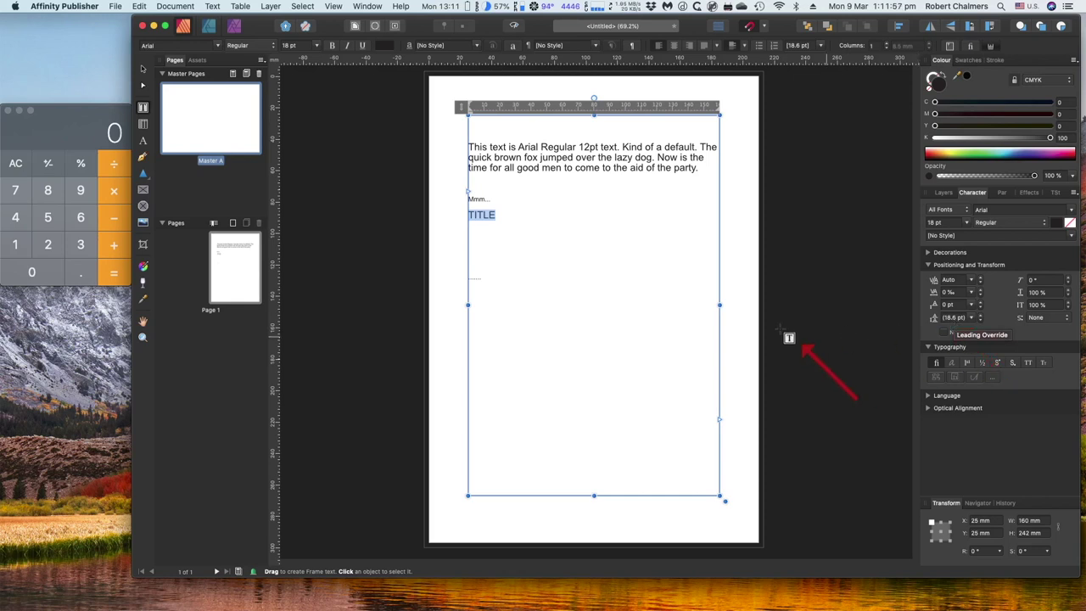
- Extend the heading with 'Lets type in a headi' and add the line 'And here we are on the next line'
click(520, 223)
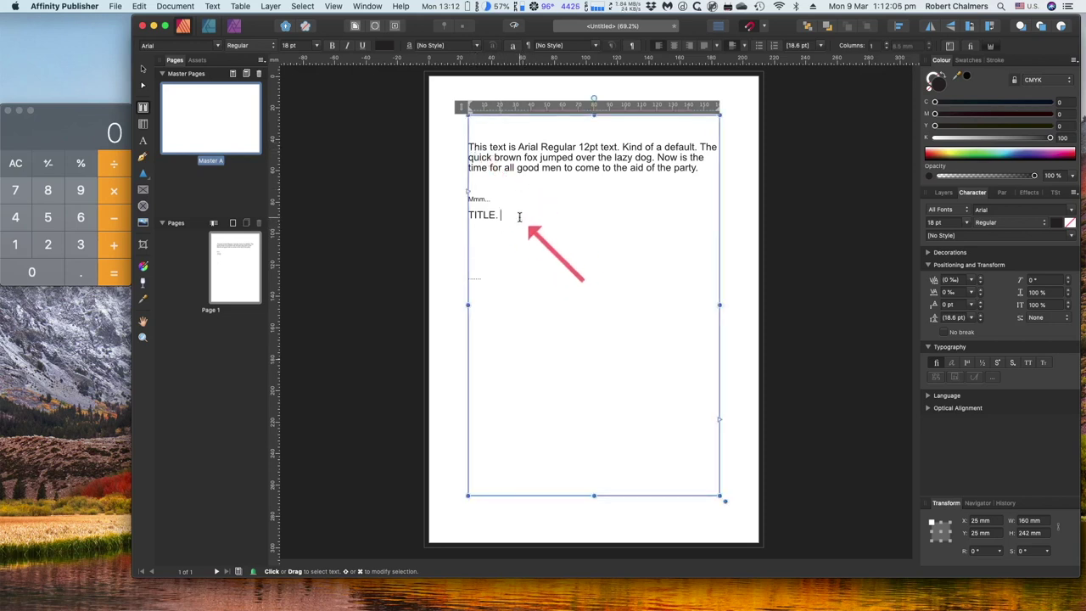
text(L)
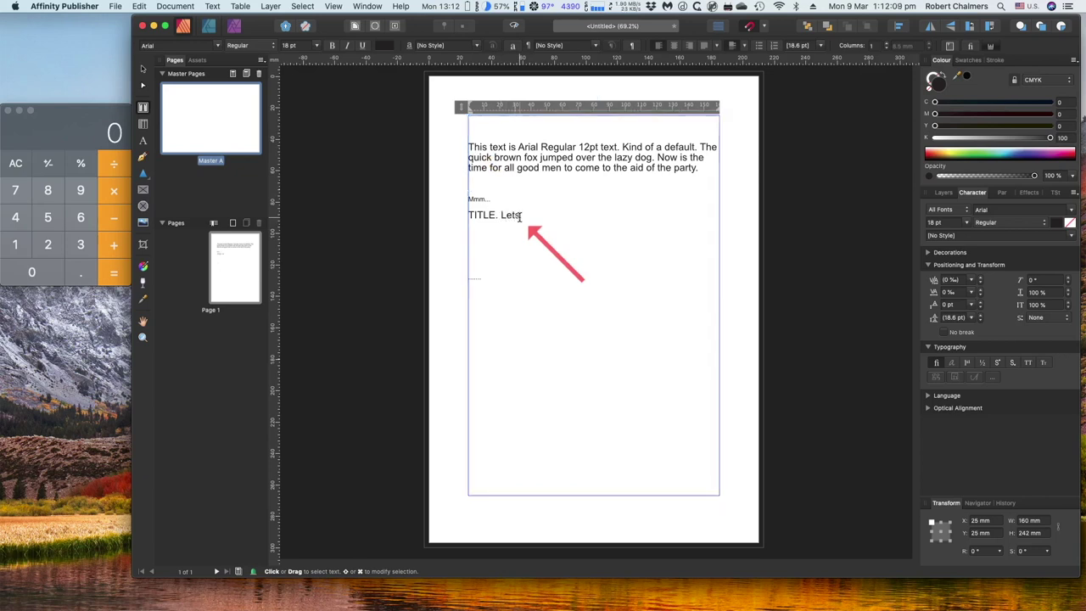
text(ets type in a heading)
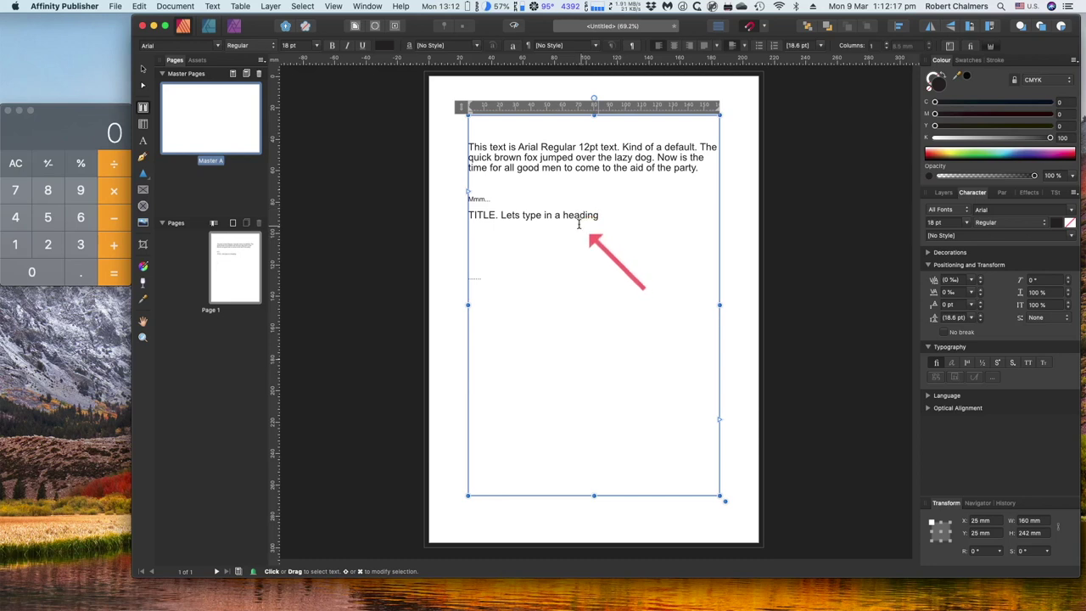
key(Return)
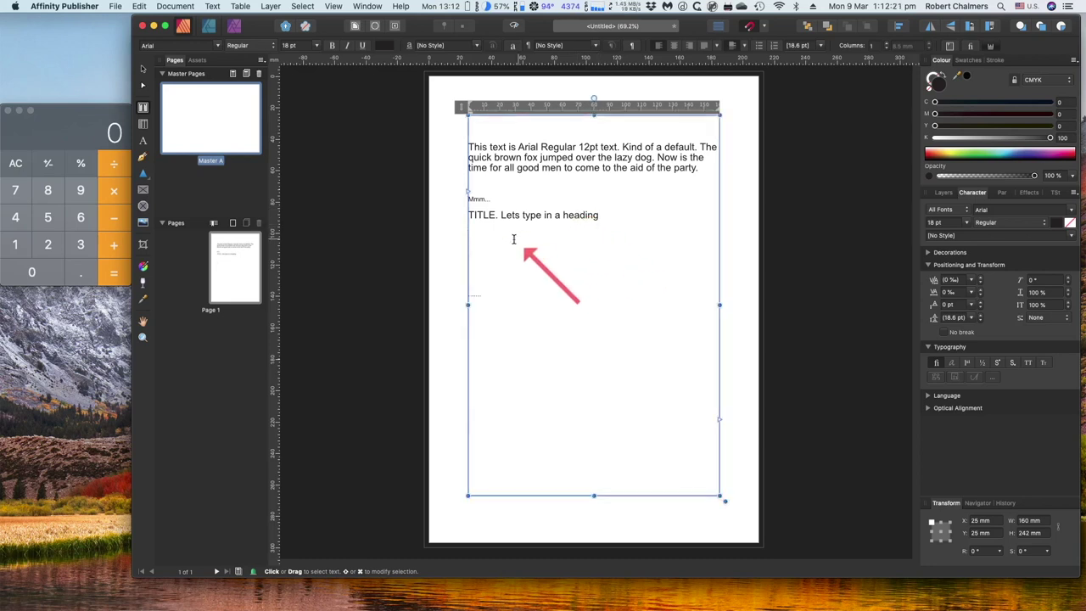
text(A)
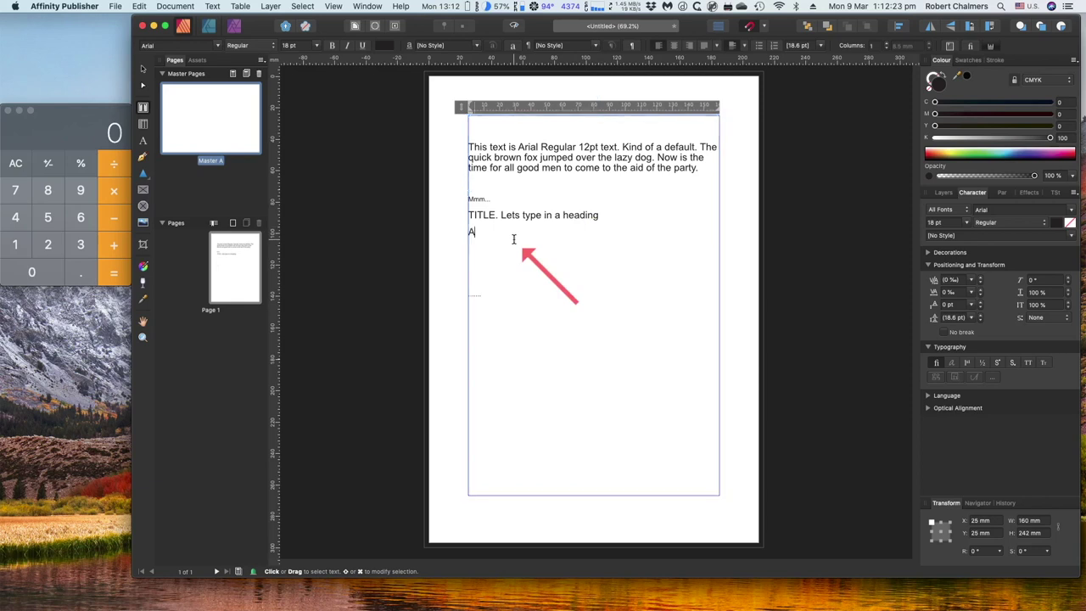
text(nd here we are on the next line)
- Place the caret before 'we' on the second heading line
key(Escape)
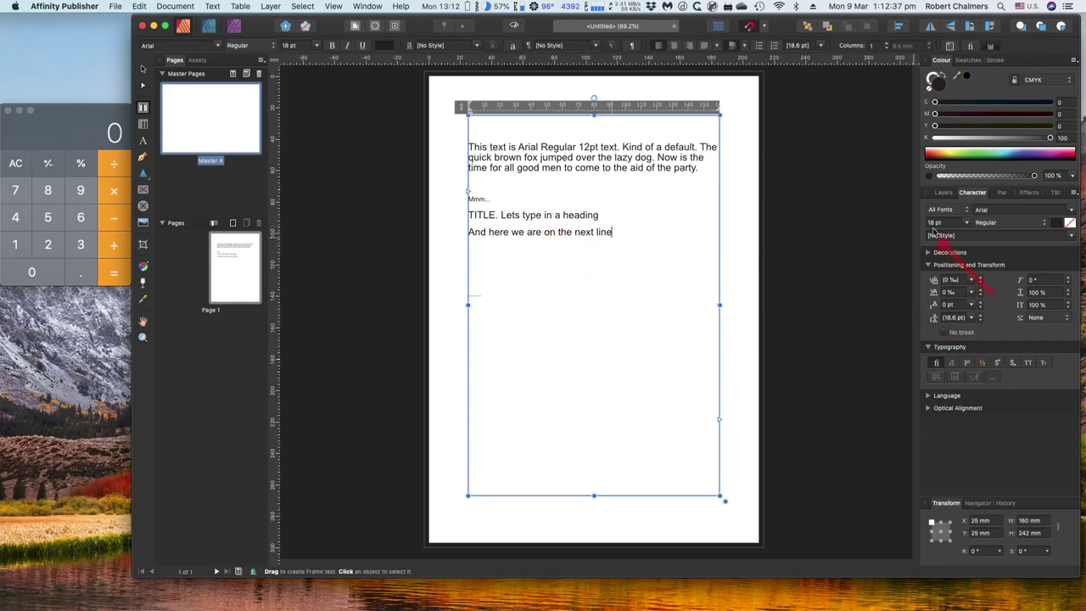
drag(599, 215, 543, 215)
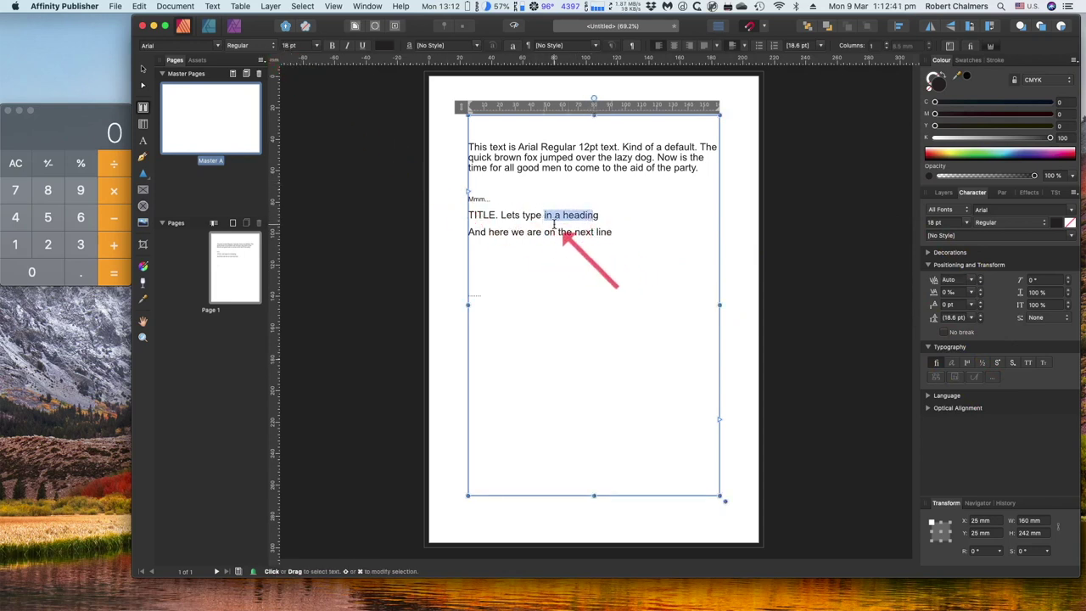
click(554, 219)
click(511, 227)
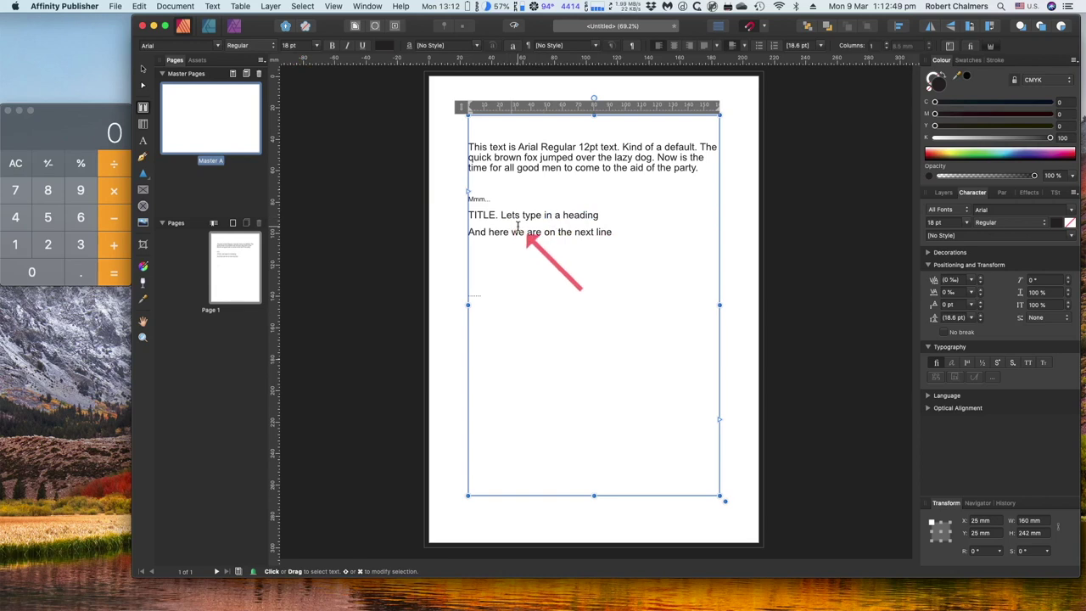
click(63, 130)
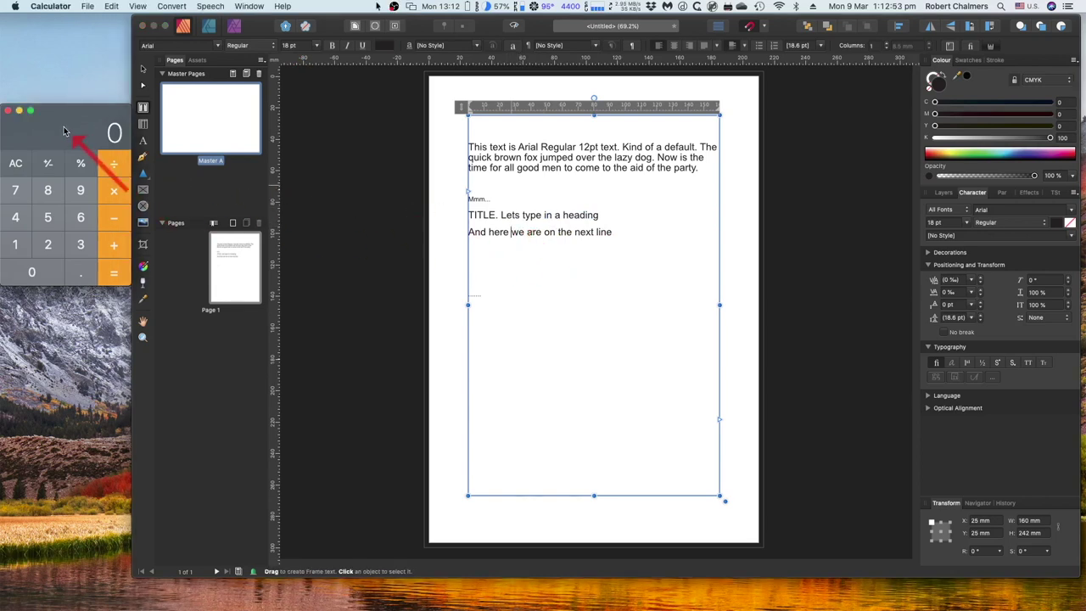
drag(64, 130, 70, 132)
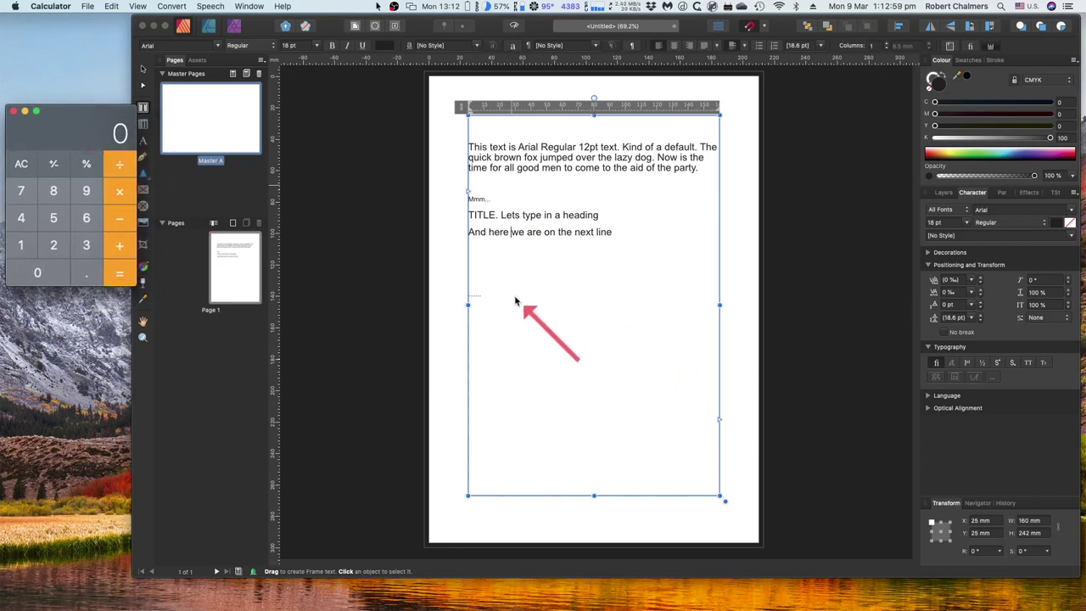
click(519, 260)
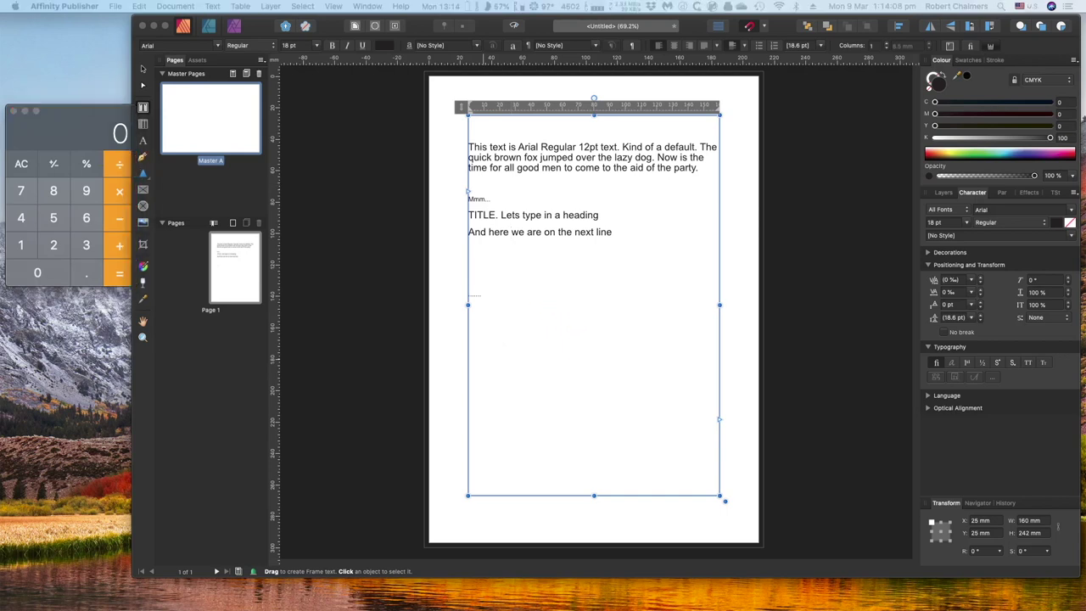
click(497, 251)
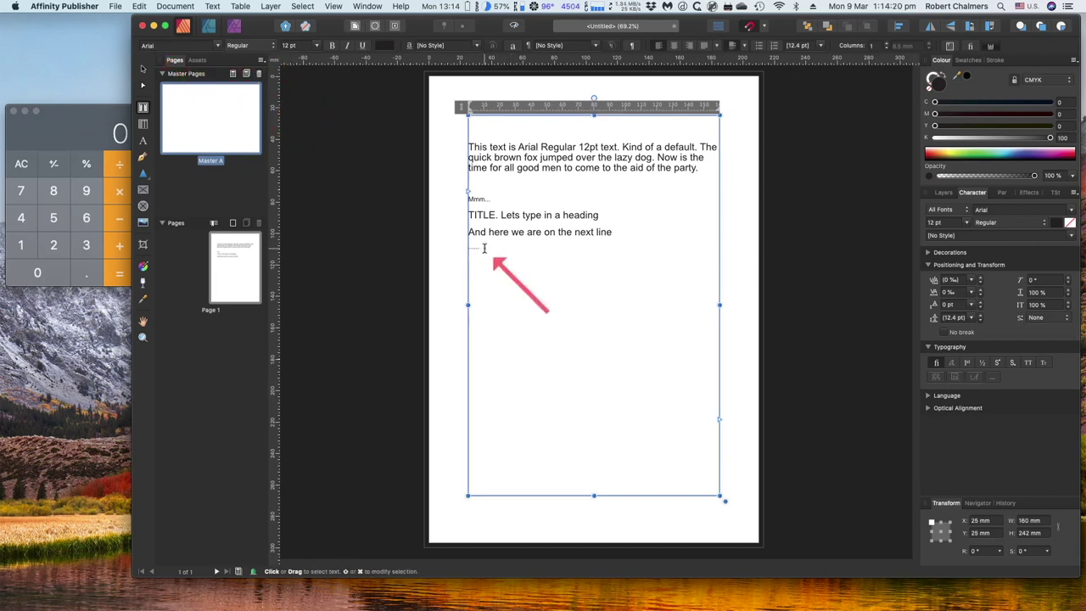
- Paste the copied line-spacing text and delete its 'Line spacing is…' and 'These habits…' paragraphs
click(139, 6)
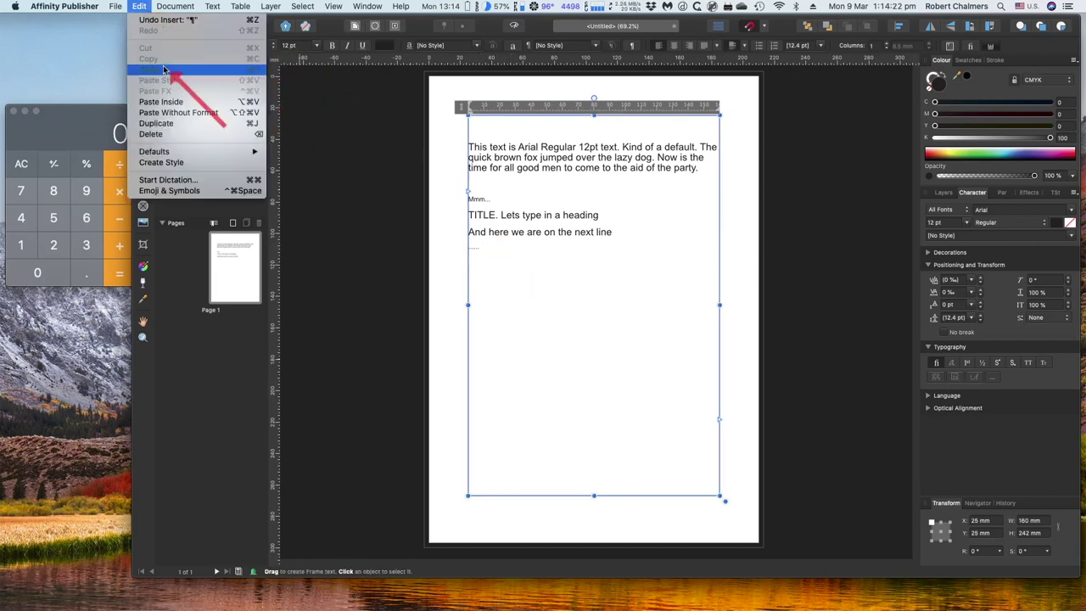
click(167, 72)
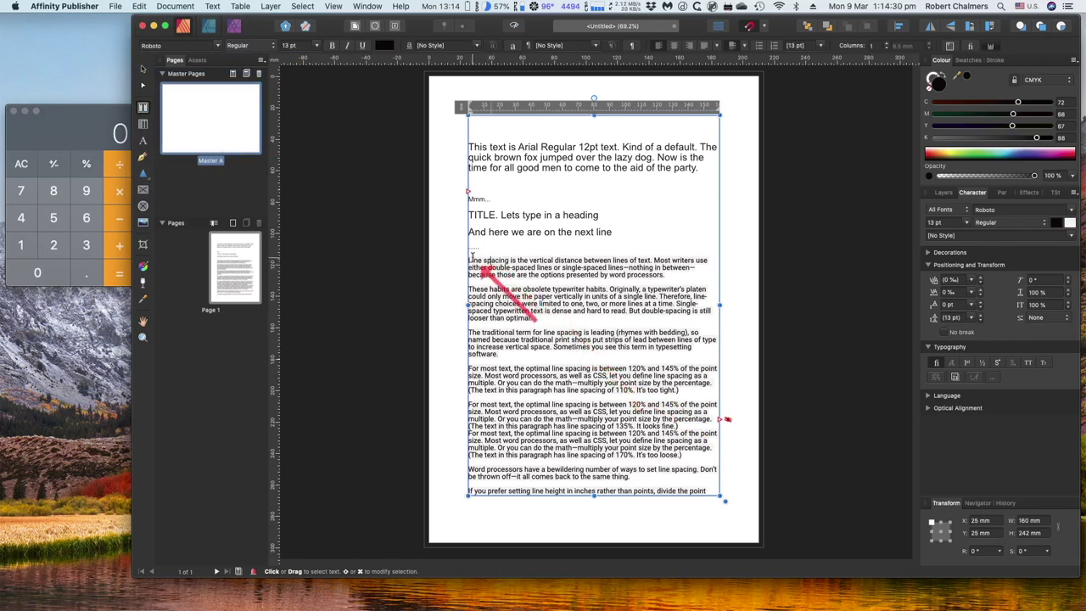
drag(469, 259, 615, 284)
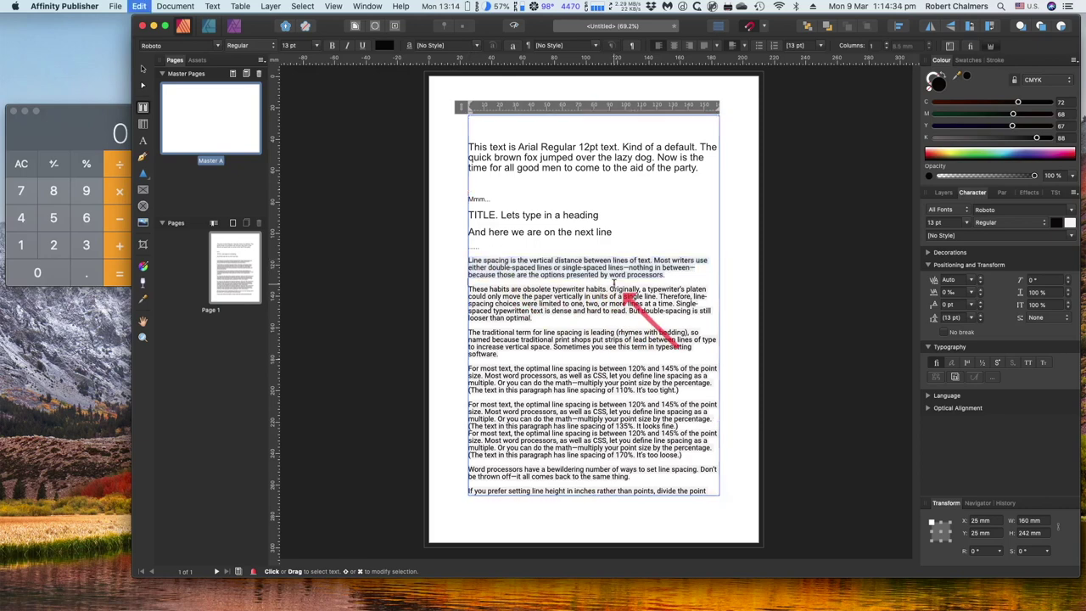
key(BackSpace)
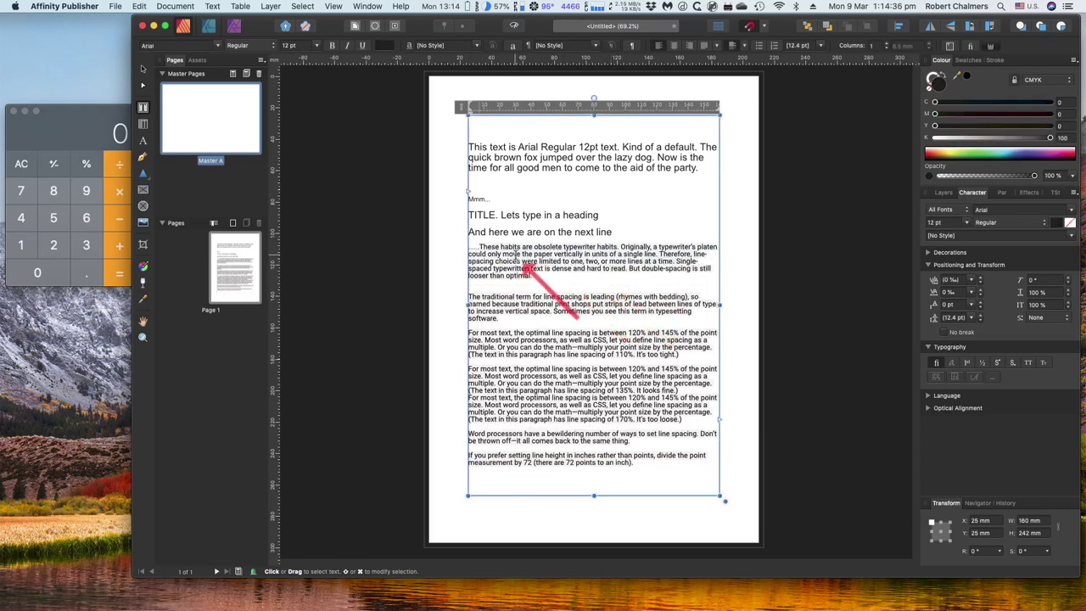
key(Return)
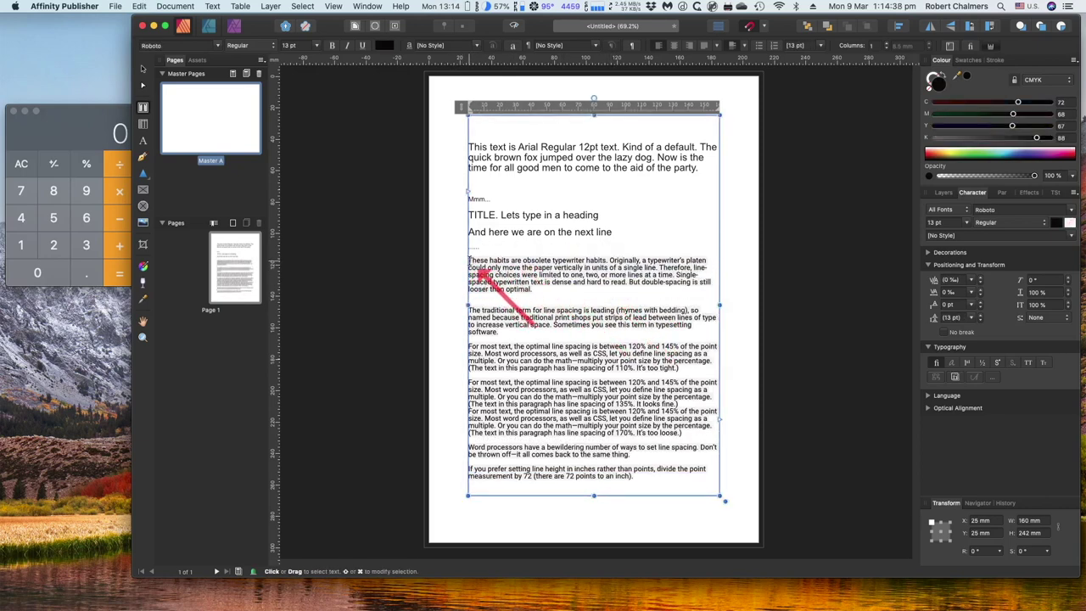
drag(469, 260, 541, 290)
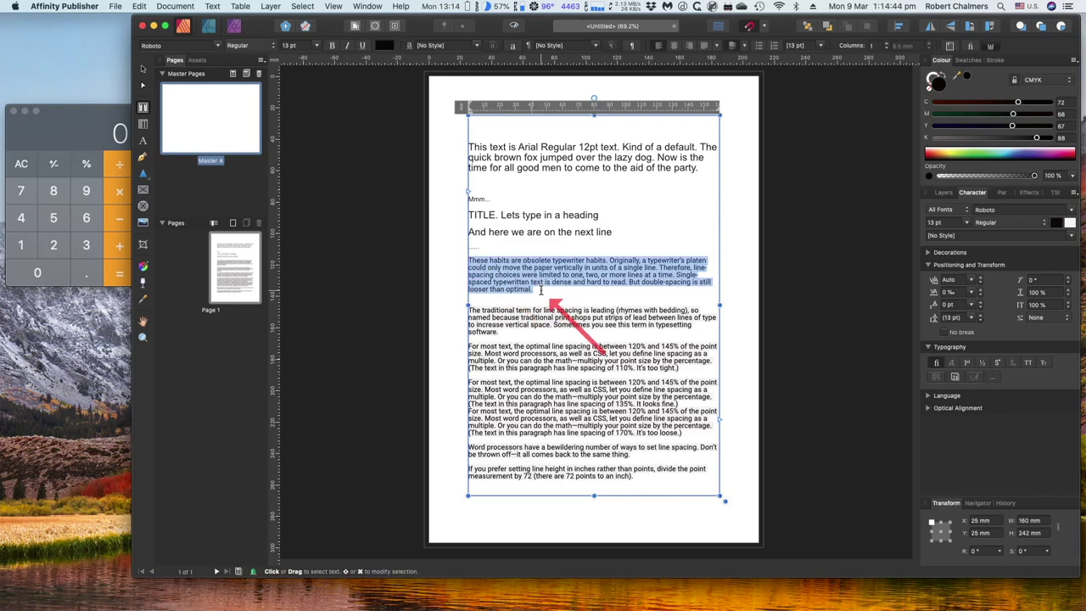
key(BackSpace)
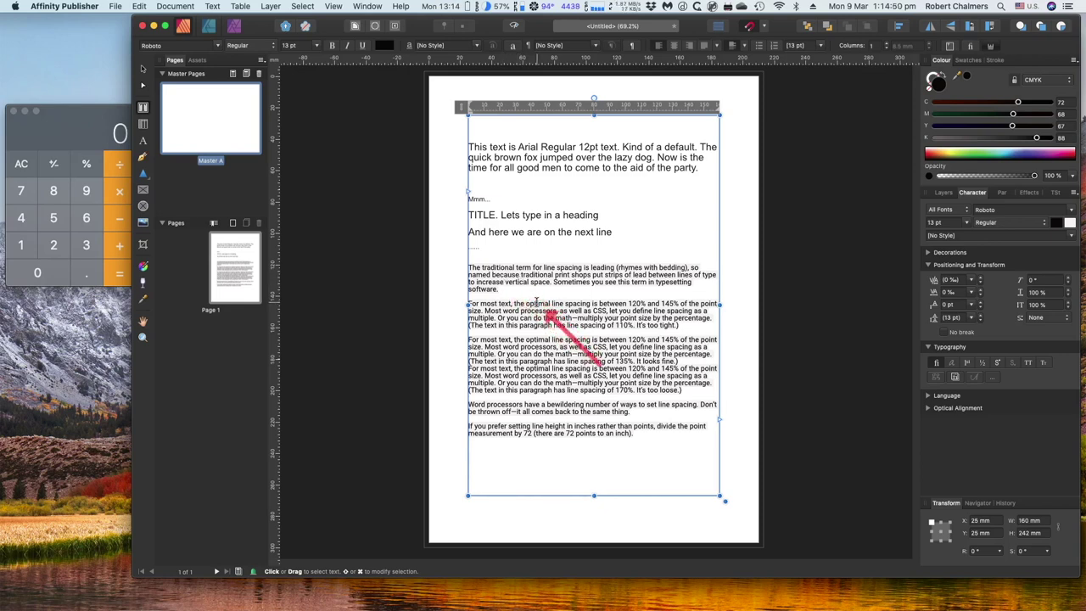
- Delete 'The traditional term…' paragraph and split the 'For most text' paragraph after 'size.'
drag(468, 267, 522, 293)
key(BackSpace)
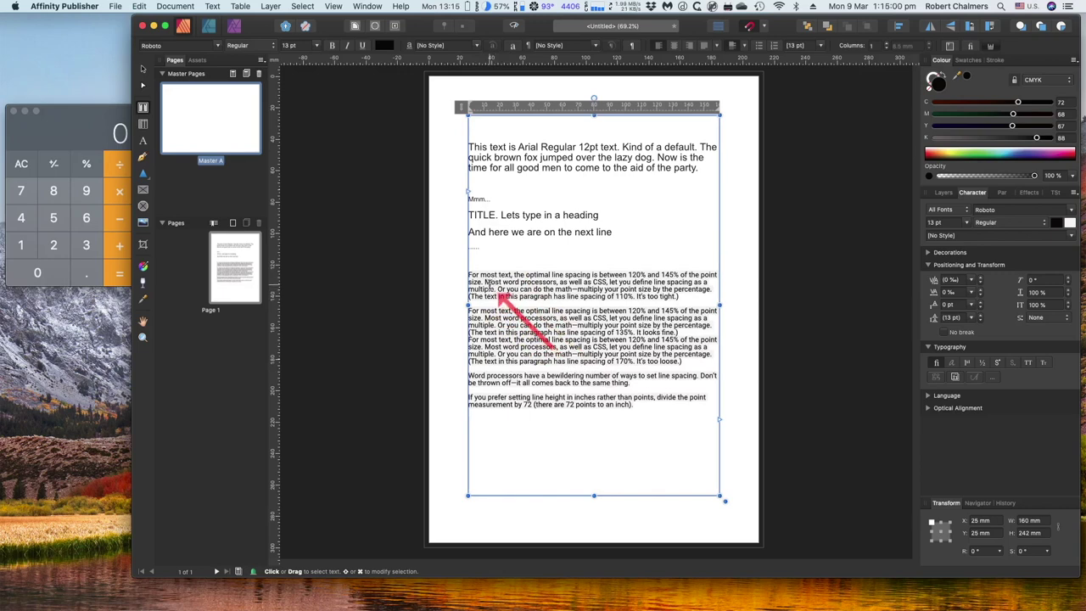
click(483, 281)
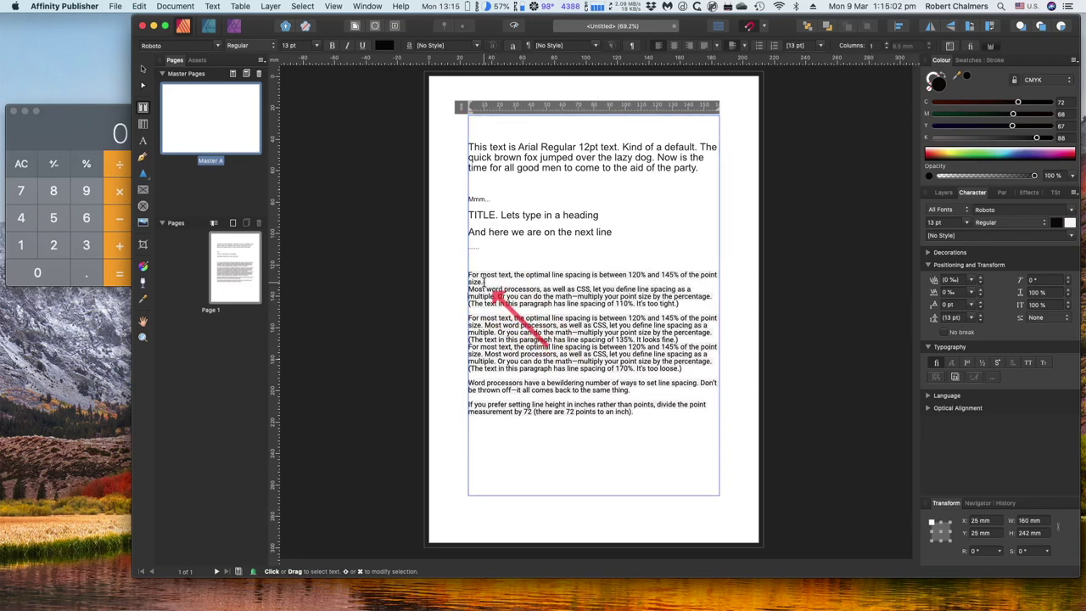
key(Return)
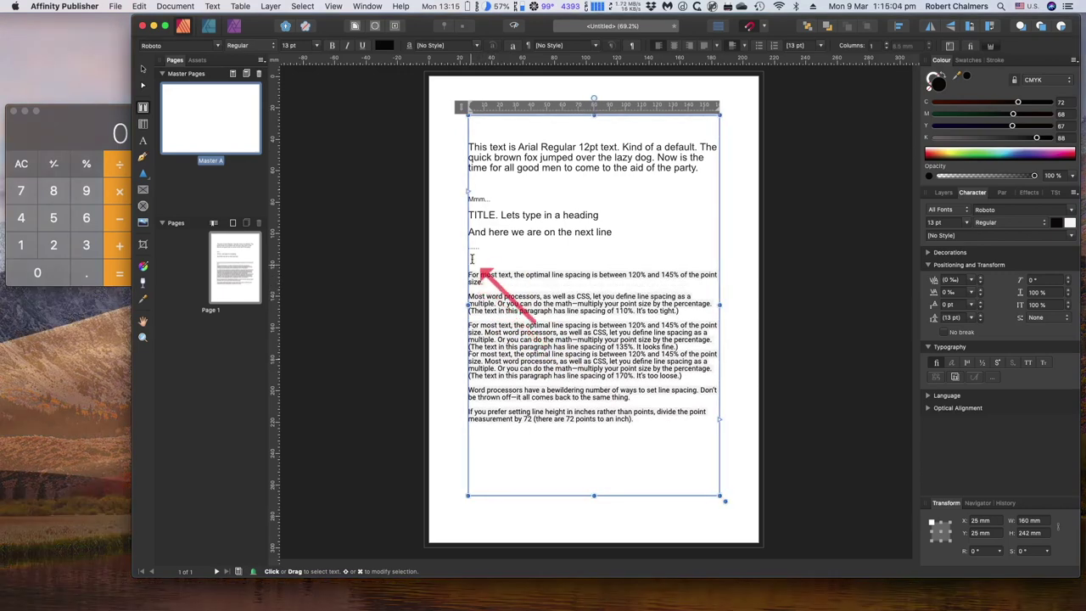
- Remove the empty line above 'For most text' and a stray character higher in the frame
click(474, 257)
key(Delete)
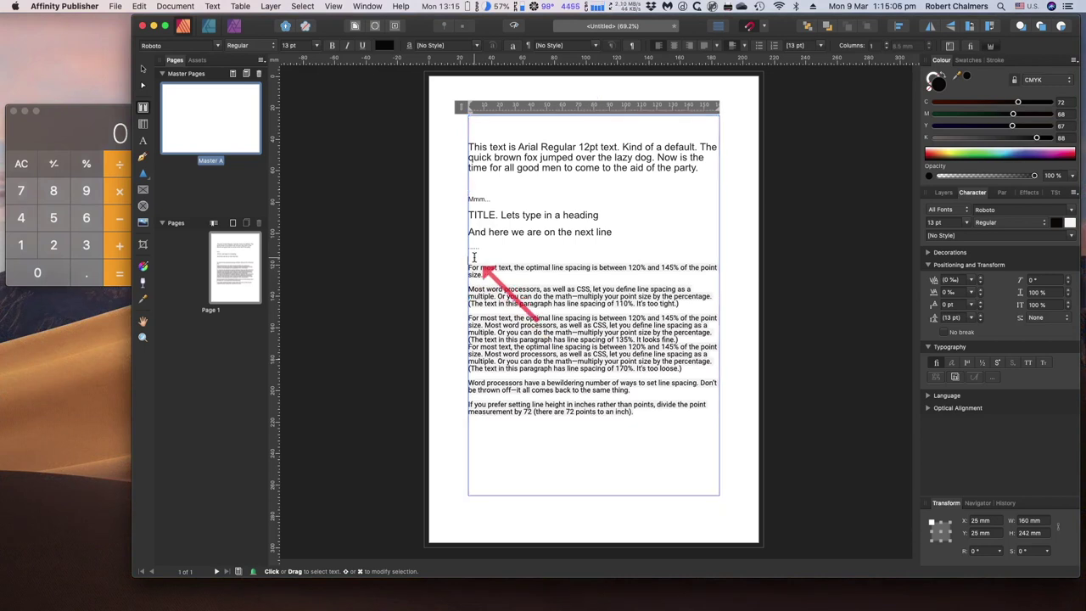
key(BackSpace)
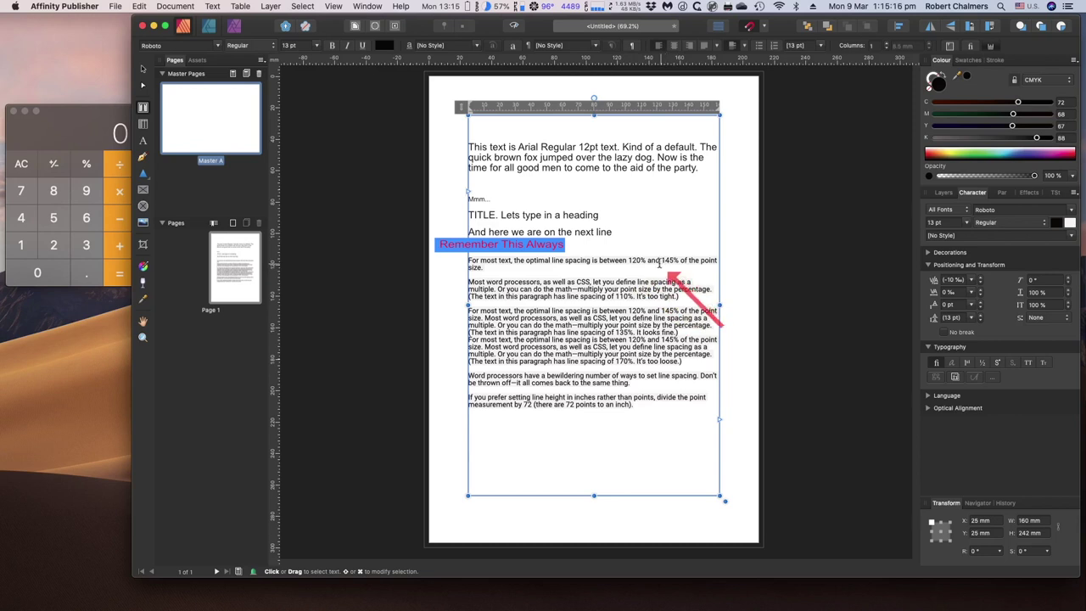
click(554, 159)
key(BackSpace)
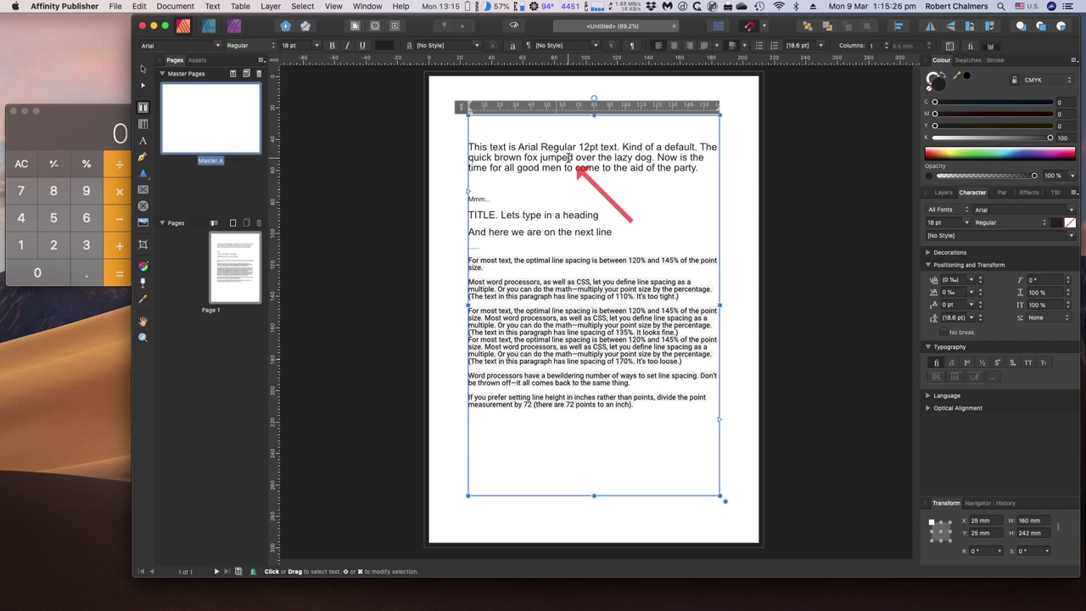
click(533, 297)
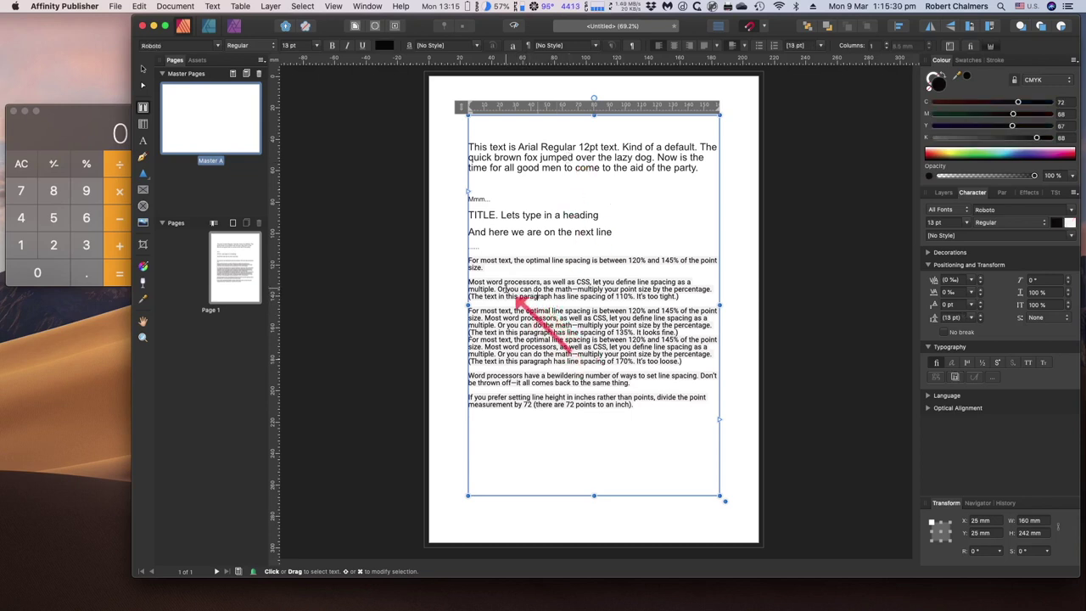
- Add 'Here is another line of text.' as a new paragraph at the top of the text frame
drag(469, 282, 498, 288)
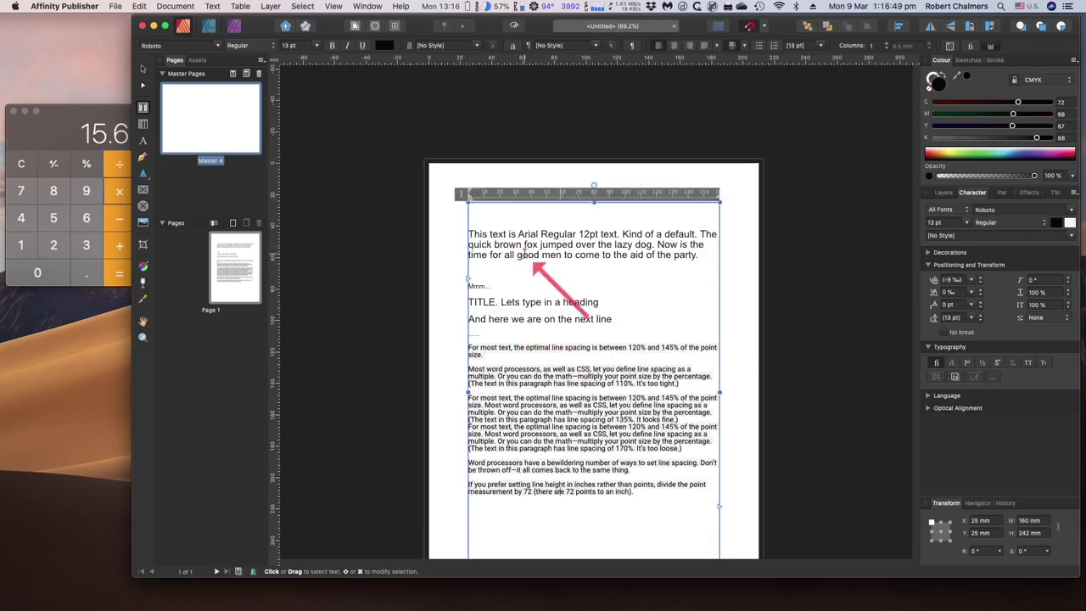
click(498, 210)
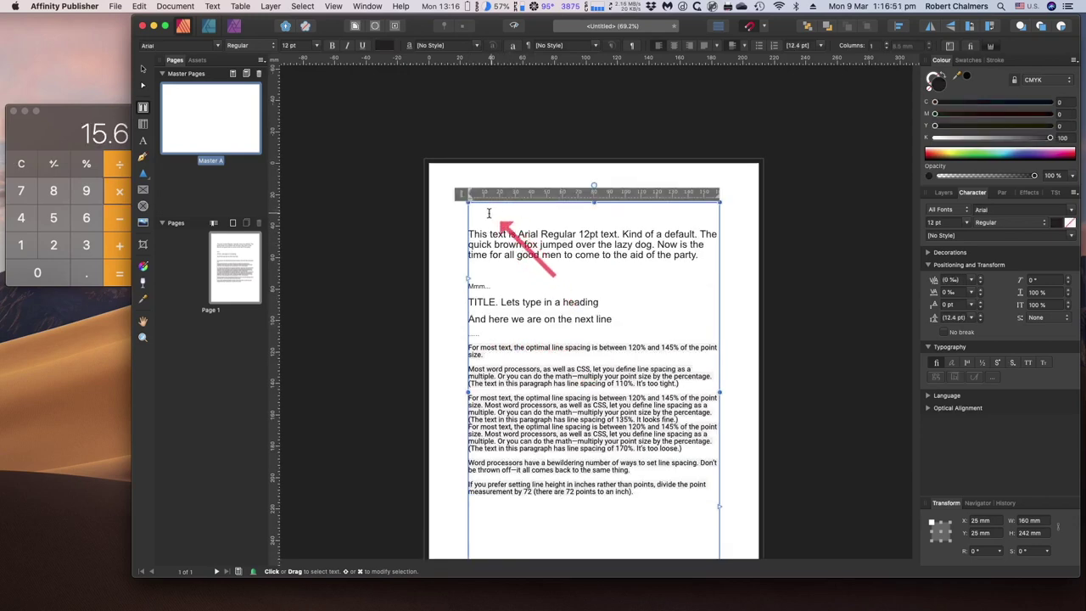
click(535, 225)
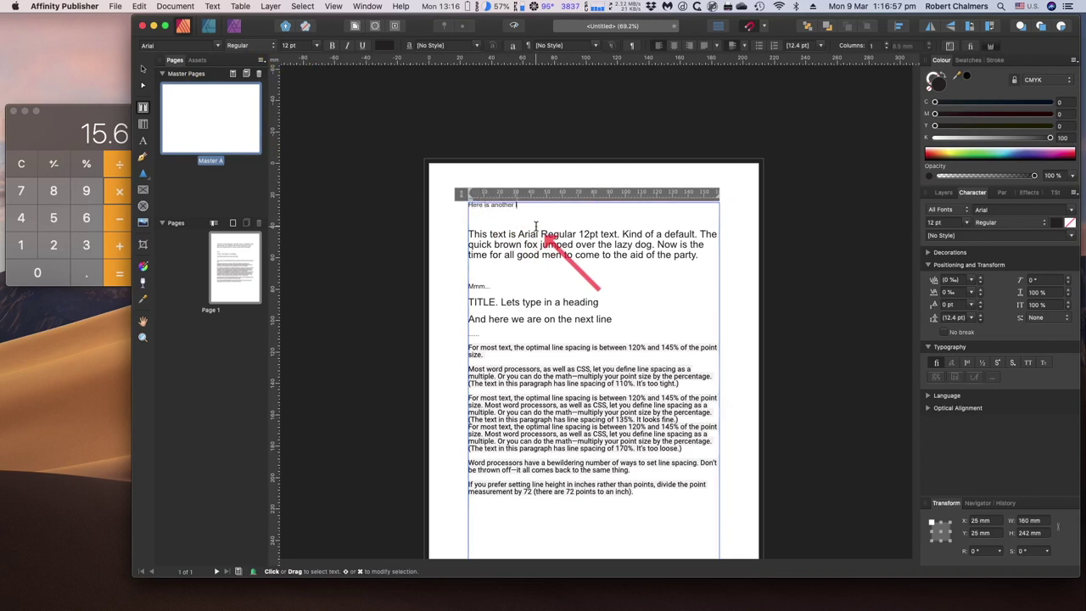
text(Here is another line of text.)
key(Return)
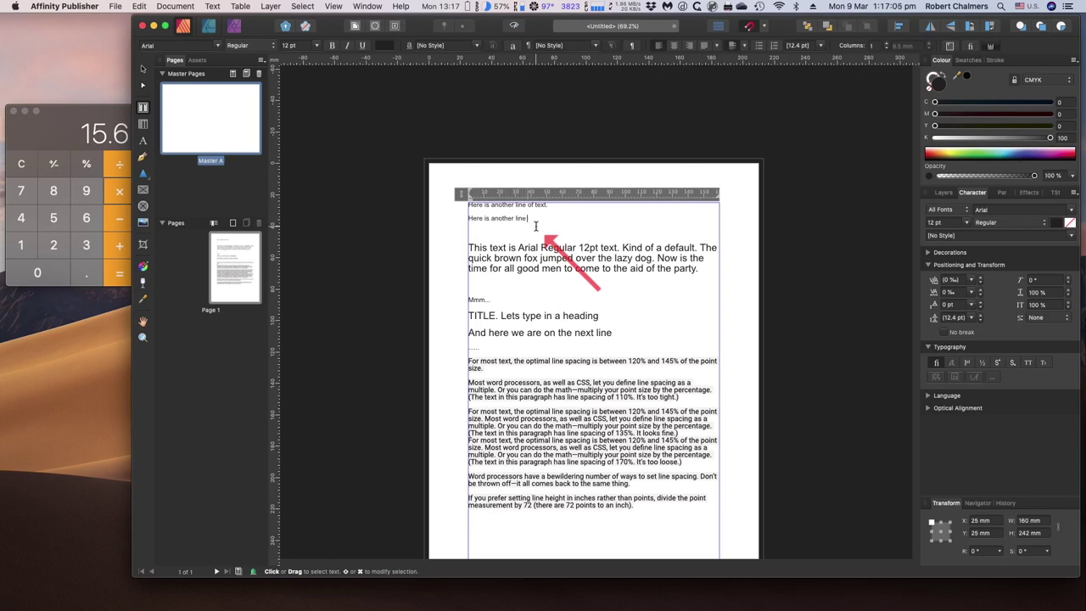
key(Return)
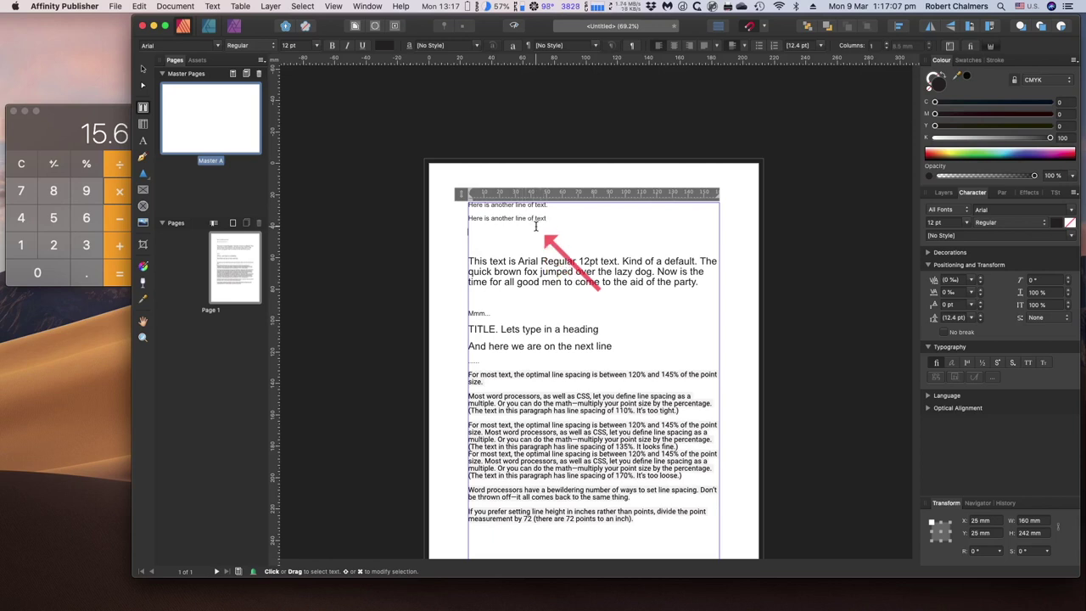
key(shift+Up)
key(shift+Up)
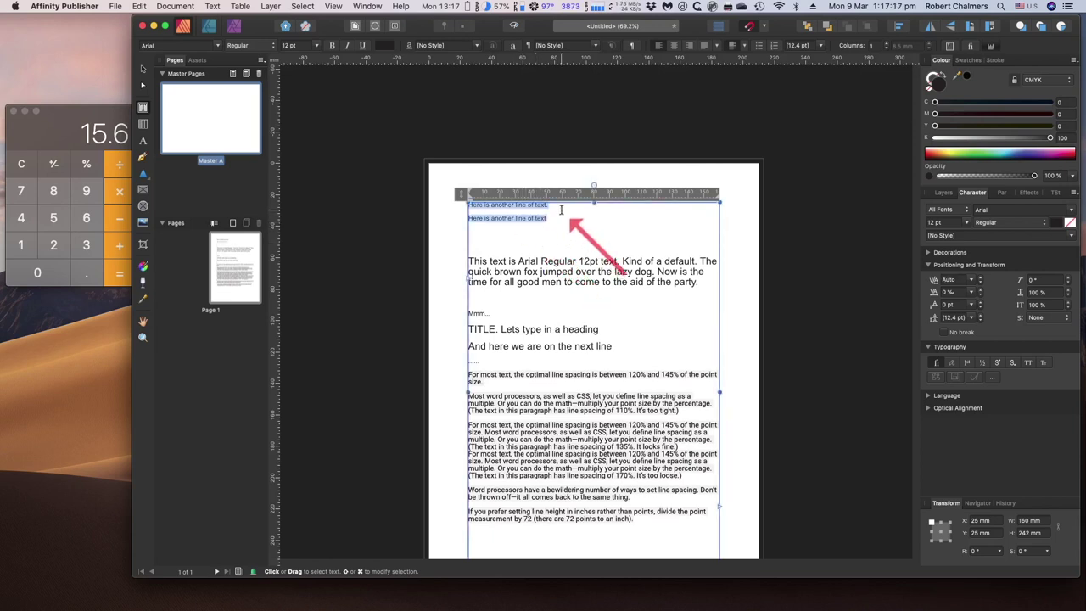
- Type the quick brown fox and emperor sentence on the first line, then select that paragraph
click(559, 216)
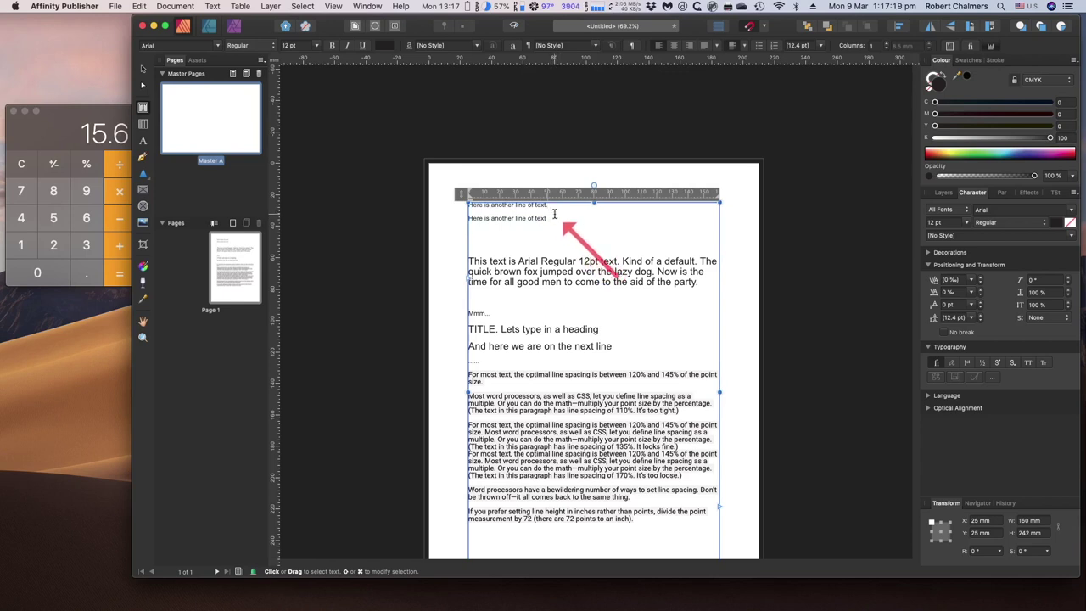
text(.)
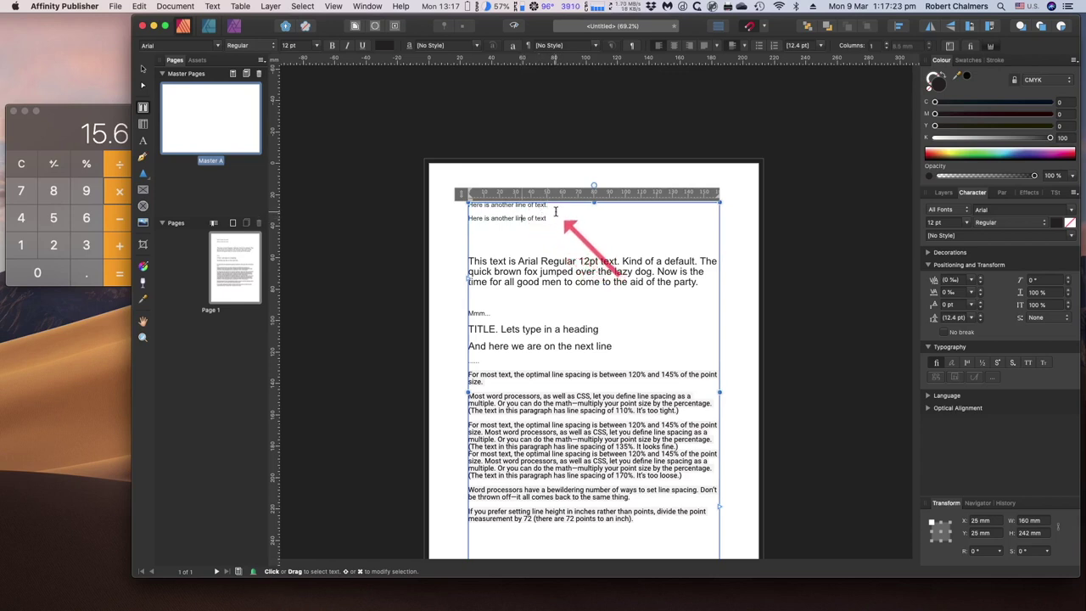
text(. The quick brow)
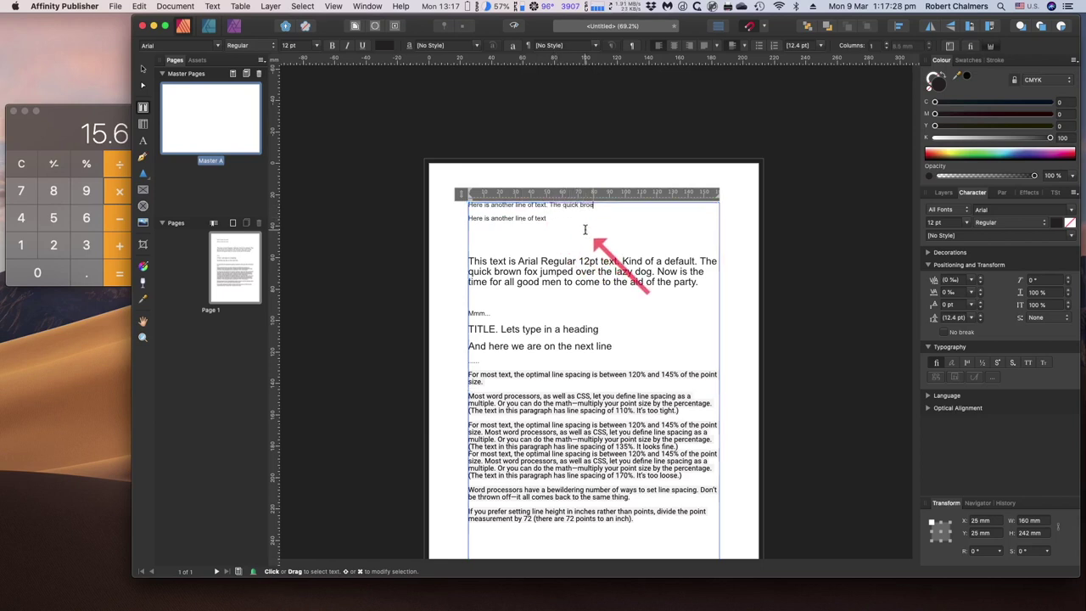
key(BackSpace)
text(wn fox jumped ove)
key(BackSpace)
text(zy dog and the emperor.)
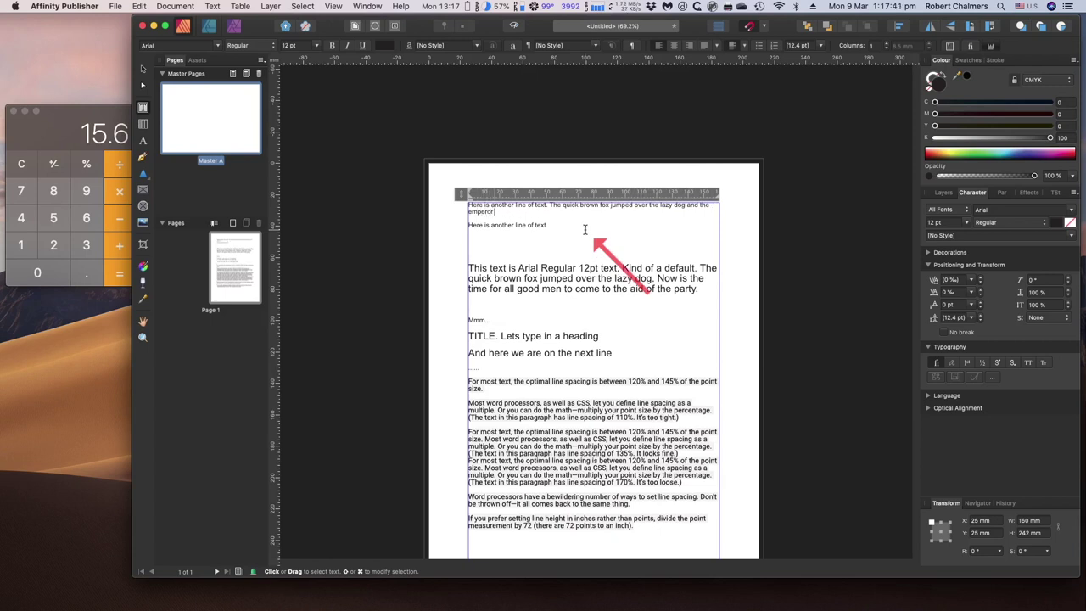
text( was employed to admonish the)
text(dog)
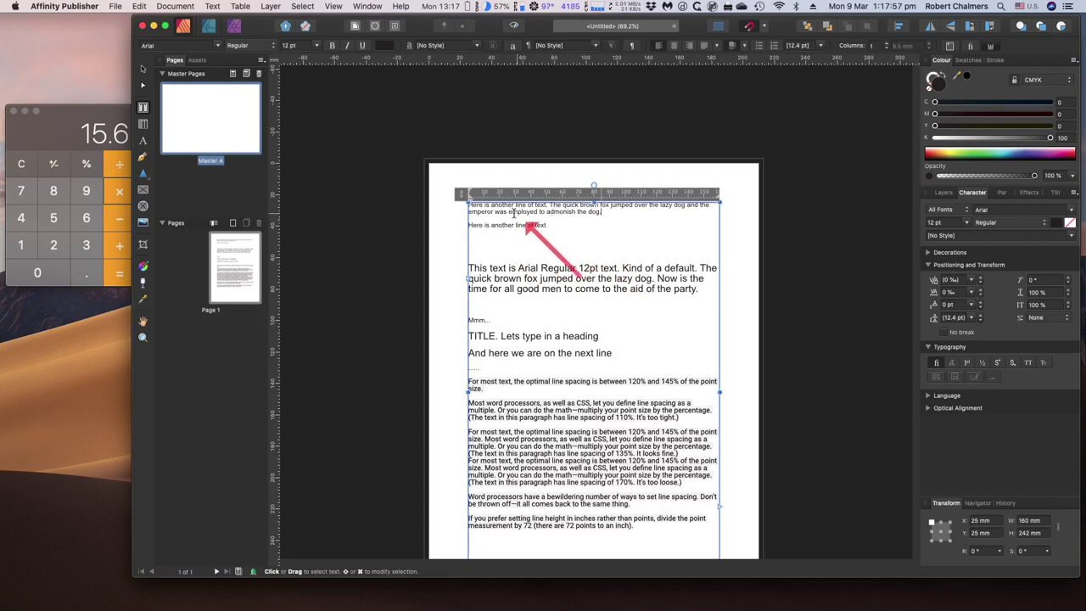
drag(469, 207, 601, 212)
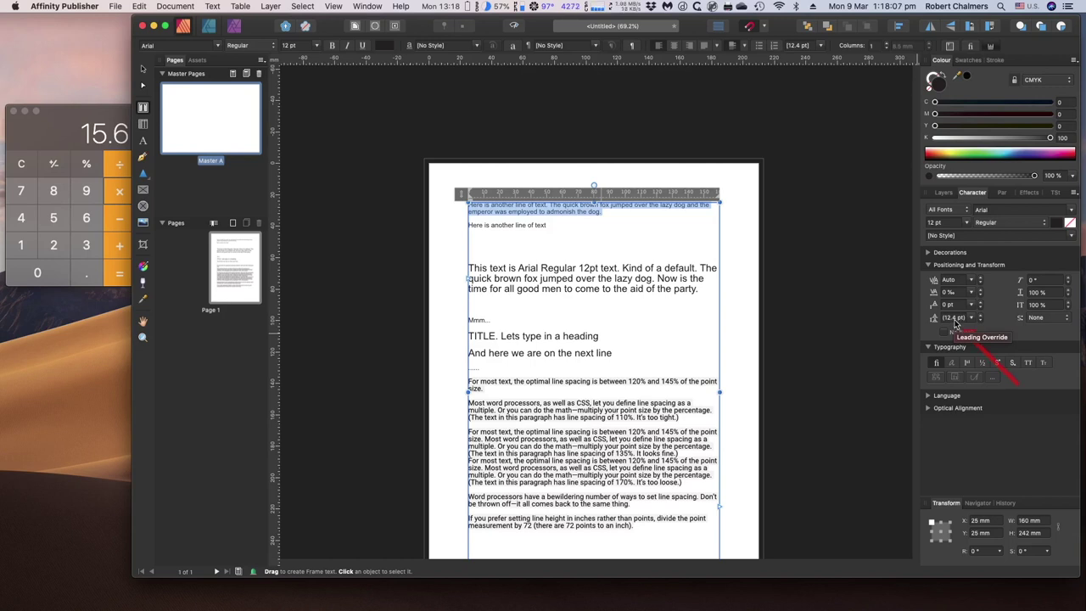
- Clear the calculator and compute 12 × 120% to get 14.4
click(23, 165)
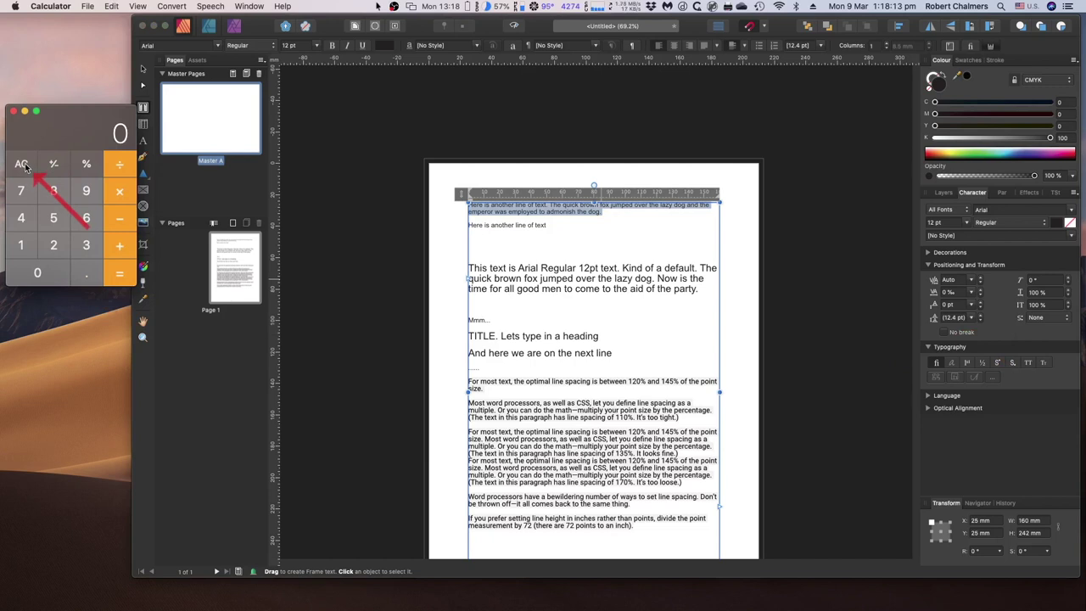
click(25, 248)
click(53, 246)
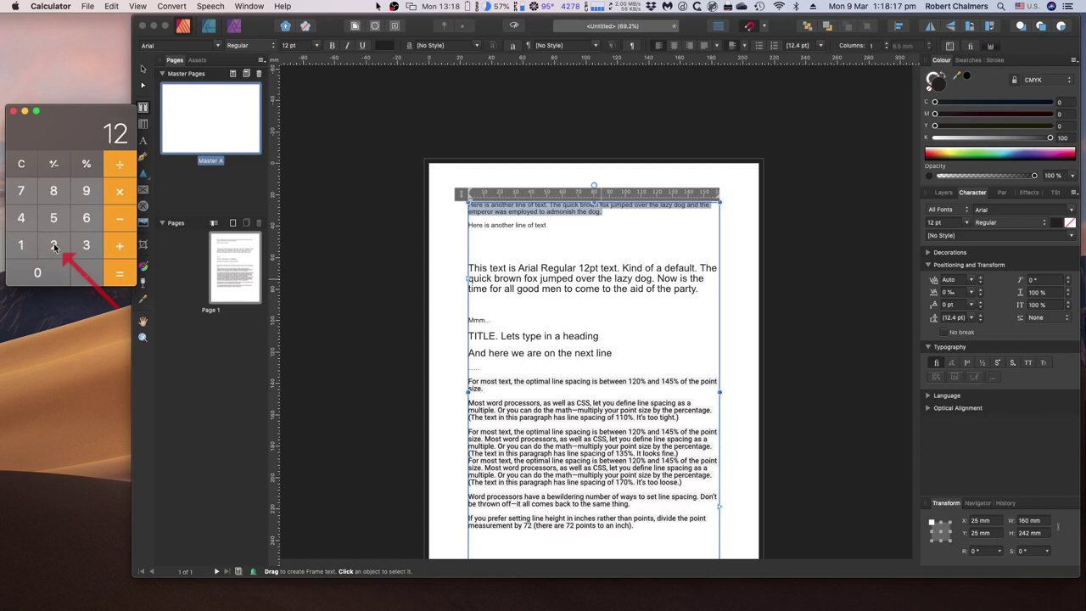
click(121, 193)
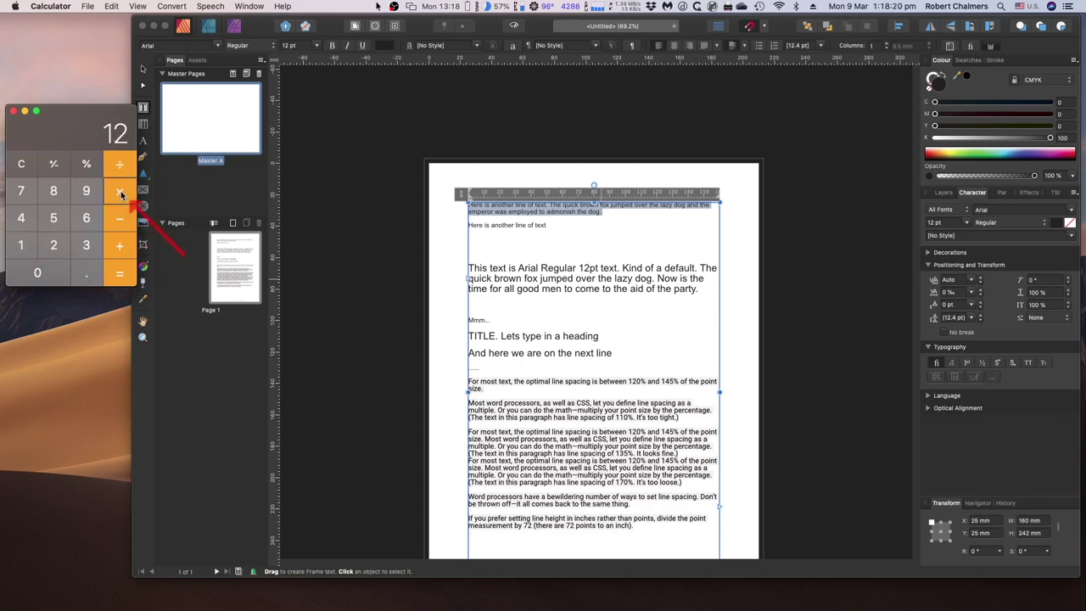
click(22, 246)
click(53, 245)
click(36, 273)
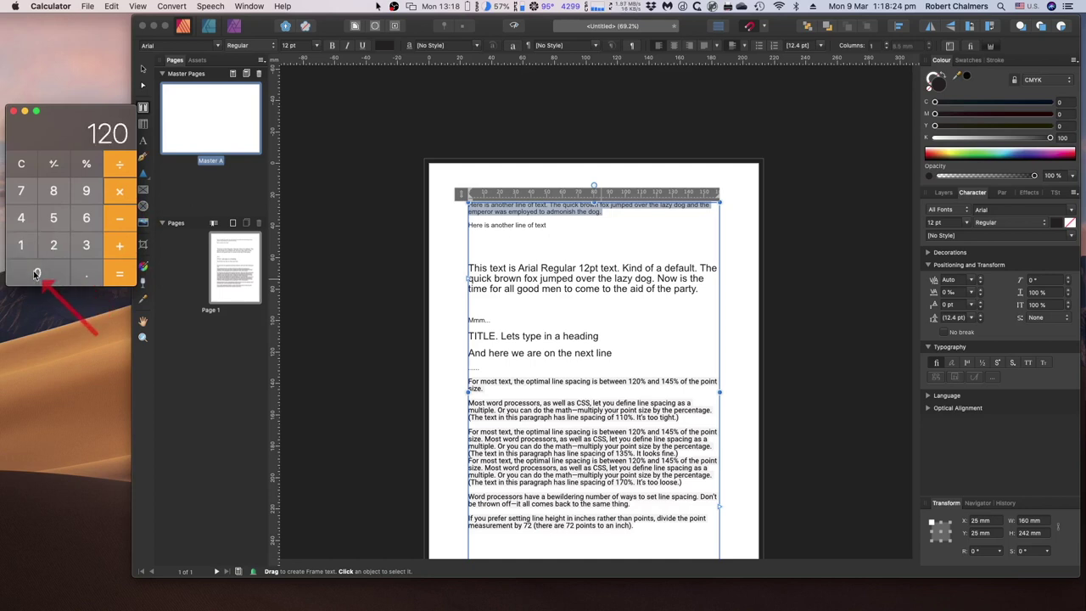
click(86, 165)
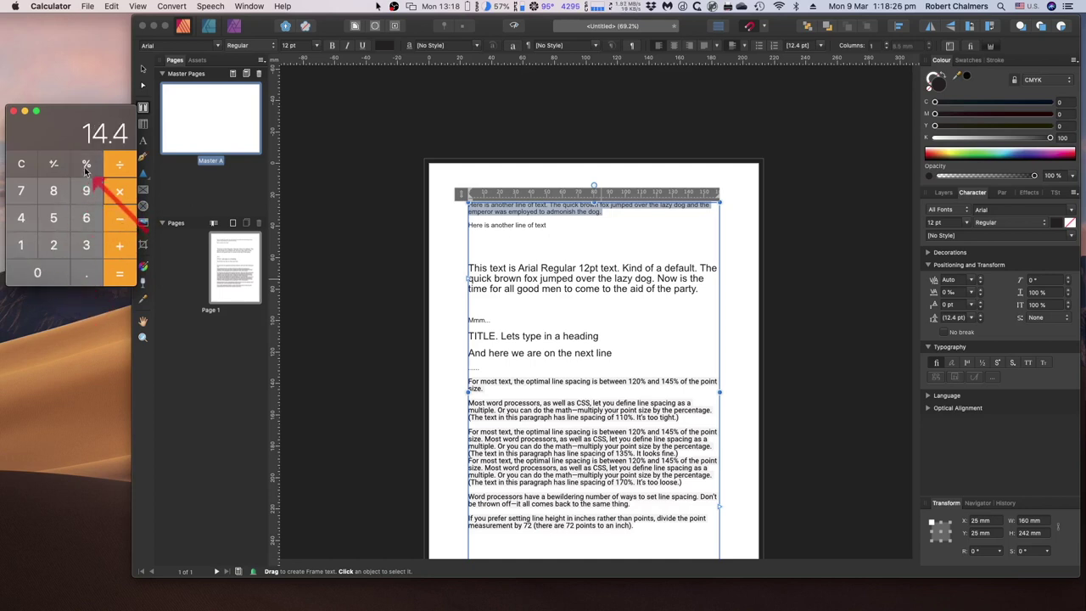
- Set the selected top paragraph's leading to 14.4 pt
click(949, 319)
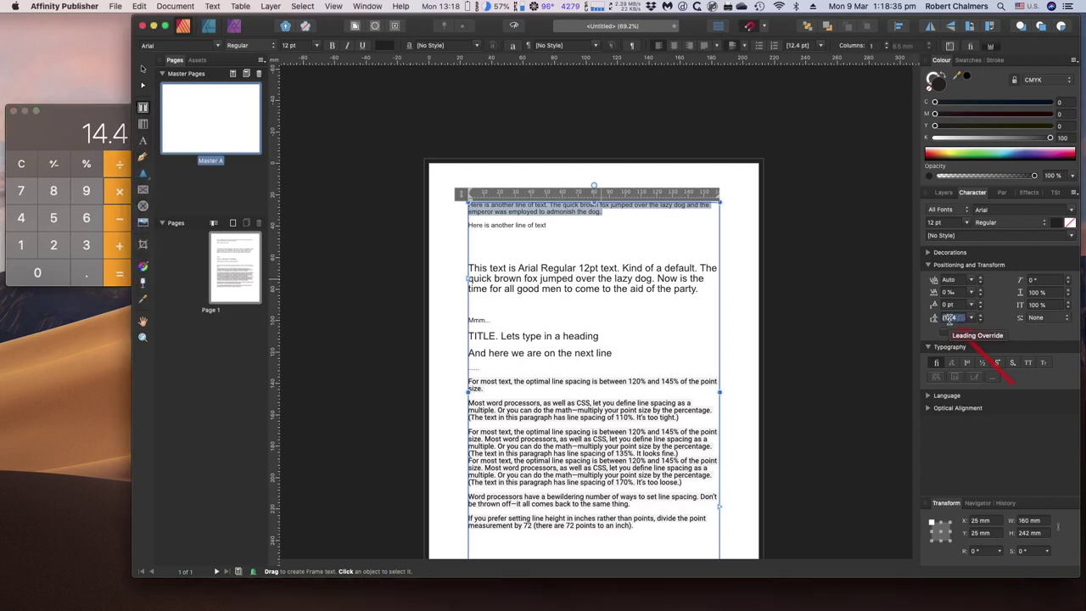
text(1)
key(Return)
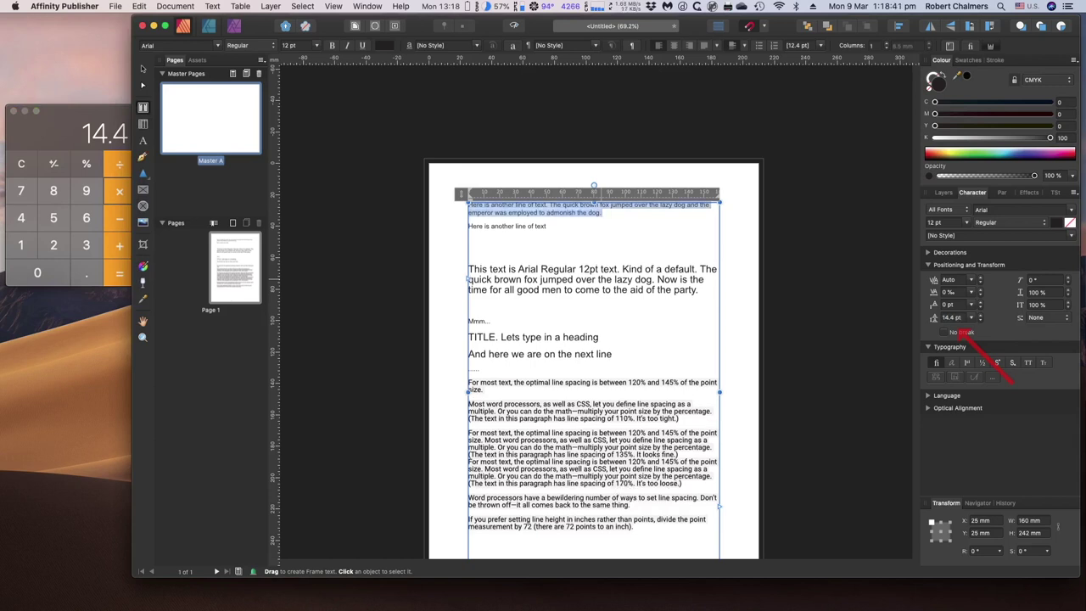
- Insert an empty line above the first paragraph of the text frame
click(649, 220)
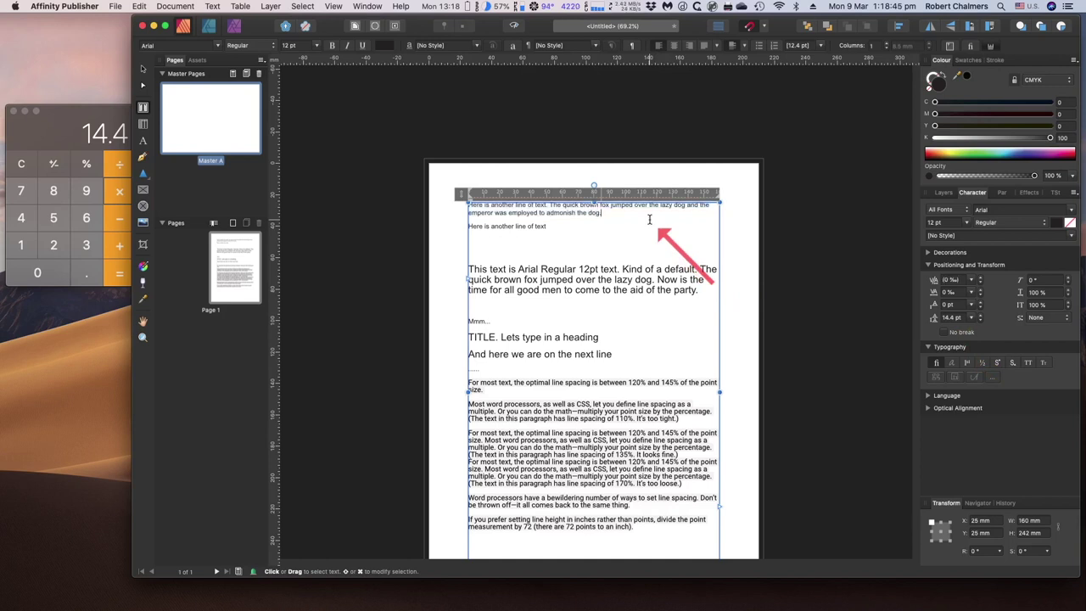
scroll(649, 220, up, 1)
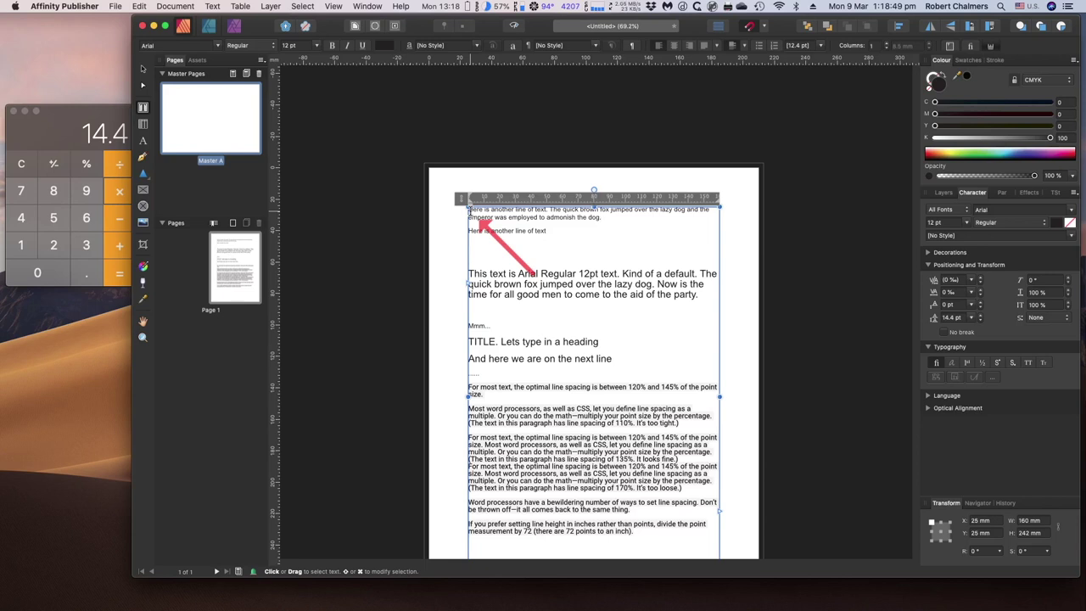
click(469, 212)
key(Return)
key(Return)
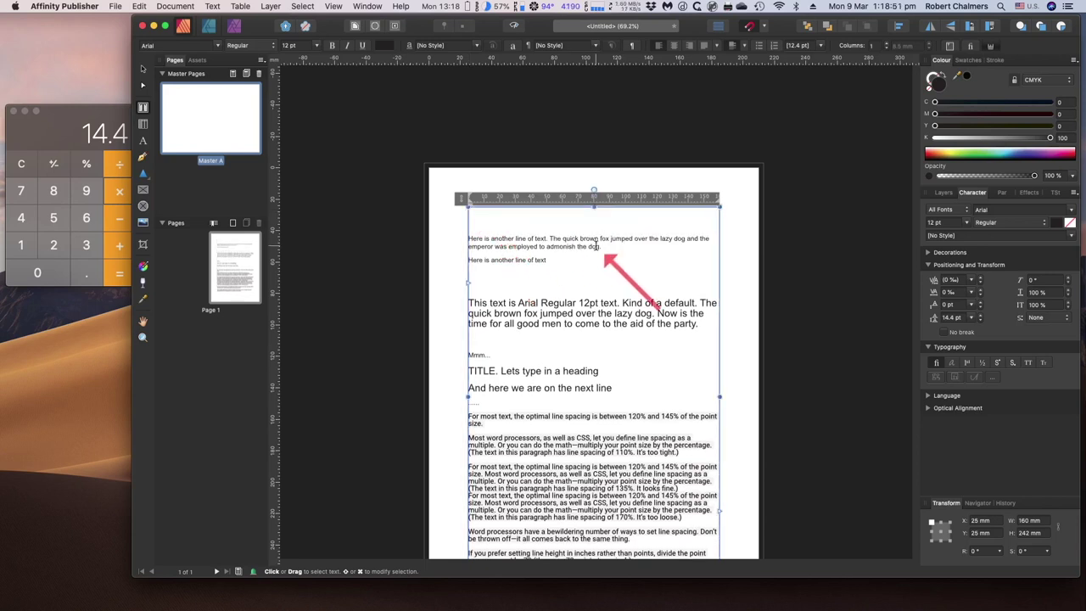
click(559, 263)
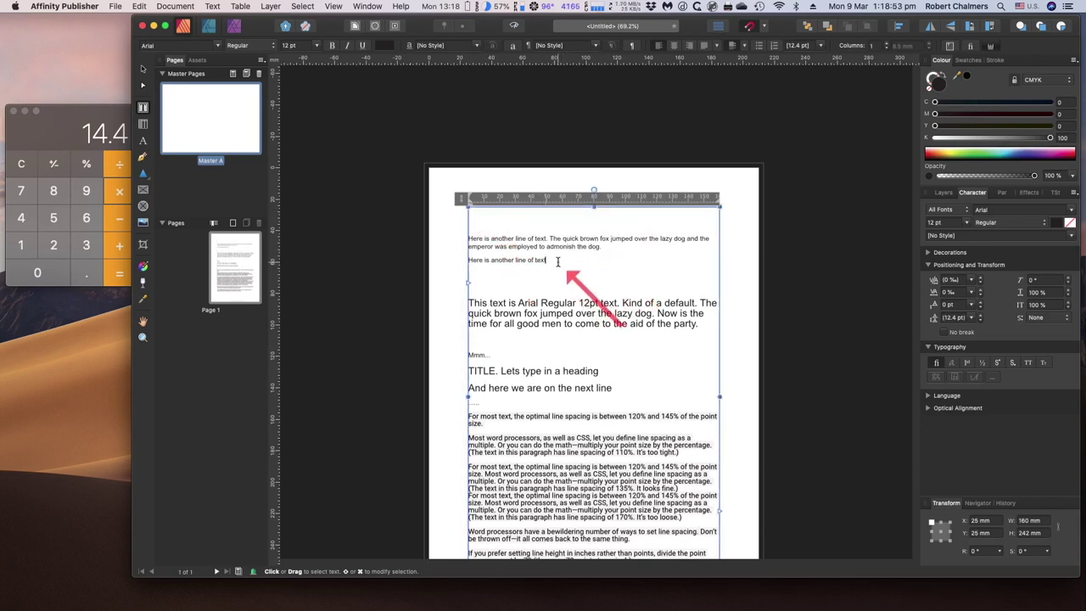
click(1002, 193)
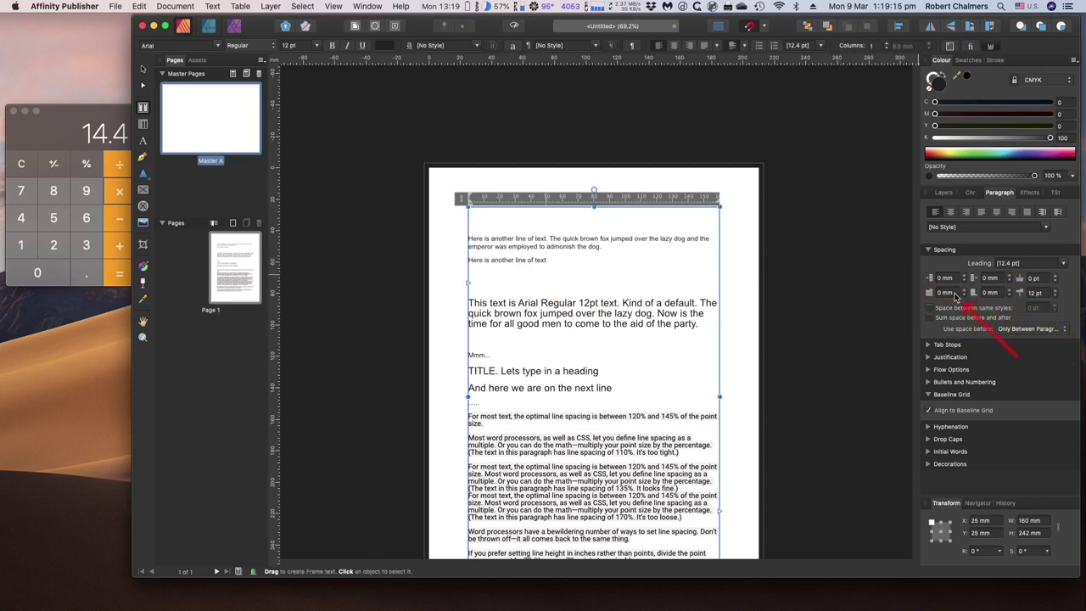
click(972, 193)
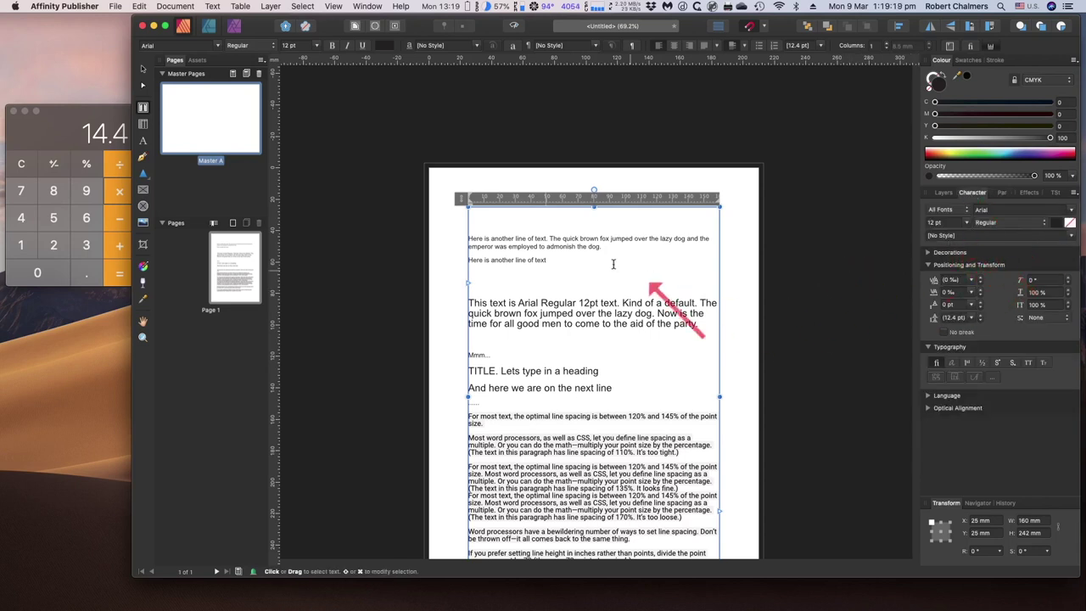
drag(469, 239, 605, 246)
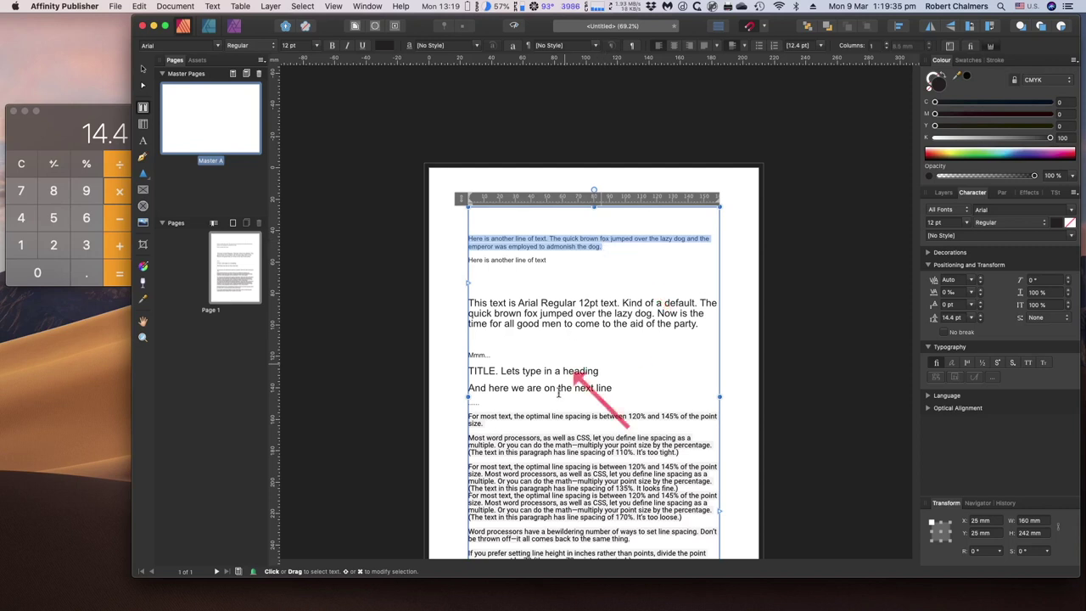
- Select the 135% and 170% line-spacing example paragraphs
click(554, 453)
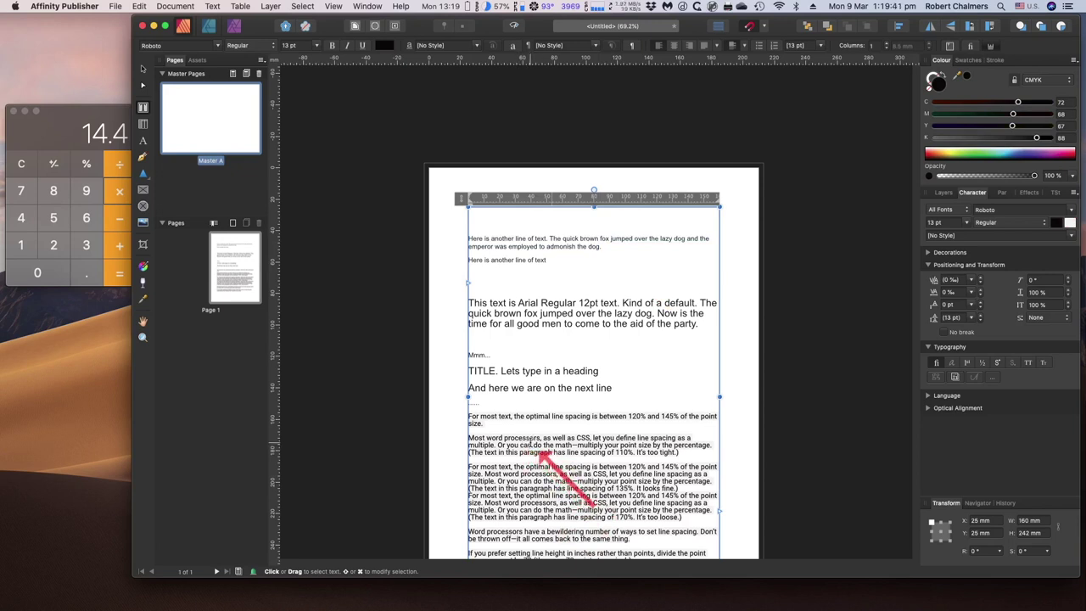
triple_click(471, 437)
drag(471, 436, 686, 453)
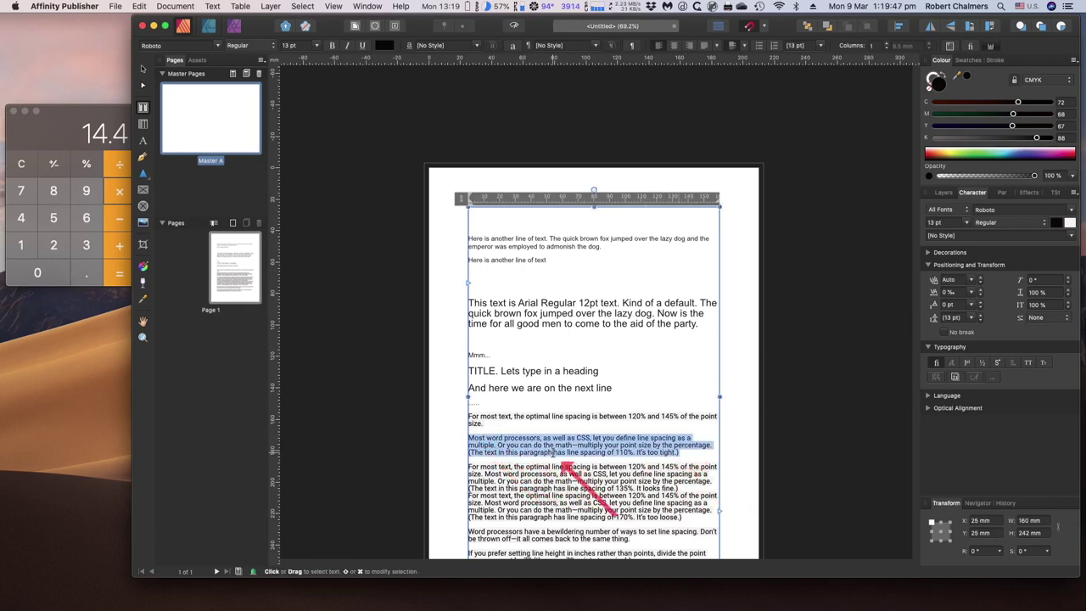
click(547, 485)
drag(471, 469, 686, 516)
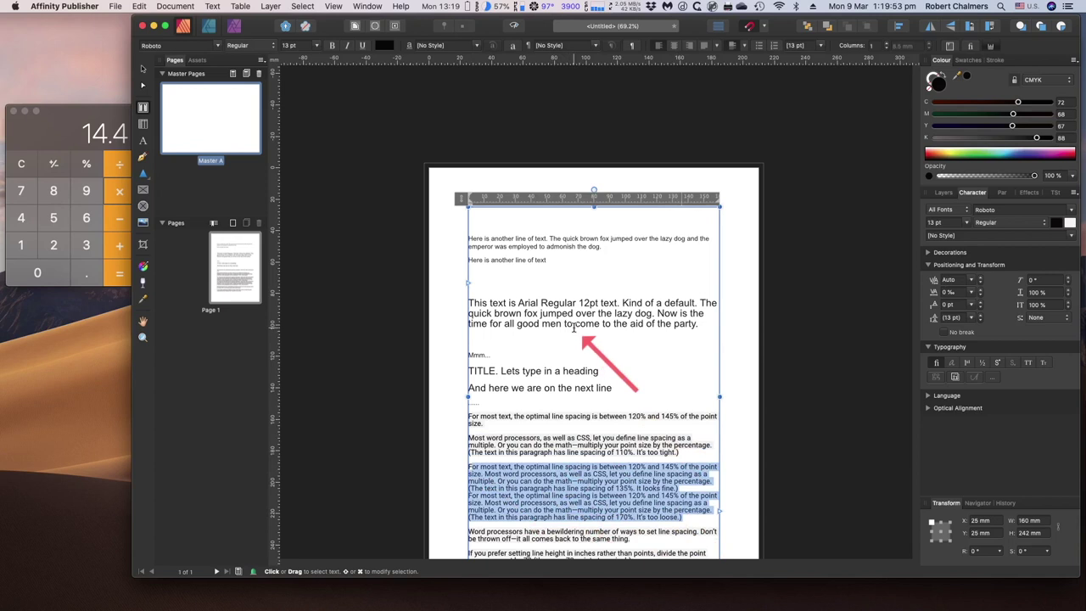
click(512, 467)
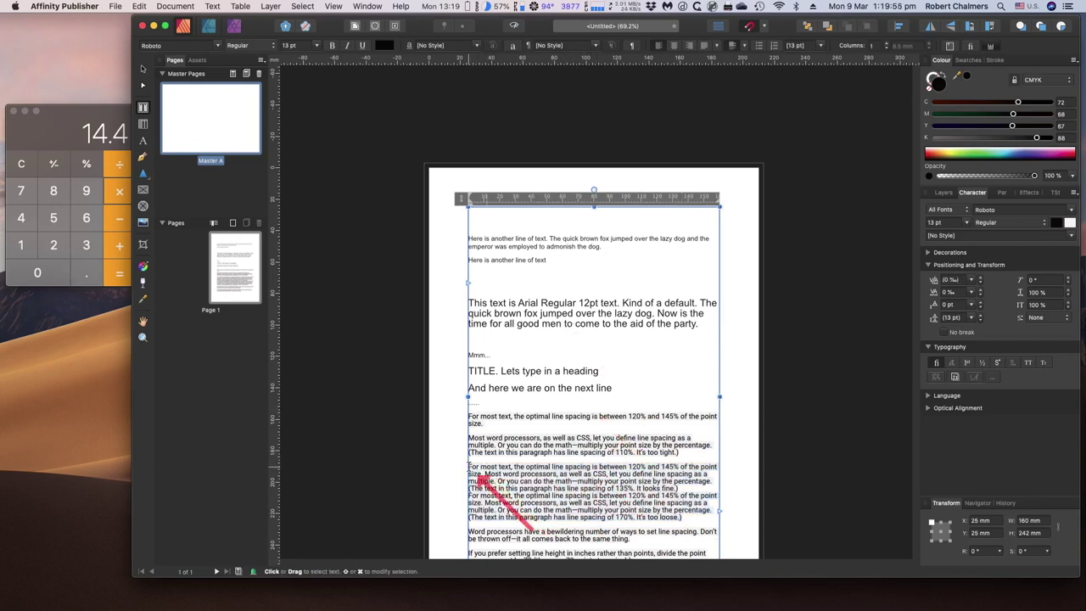
drag(514, 477, 702, 507)
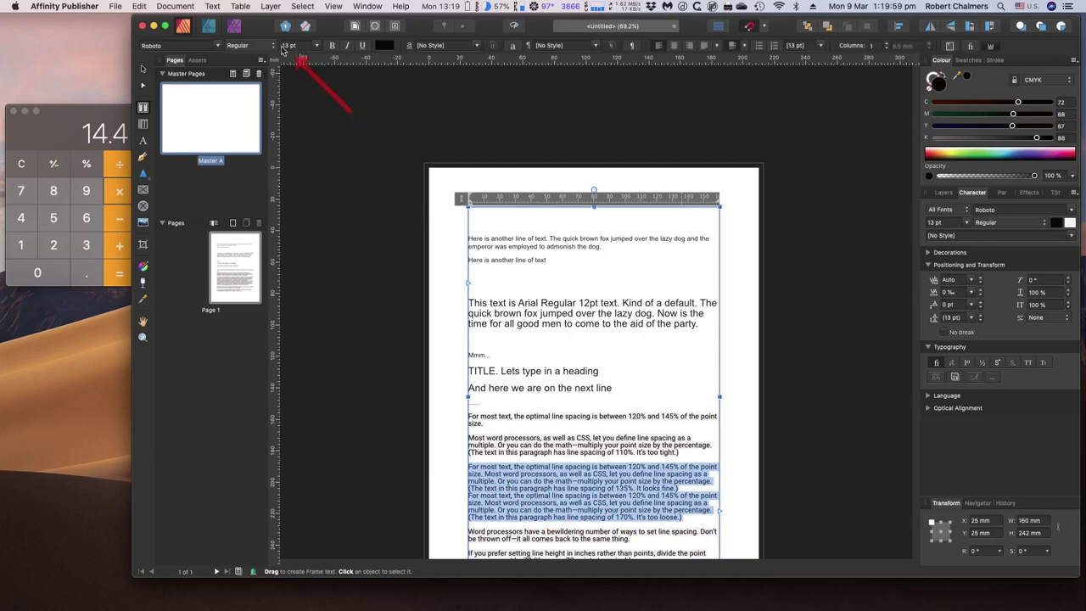
- Set the selected paragraphs to Arial at 12 pt
click(219, 45)
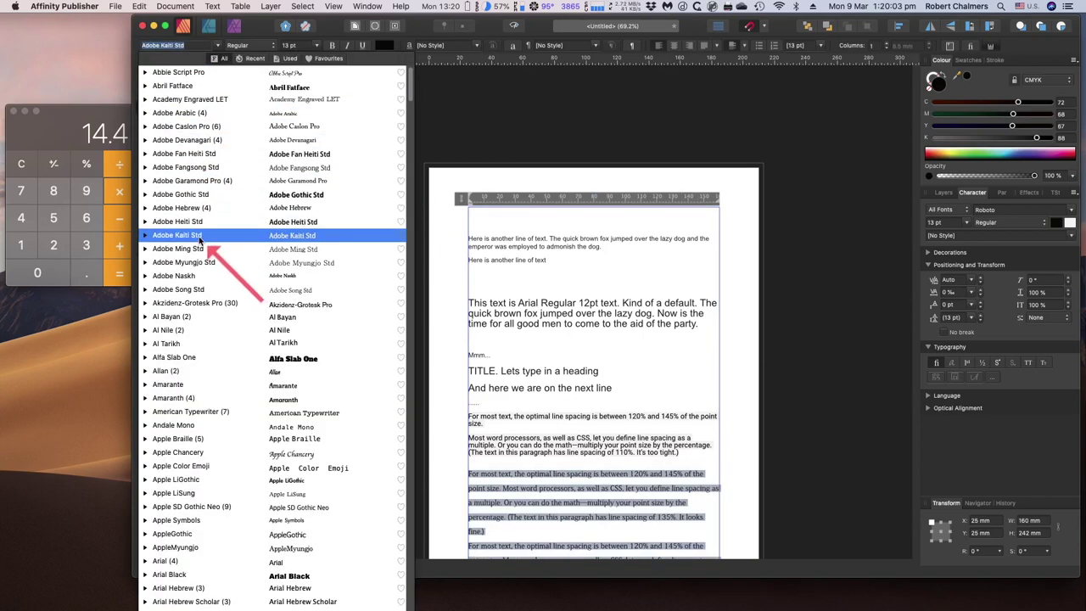
click(176, 563)
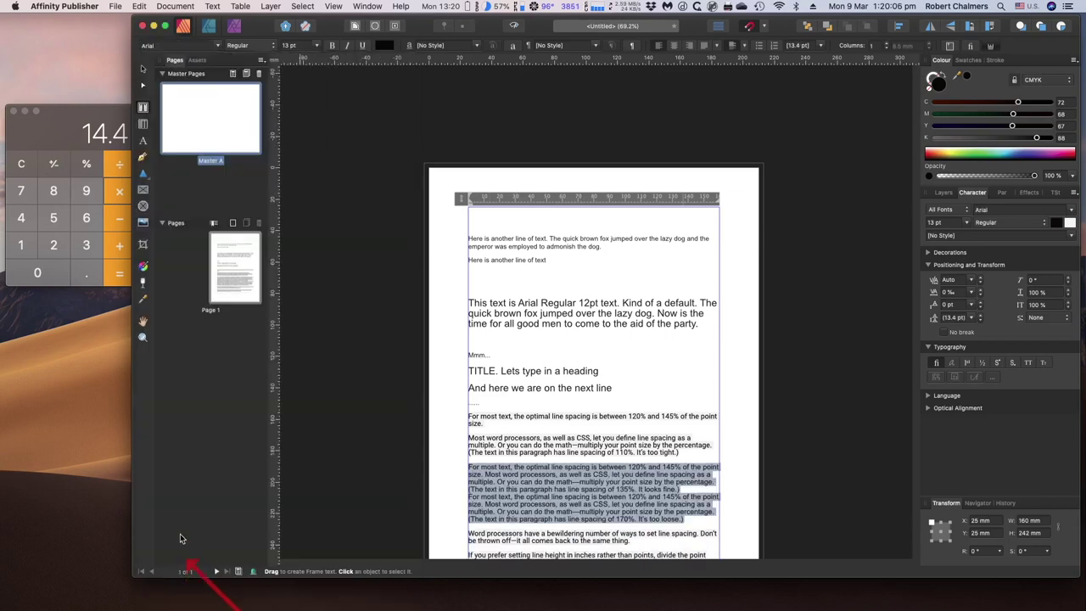
click(312, 46)
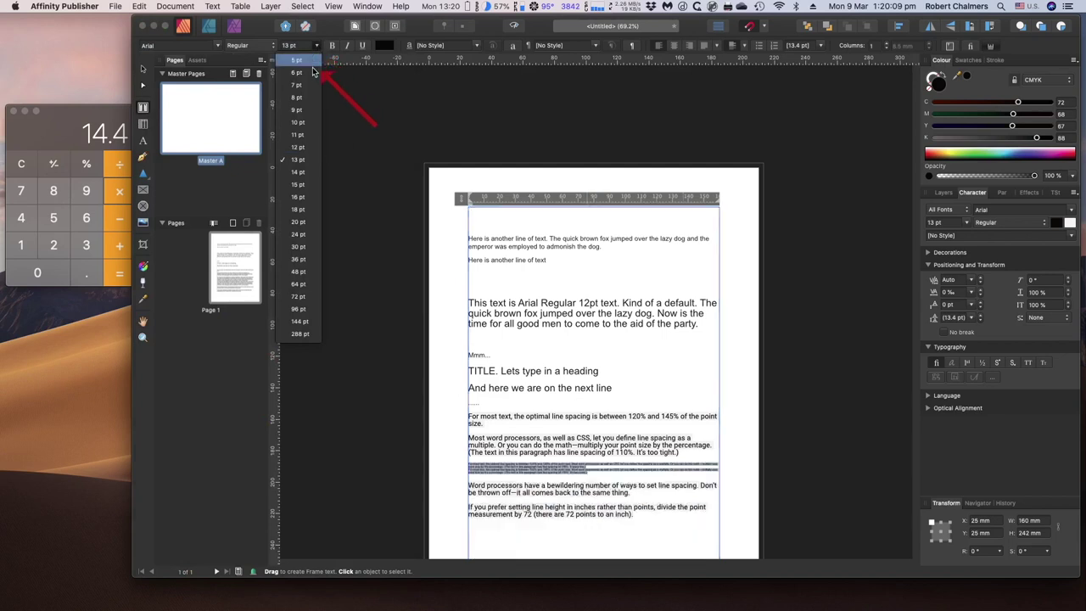
click(300, 144)
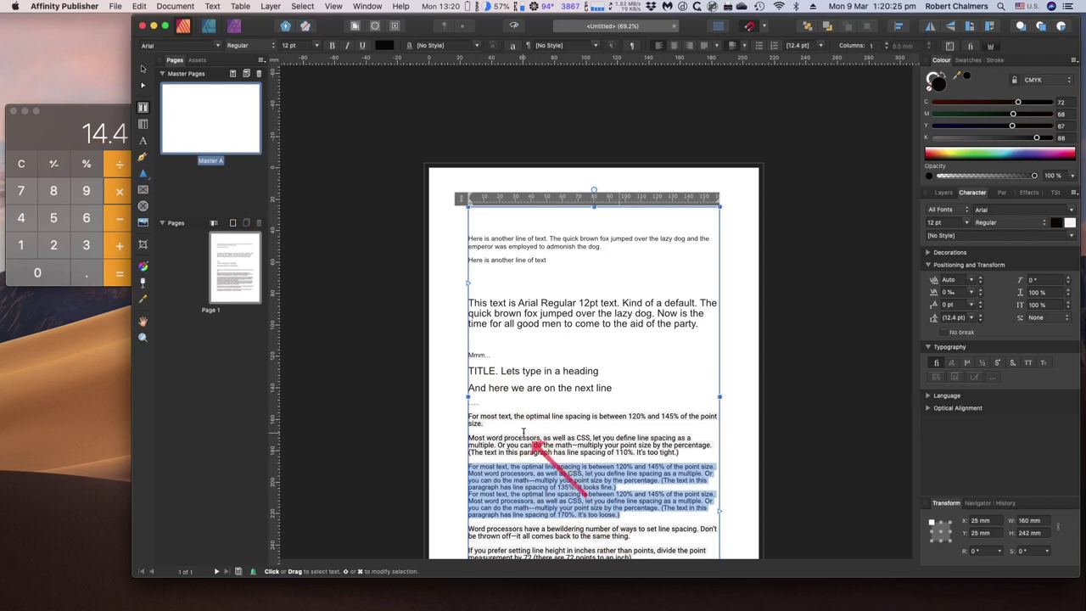
- Apply 14.4 pt leading to the 135% and 170% paragraphs
click(951, 319)
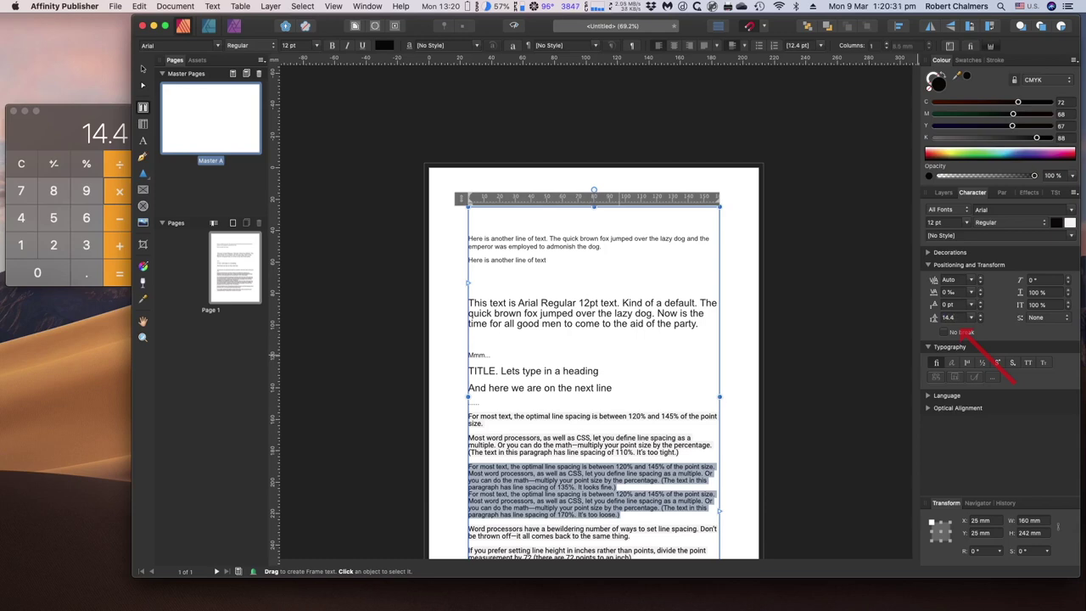
key(Return)
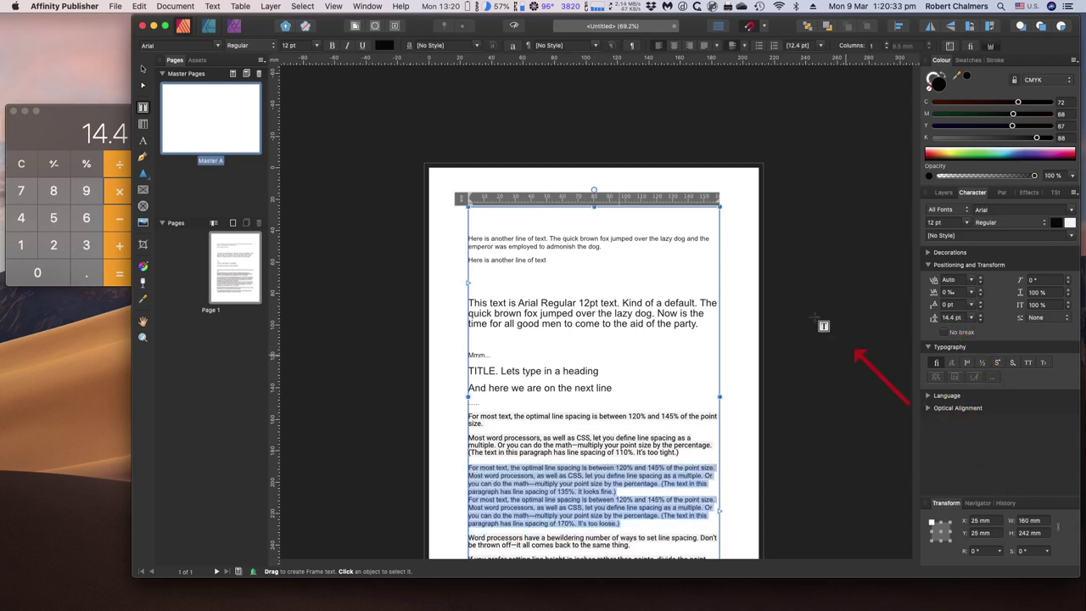
scroll(824, 295, down, 5)
scroll(823, 292, down, 2)
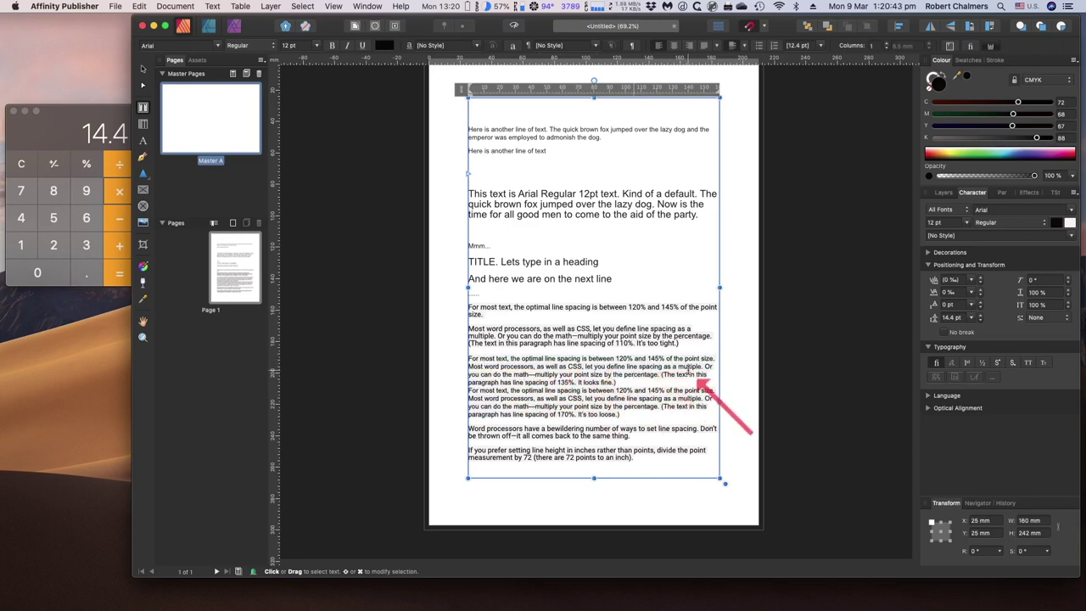
- Select the whole 18 pt 'This text is Arial' paragraph
click(519, 206)
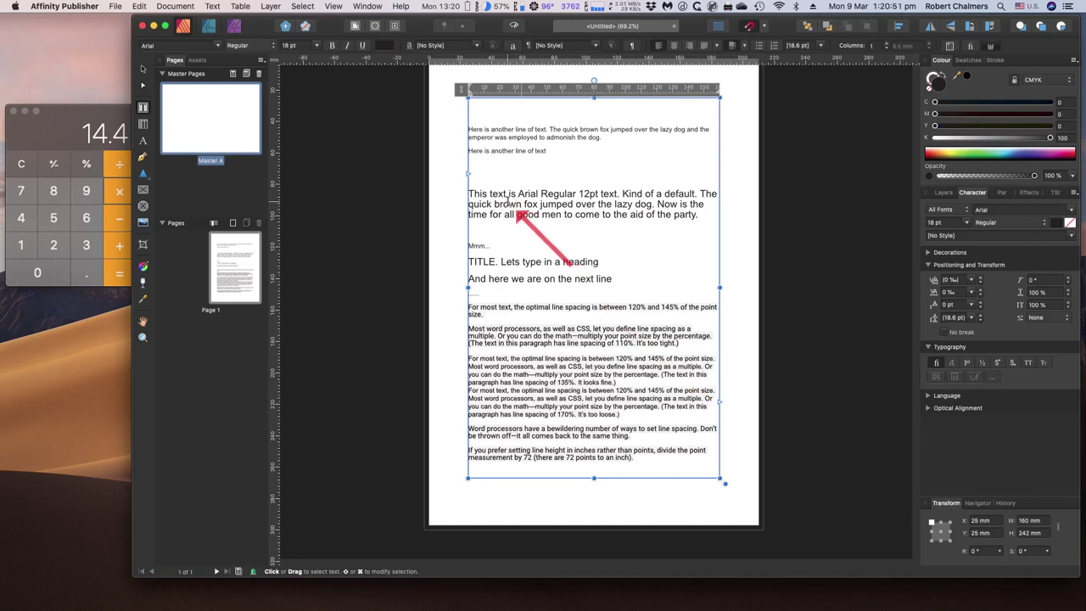
click(490, 196)
drag(469, 193, 701, 217)
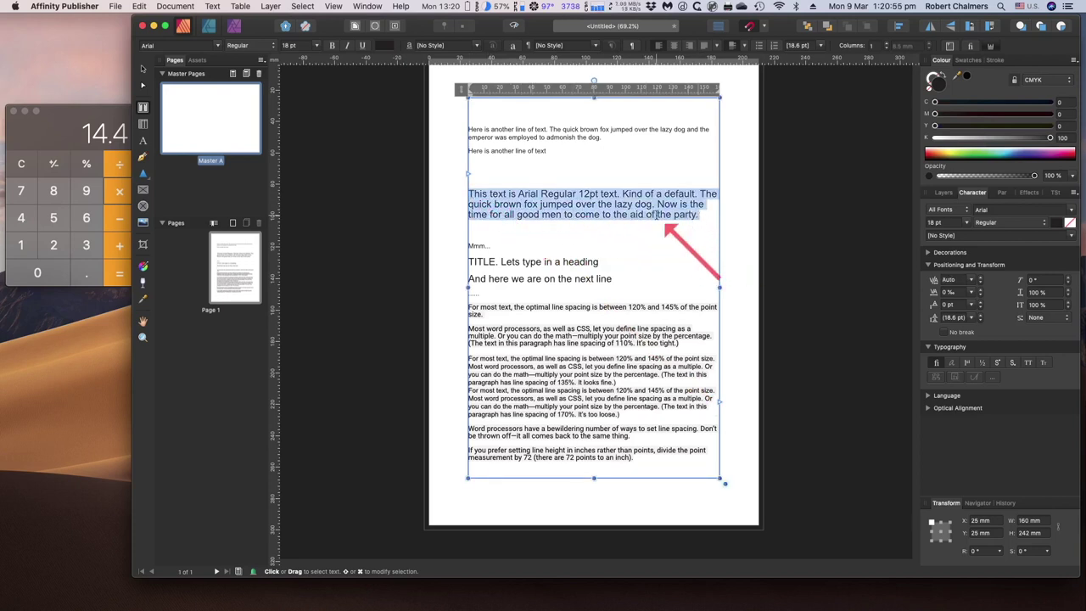
- Clear the calculator and compute 18 × 120% to get 21.6
click(22, 166)
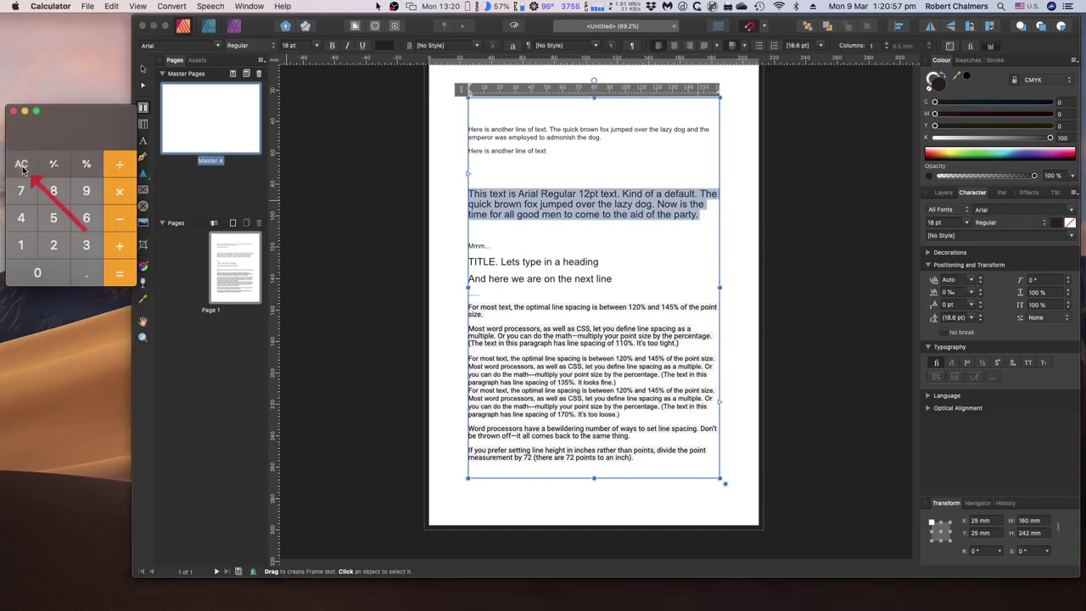
click(21, 245)
click(55, 194)
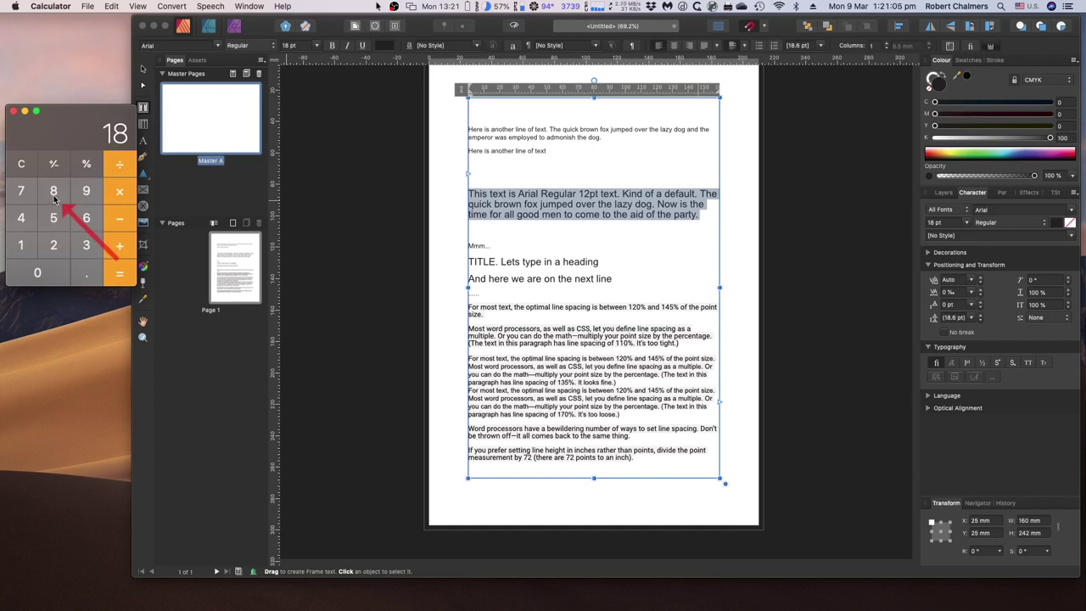
click(119, 192)
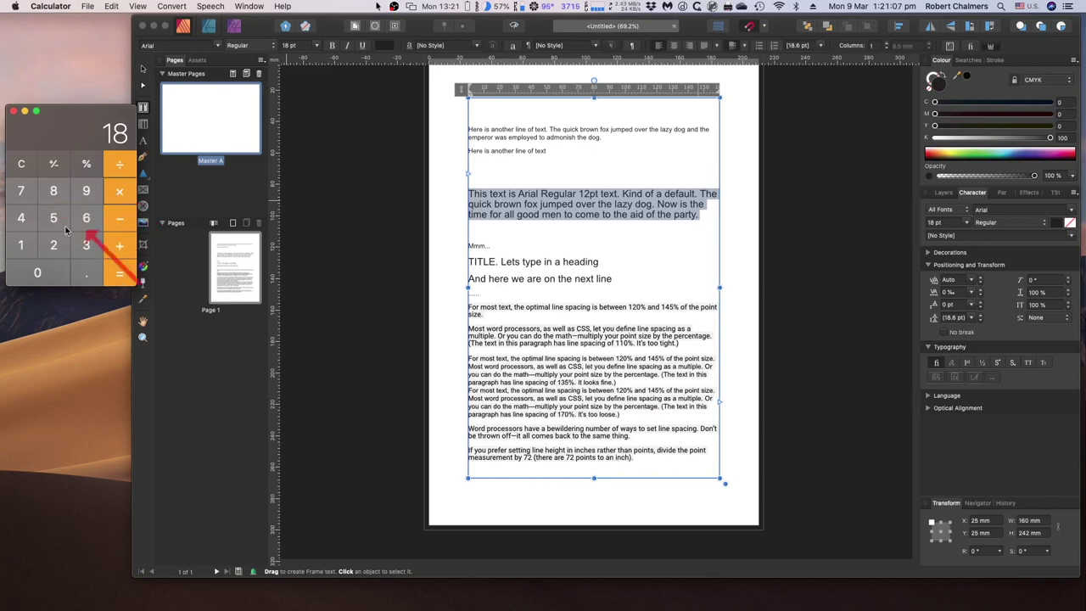
click(21, 245)
click(53, 246)
click(36, 270)
click(85, 164)
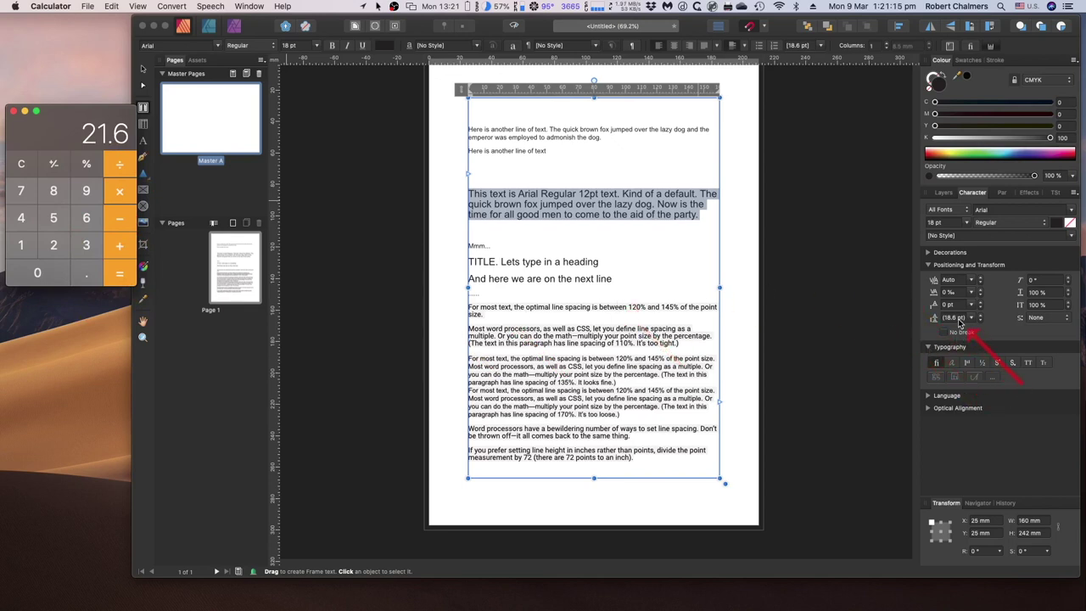
- Set the 18 pt Arial paragraph's leading to 21.6 pt
click(959, 319)
text(21)
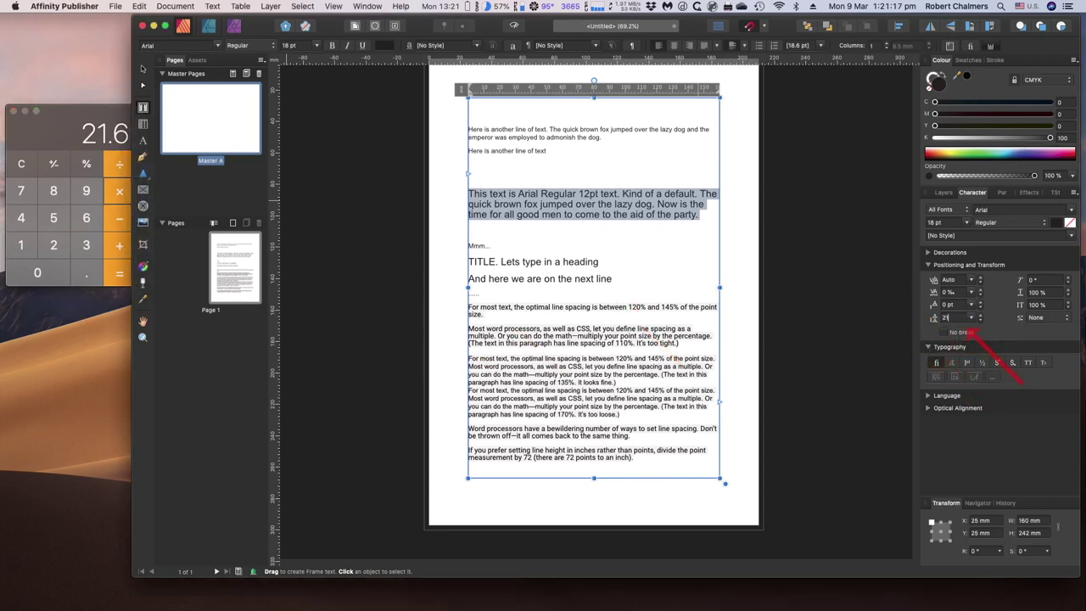
key(Return)
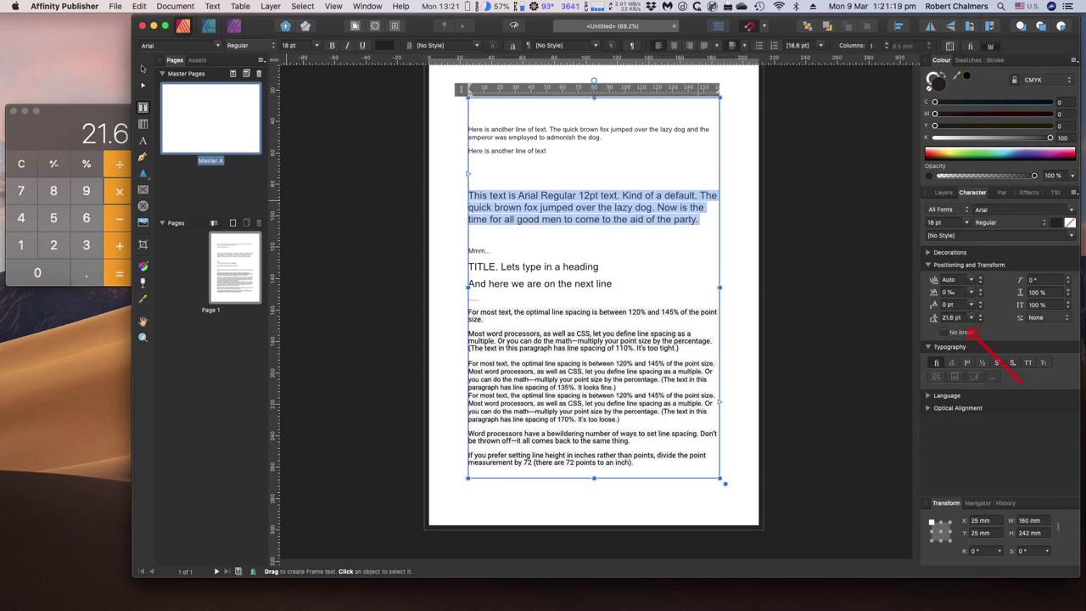
click(651, 209)
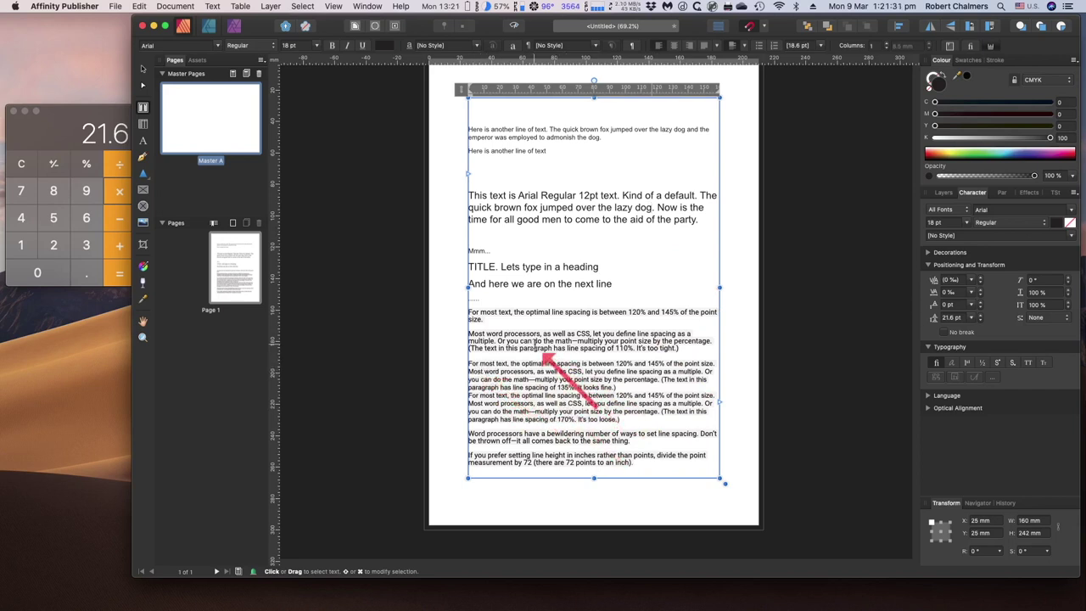
scroll(615, 341, down, 3)
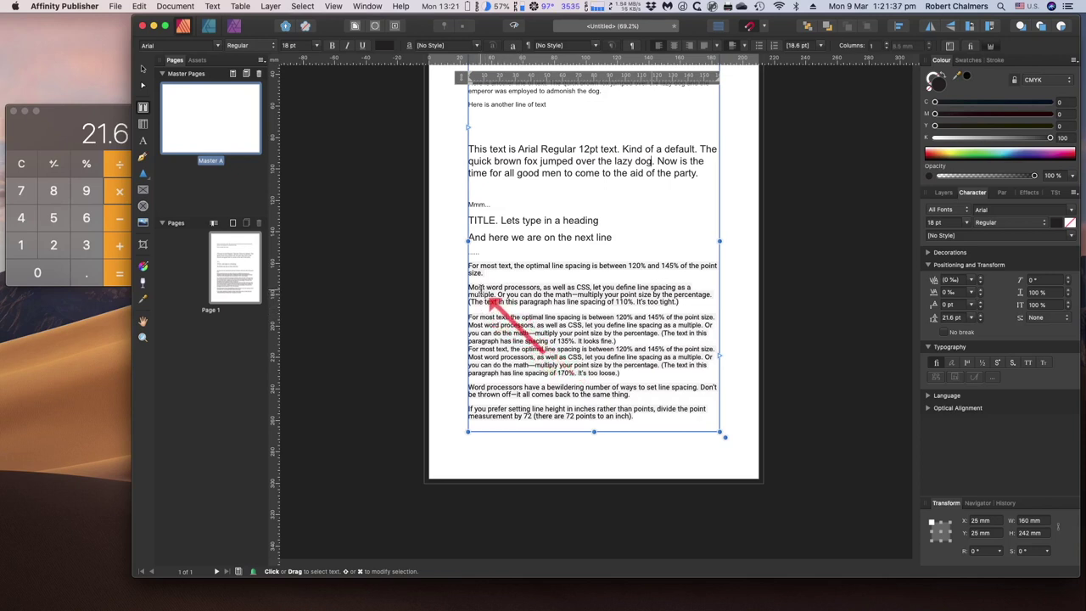
- Delete the 110% line-spacing example paragraph and clear the calculator to 0
drag(468, 267, 691, 310)
click(609, 273)
key(BackSpace)
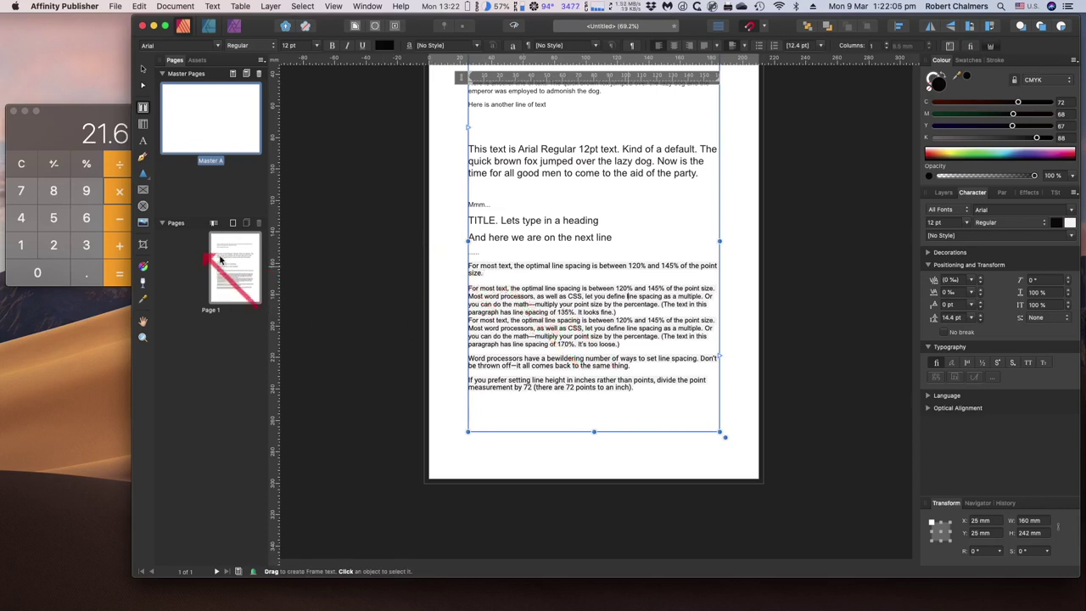
click(20, 164)
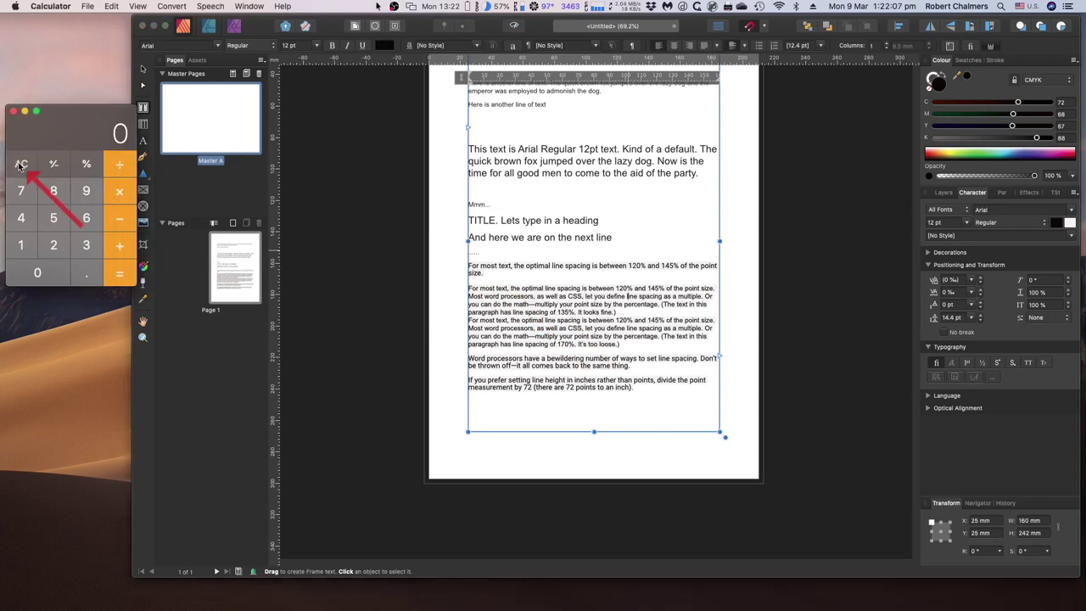
- Compute 12 × 1.45 in Calculator to get 17.4, then return to the publication
click(22, 246)
click(52, 248)
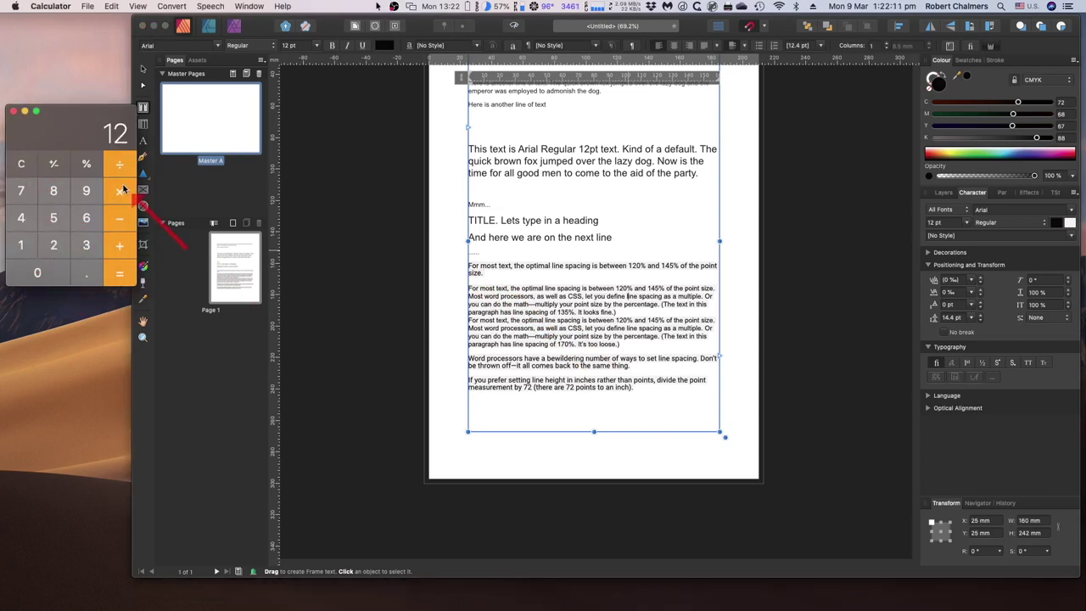
click(17, 246)
click(85, 273)
click(22, 218)
click(51, 218)
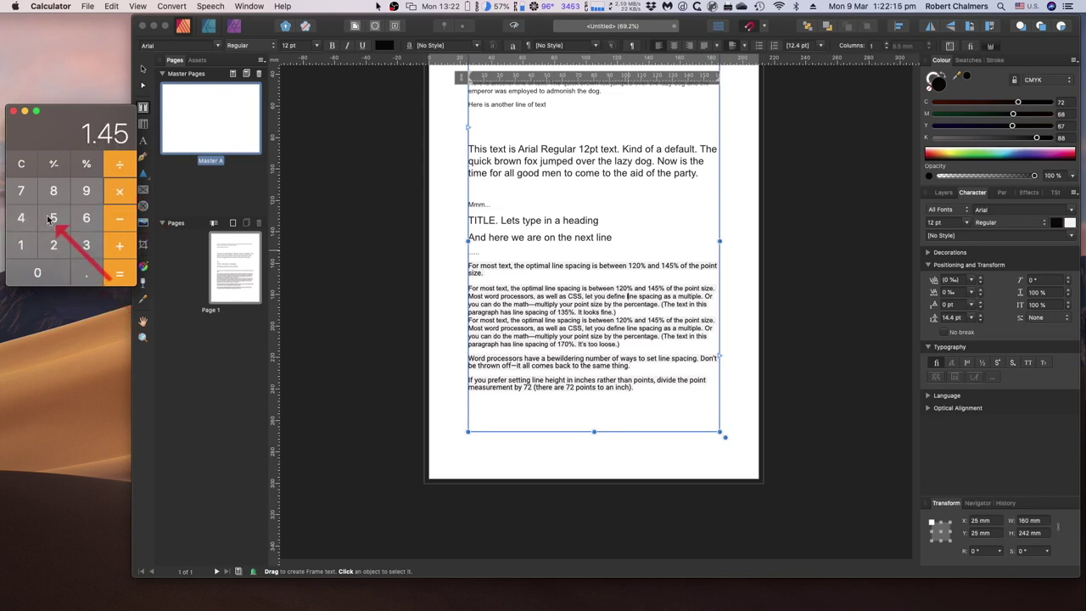
click(123, 197)
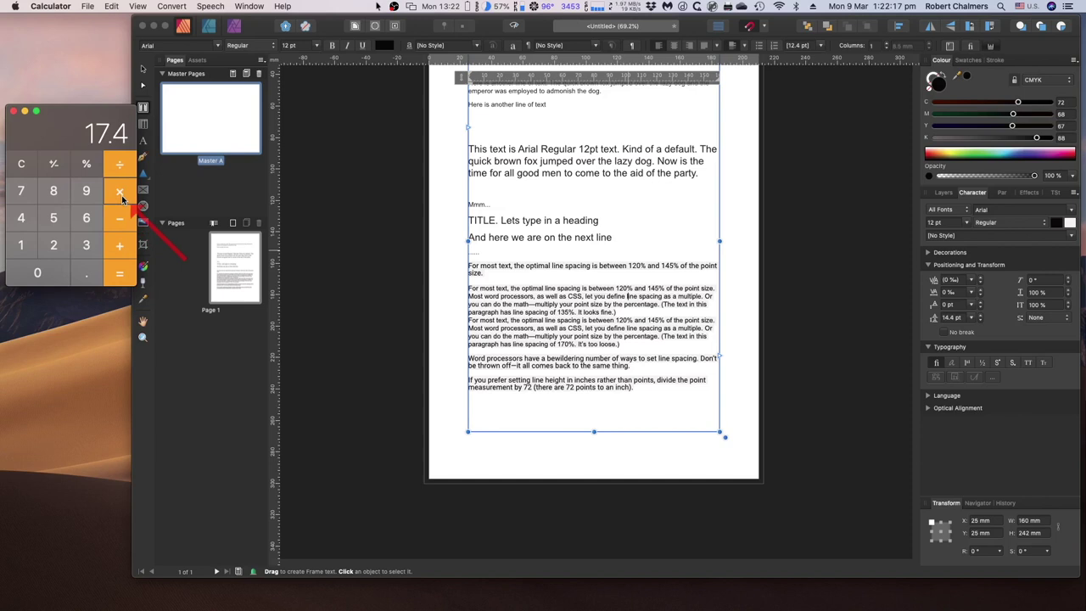
click(544, 316)
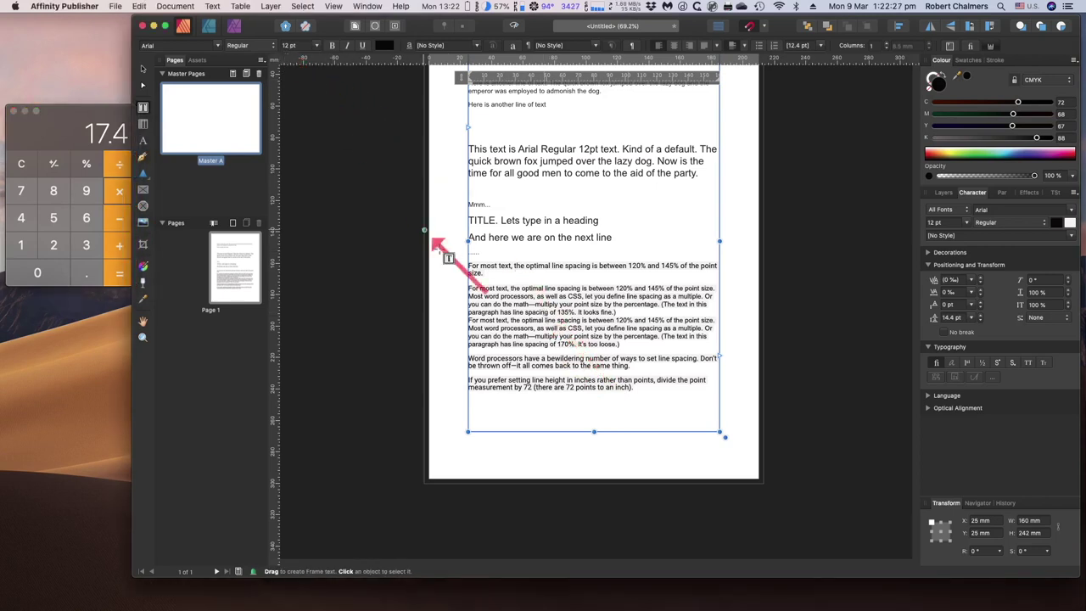
- Give both remaining line-spacing example paragraphs 17.4 pt leading
drag(469, 290, 632, 345)
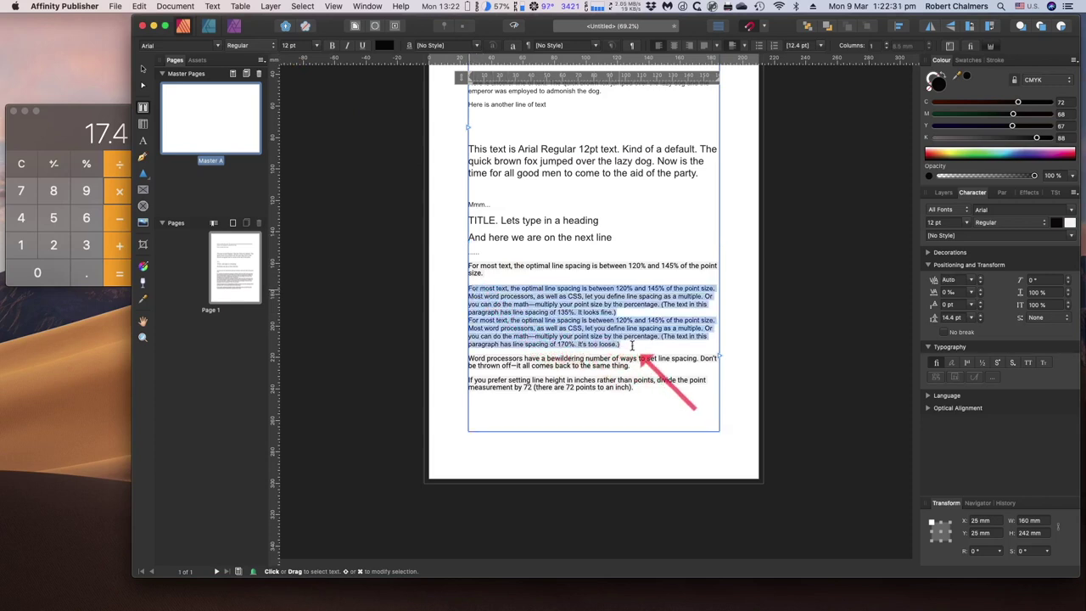
click(947, 318)
text(17.4)
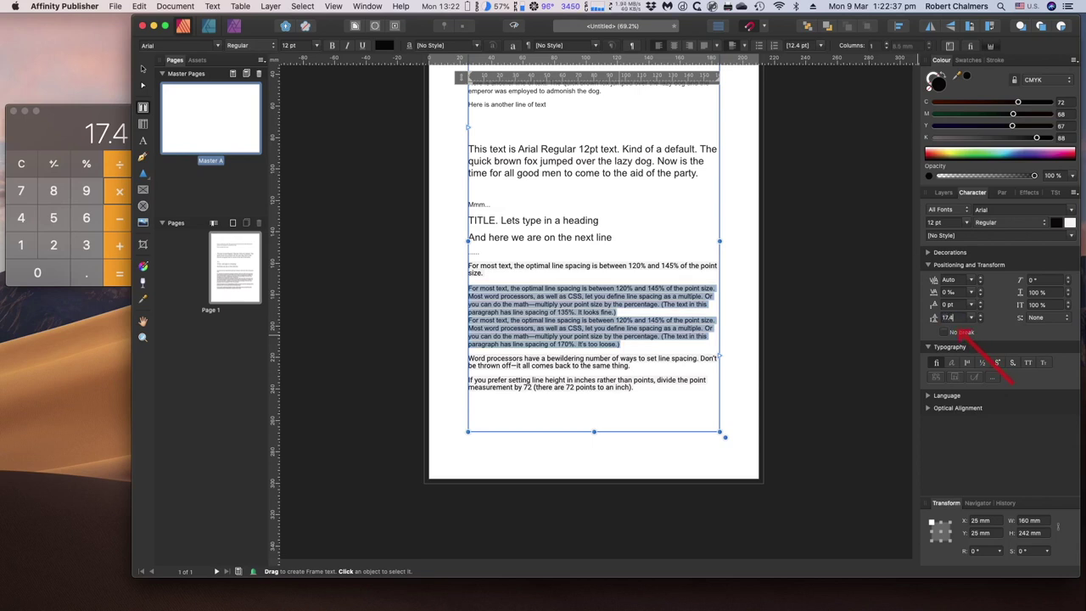
key(Return)
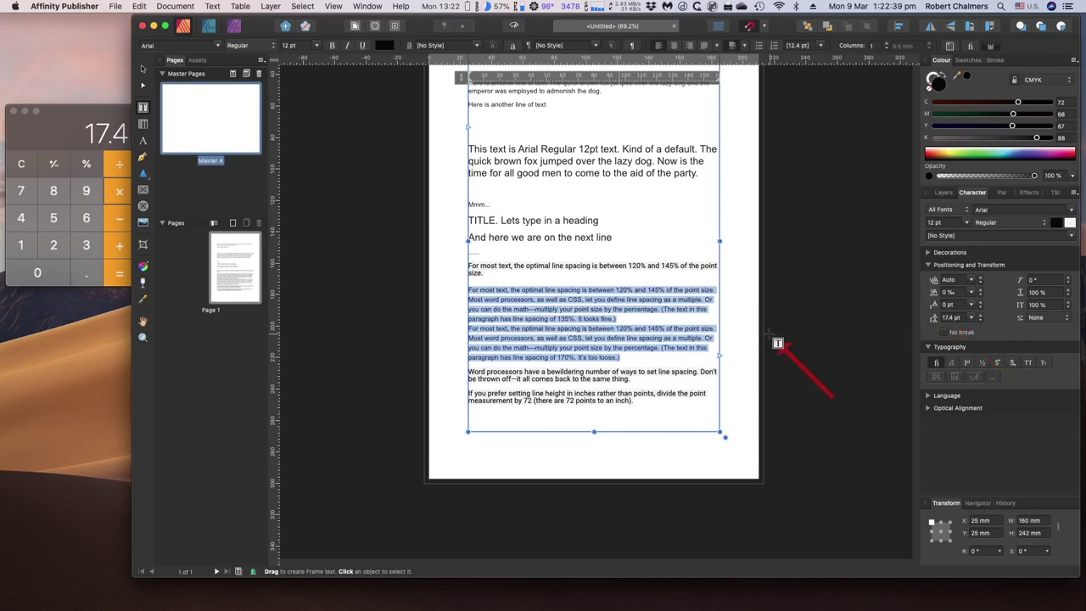
click(655, 329)
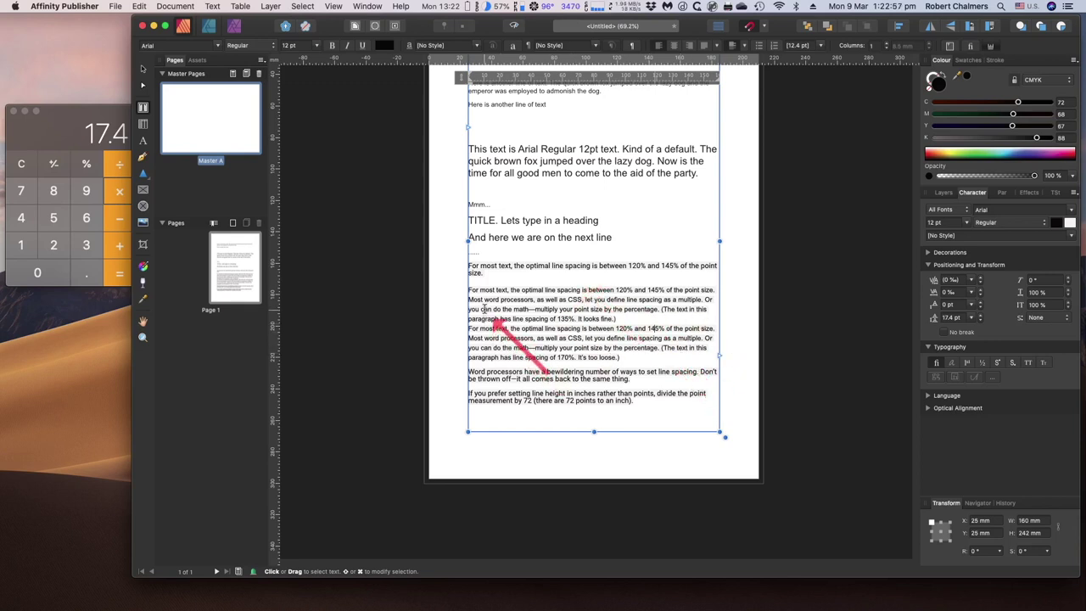
drag(484, 299, 533, 300)
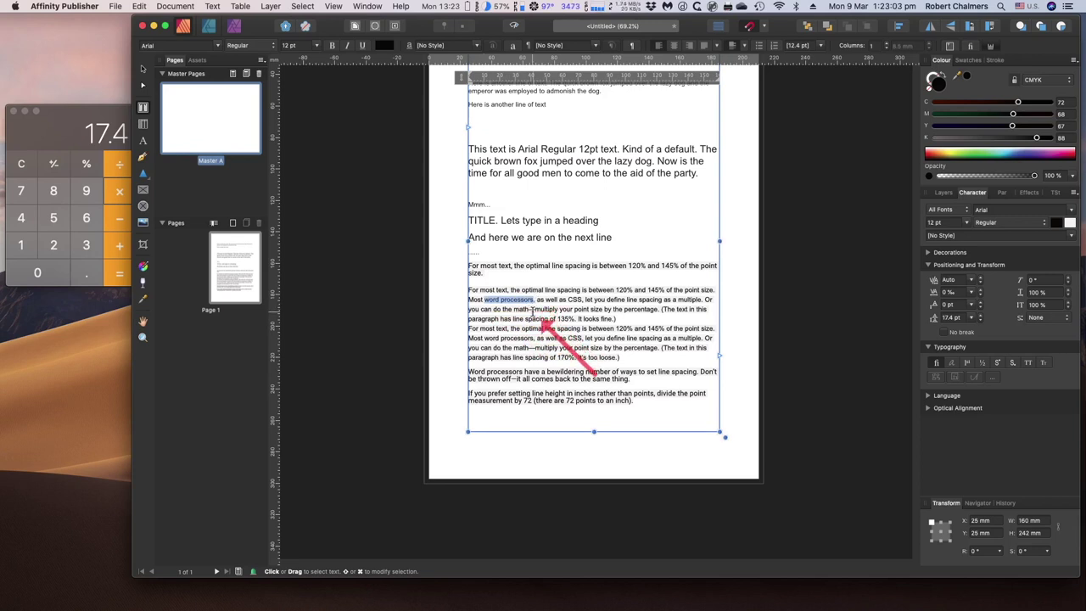
click(485, 302)
drag(485, 305, 529, 309)
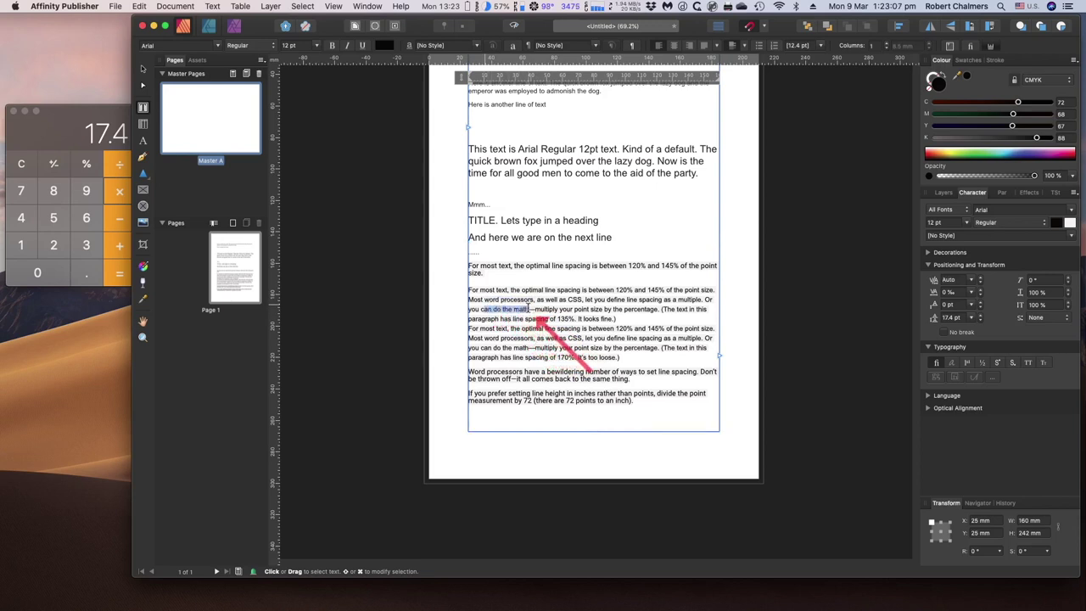
click(530, 309)
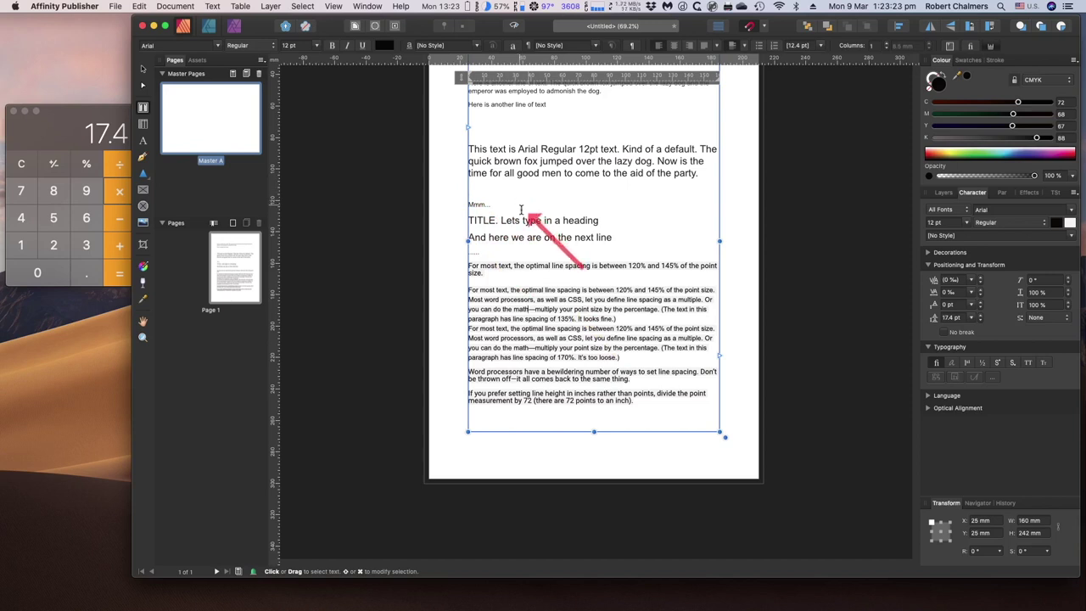
drag(469, 291, 679, 363)
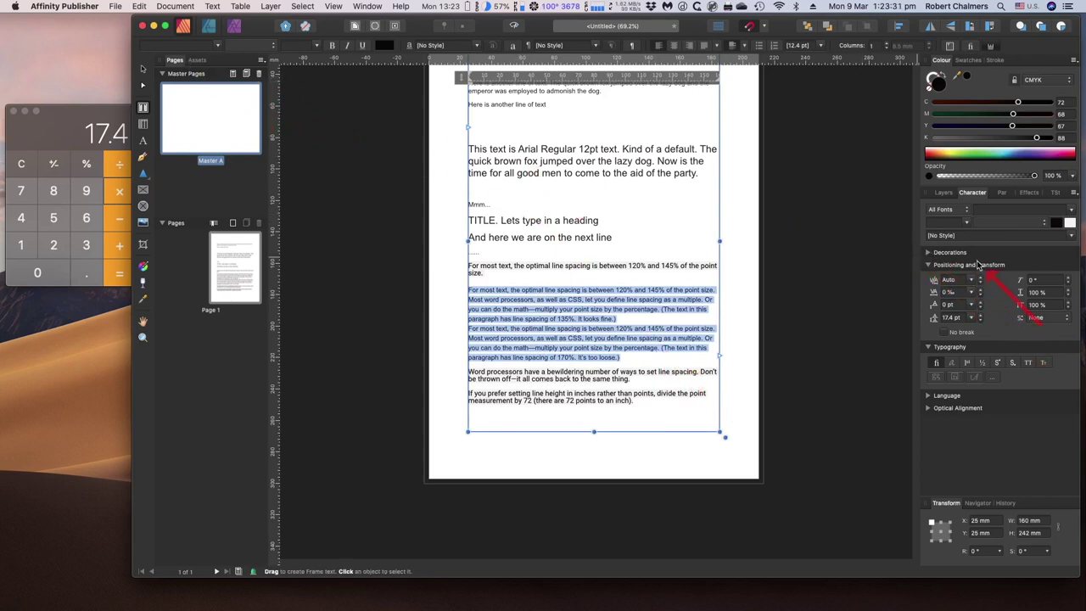
click(598, 303)
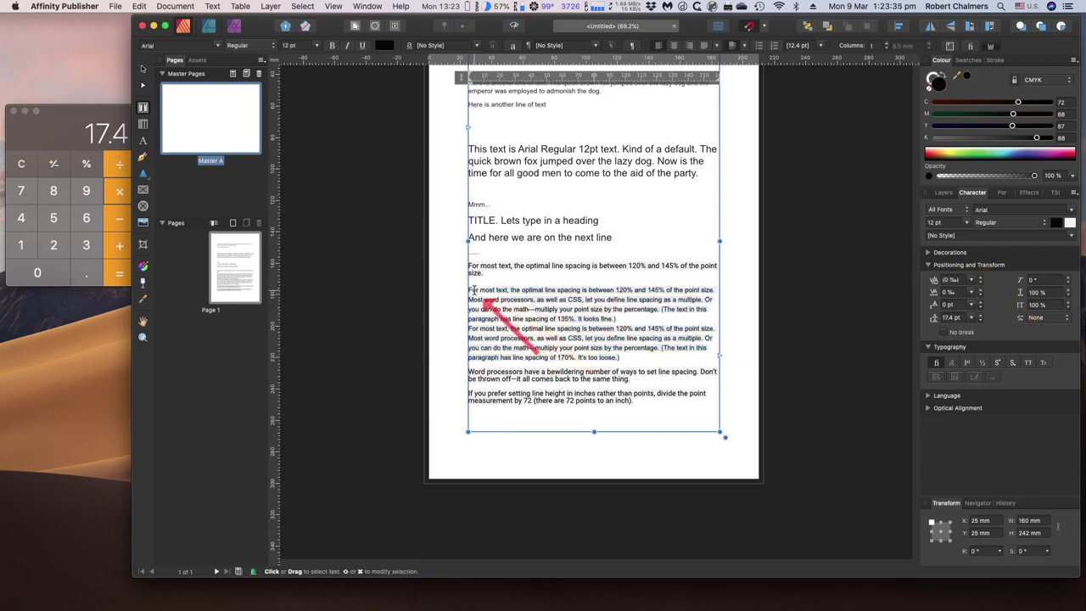
drag(469, 290, 632, 319)
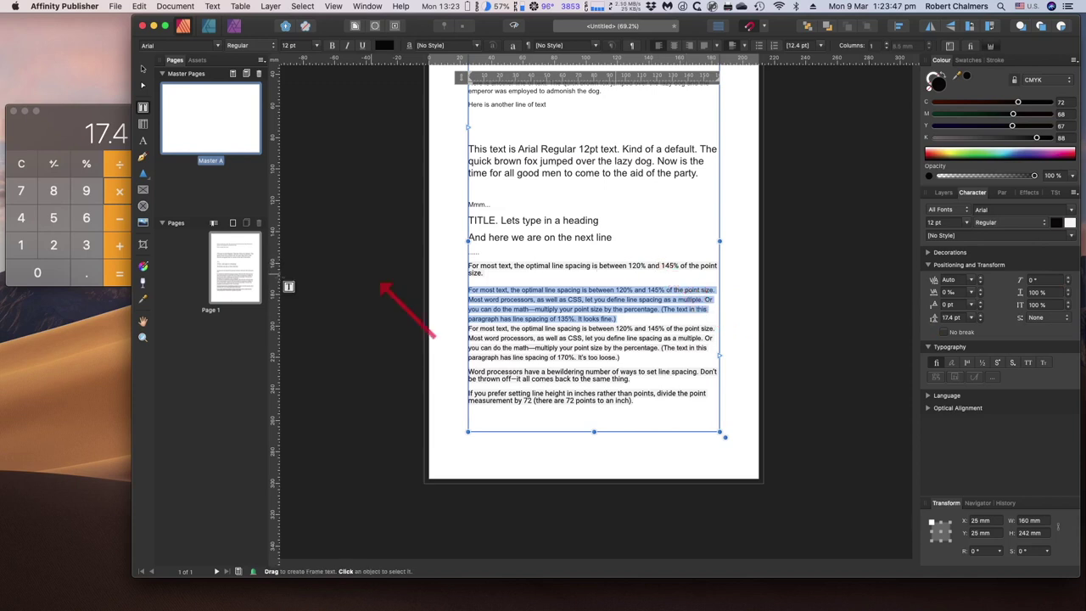
- Clear Calculator and compute 12 × 2 = 24 for the paragraph's leading
click(26, 167)
click(24, 167)
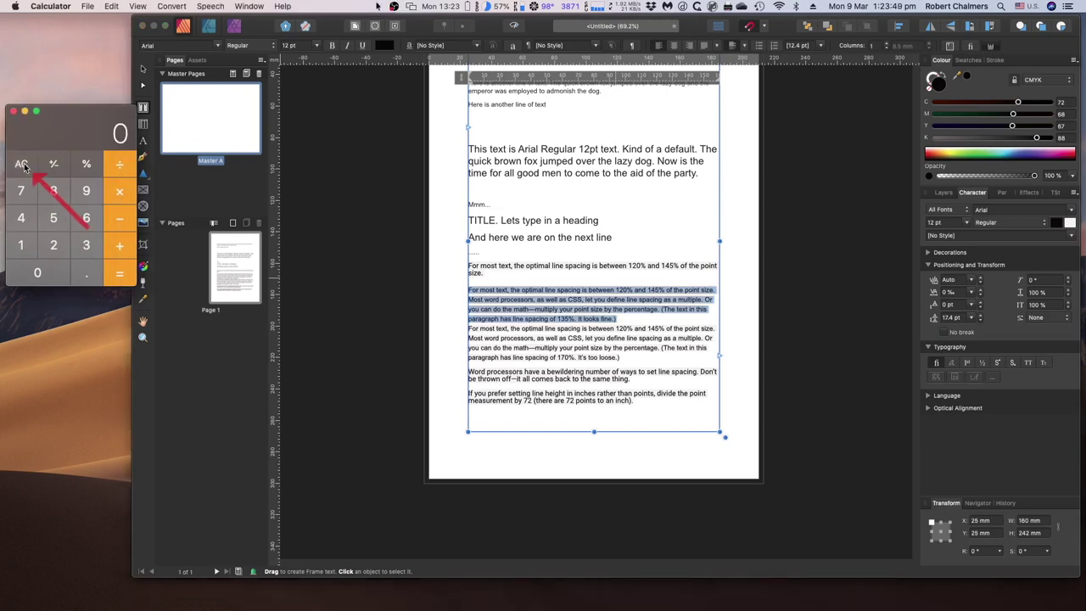
click(21, 245)
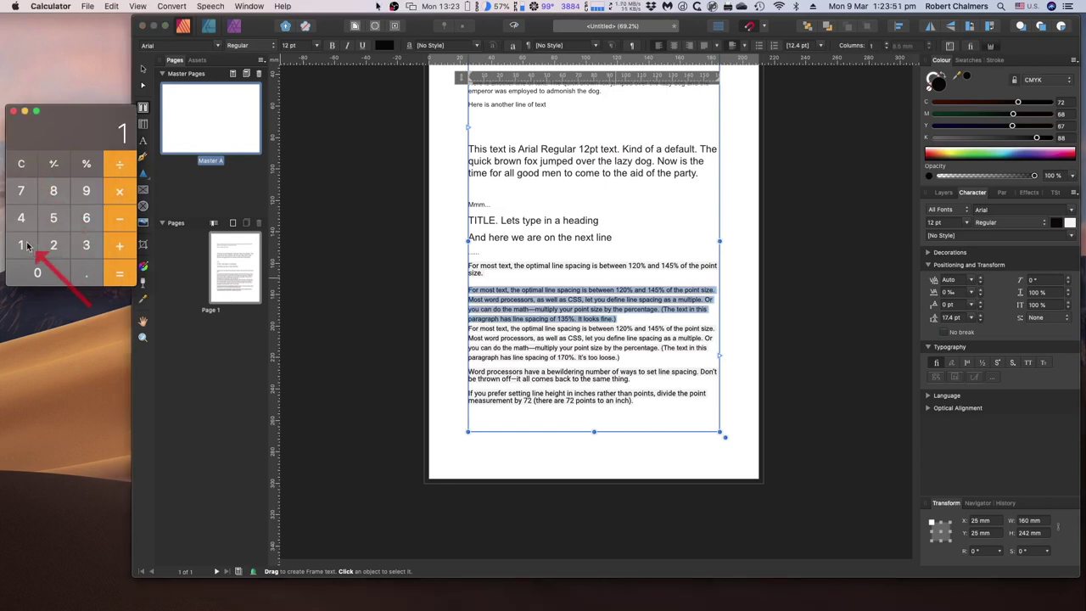
click(57, 247)
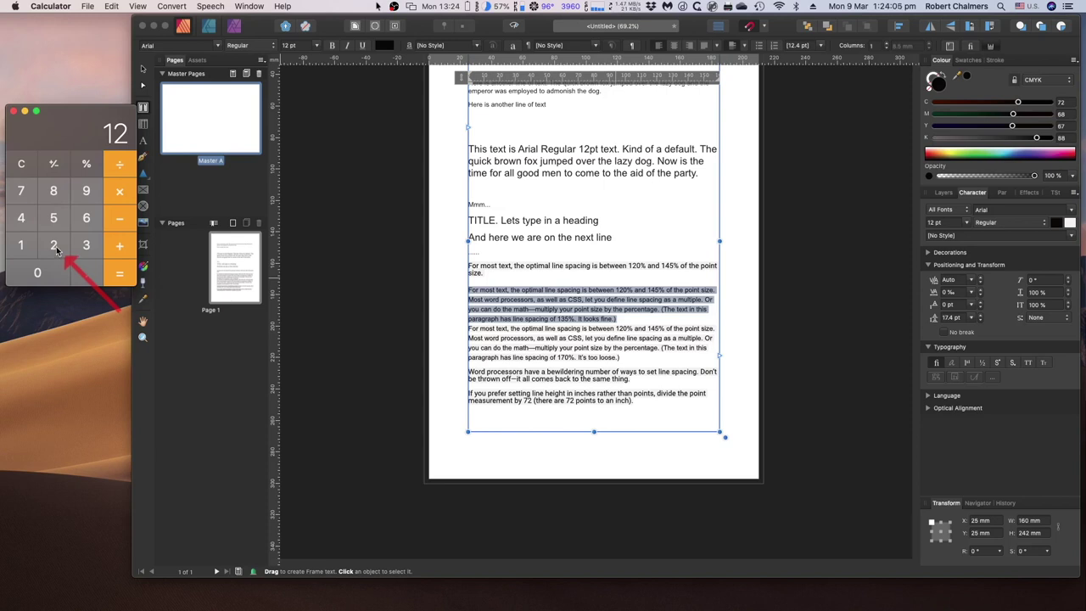
click(119, 191)
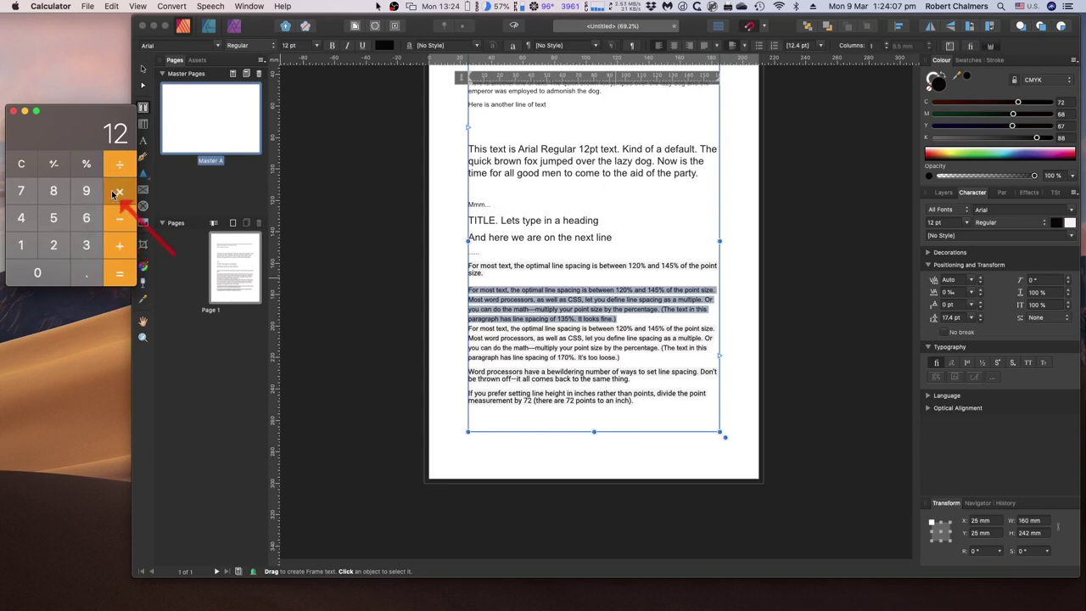
click(53, 245)
click(119, 273)
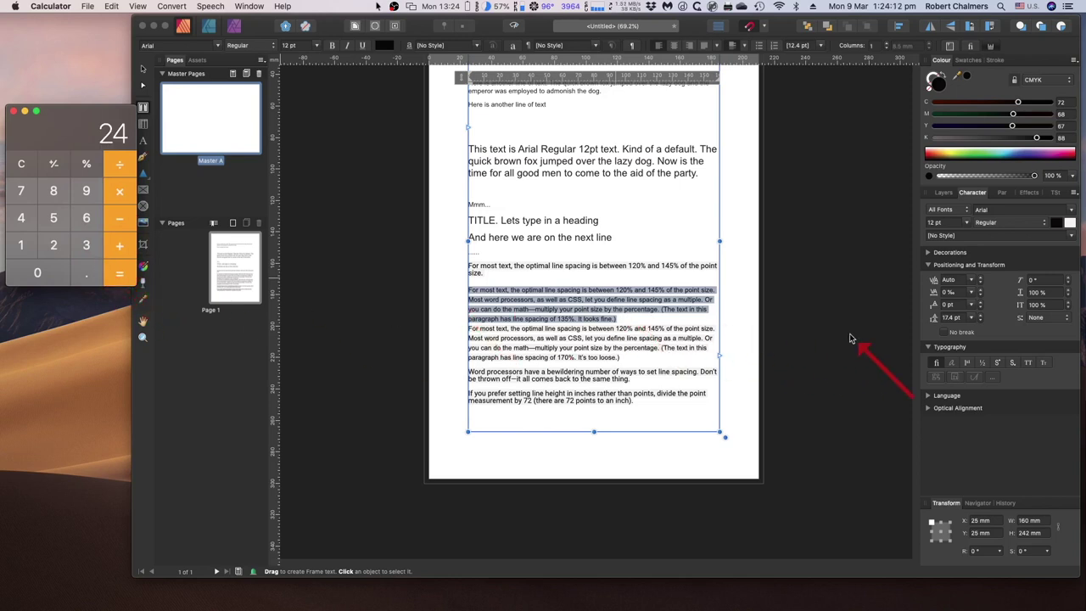
click(981, 315)
- Set the 135% example paragraph's leading to 24 pt and add blank lines after it
click(981, 320)
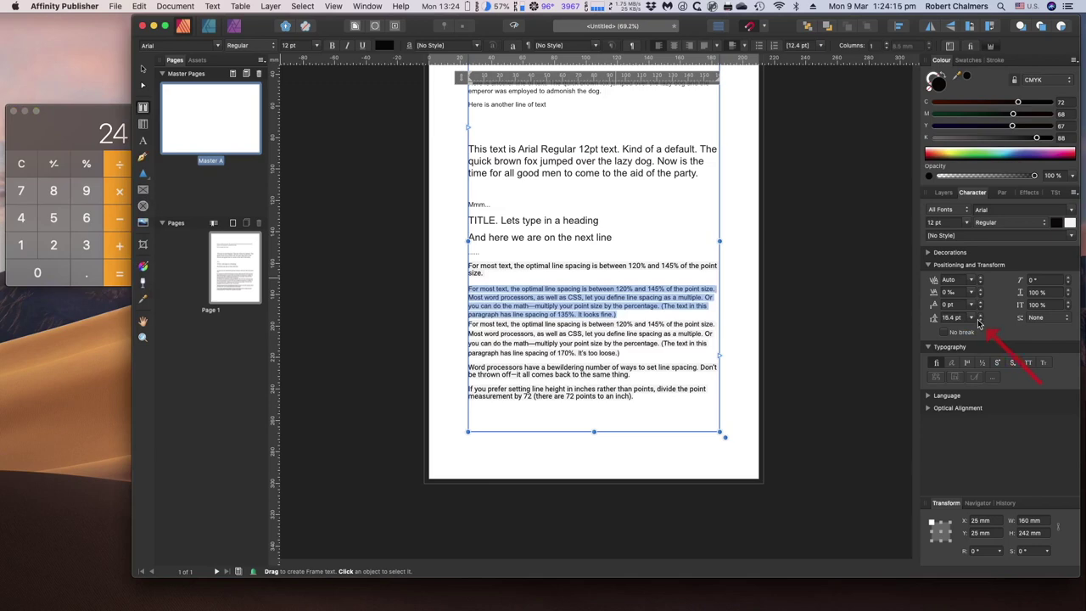
click(973, 319)
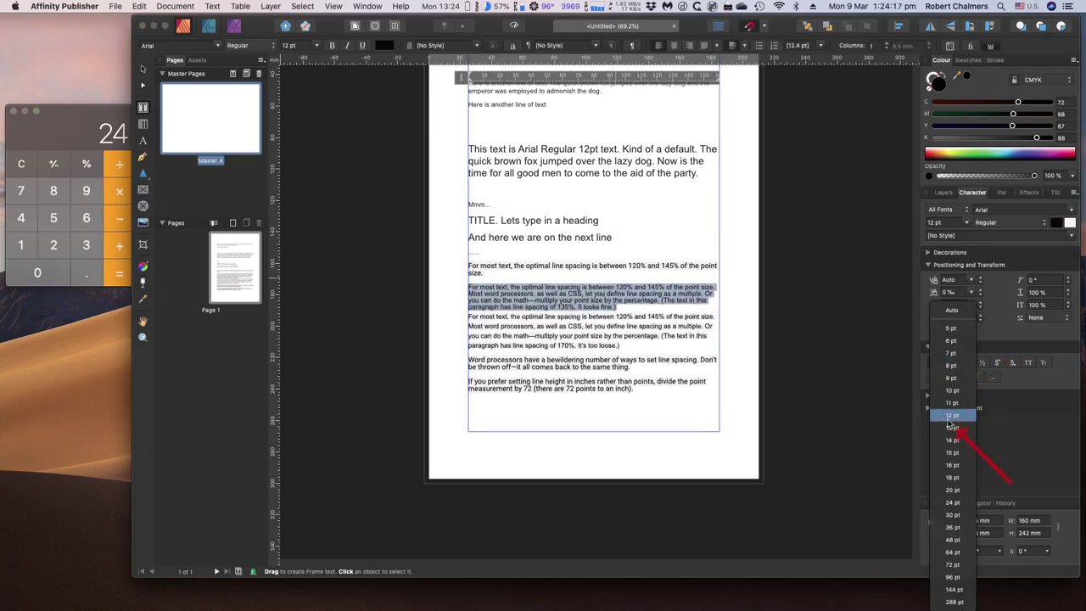
click(954, 503)
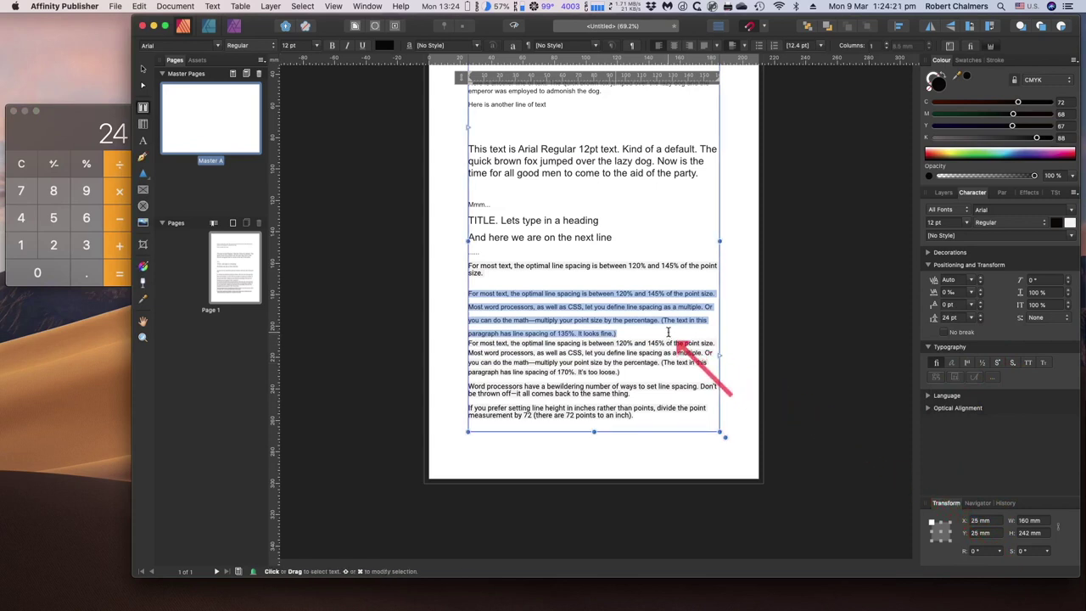
key(Return)
key(Return)
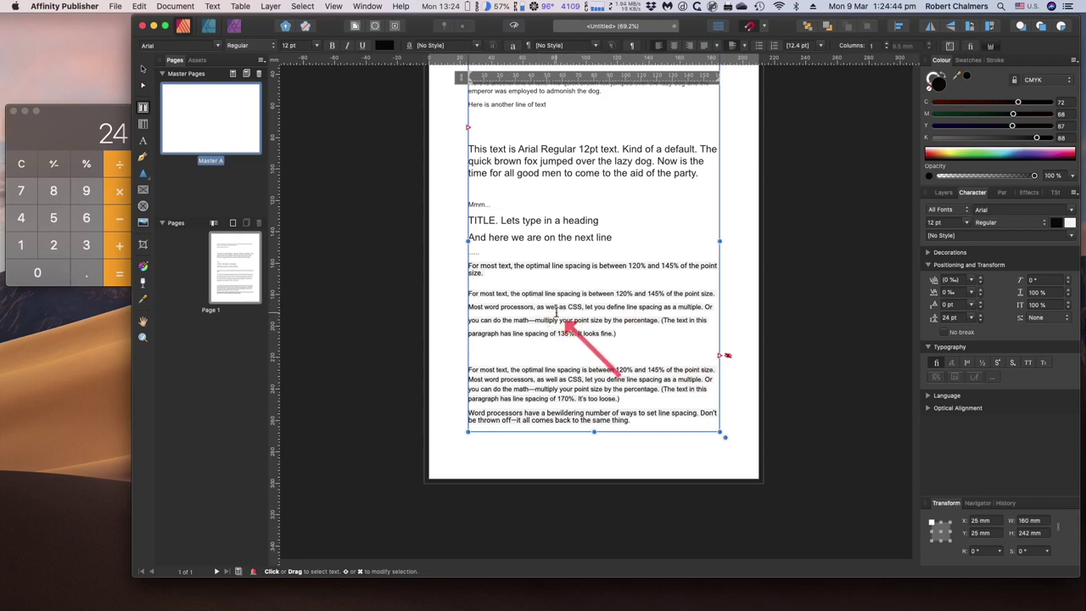
click(519, 150)
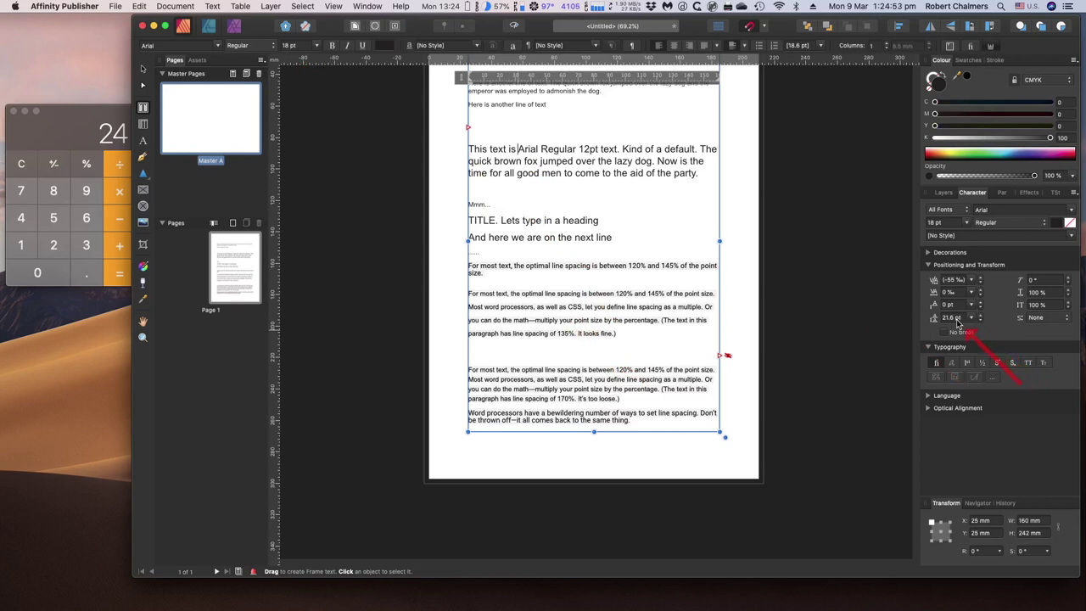
click(471, 149)
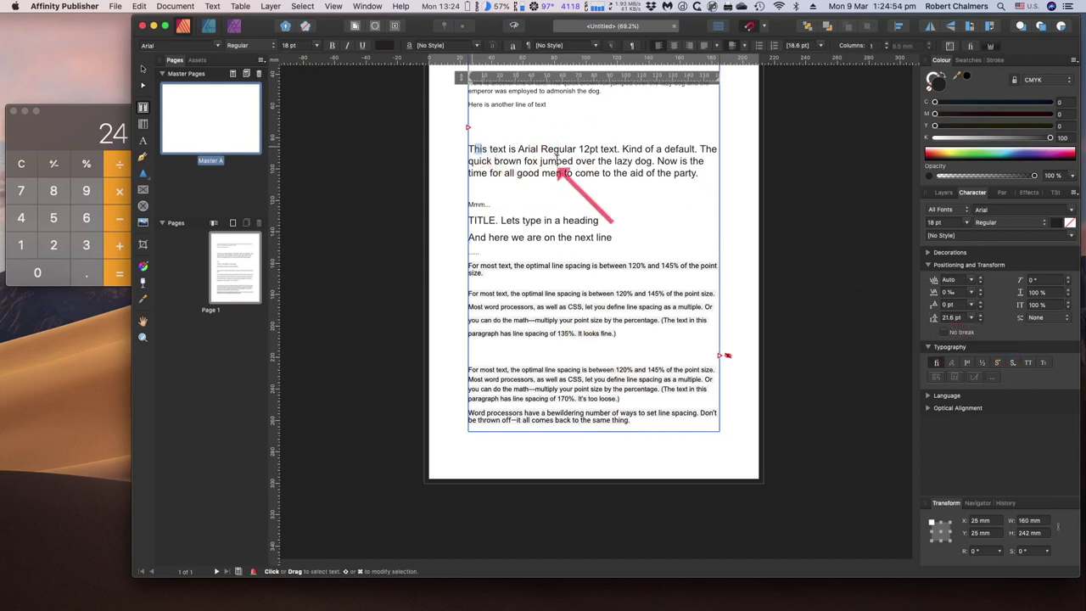
shift+click(604, 167)
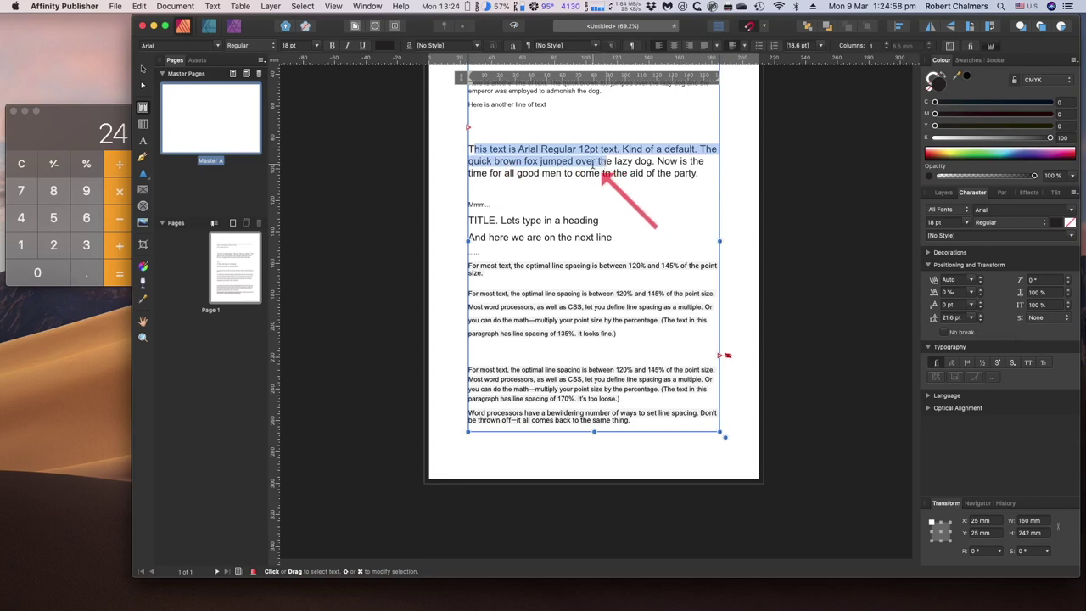
click(545, 121)
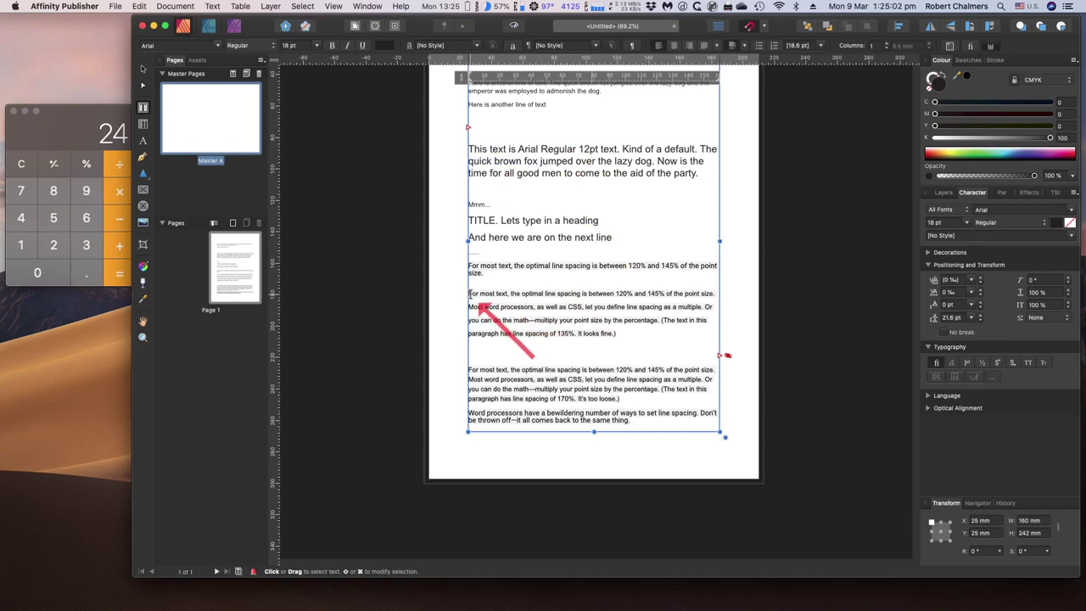
drag(470, 370, 628, 399)
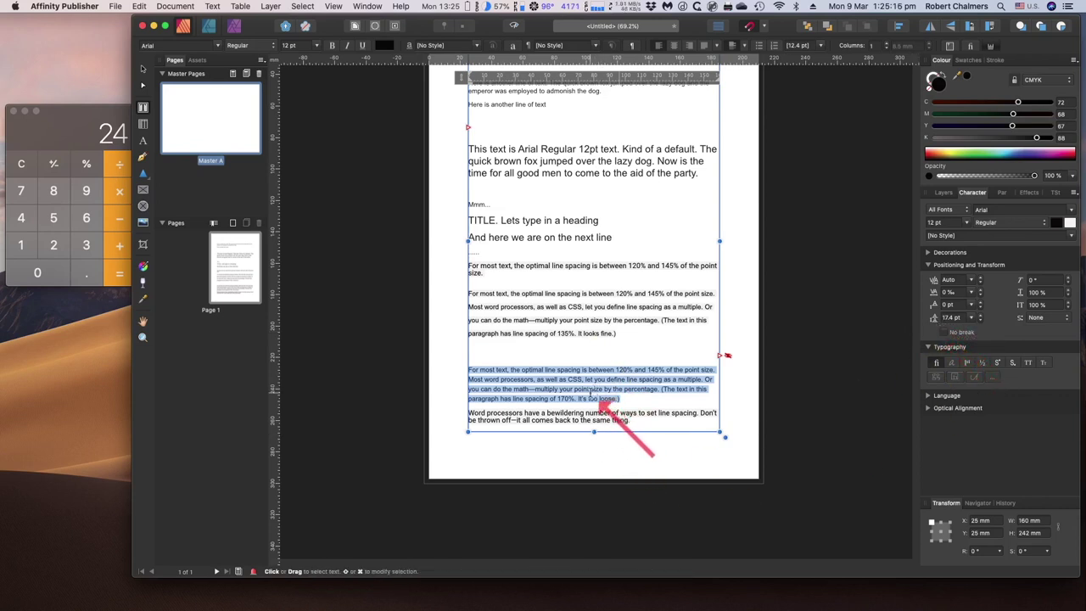
click(552, 278)
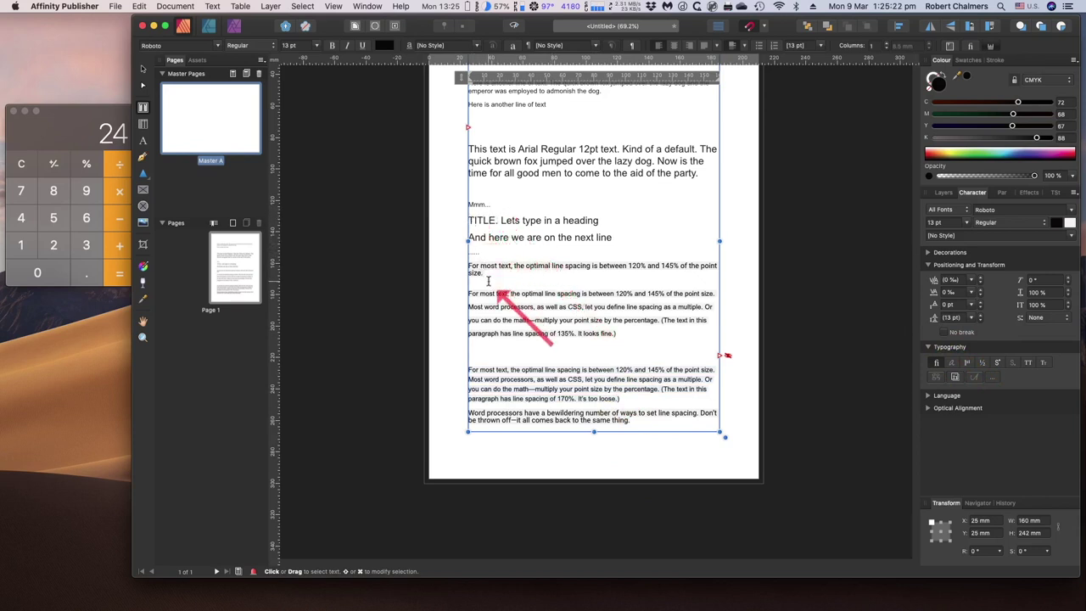
drag(467, 293, 624, 338)
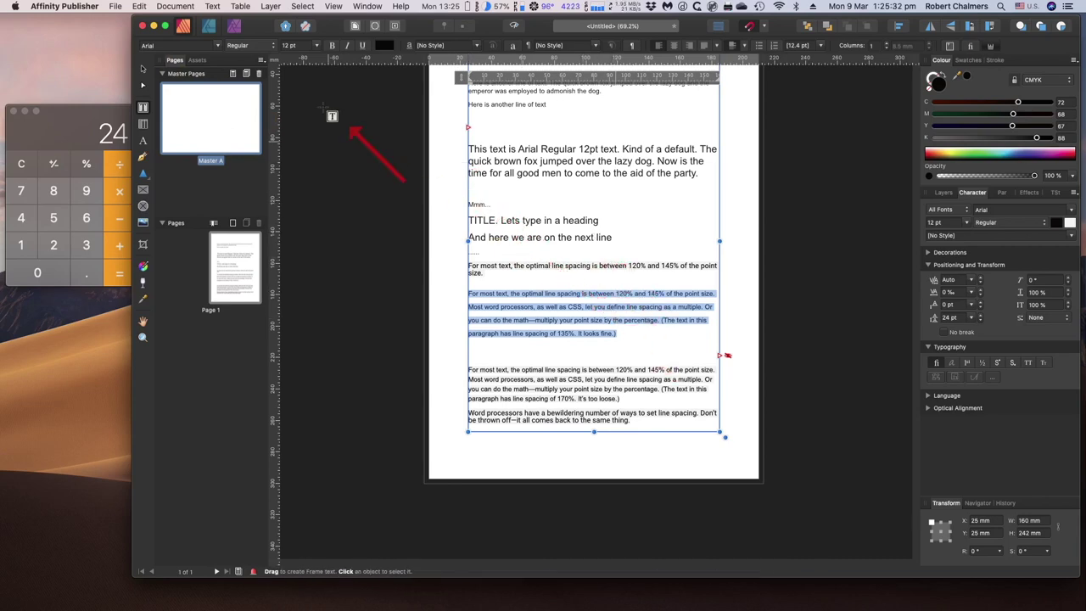
- Browse the font list and apply BlackPearl to the 135% example paragraph
click(175, 47)
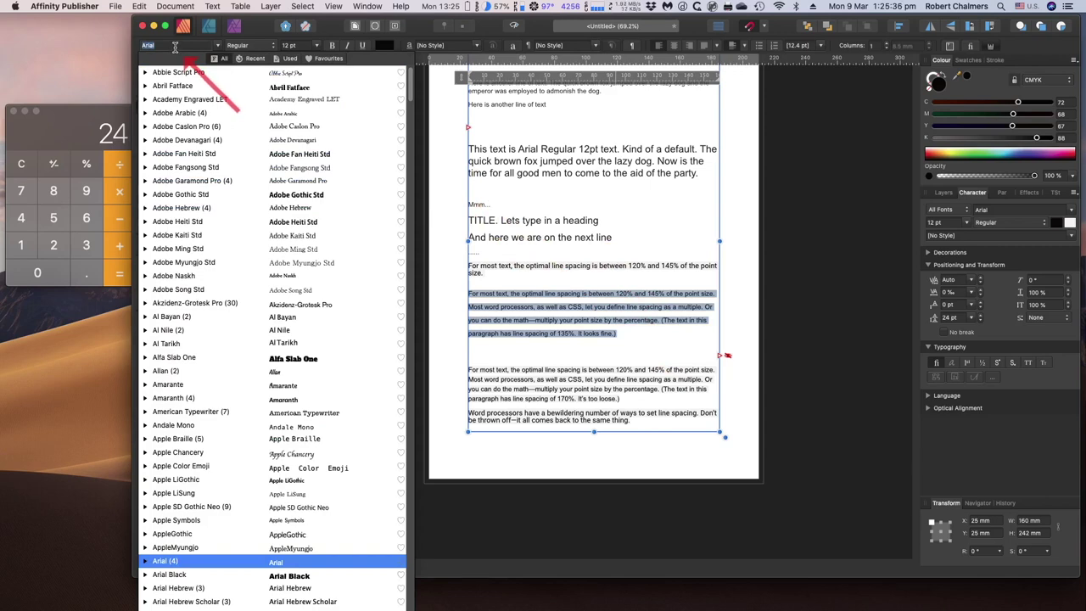
scroll(227, 303, down, 6)
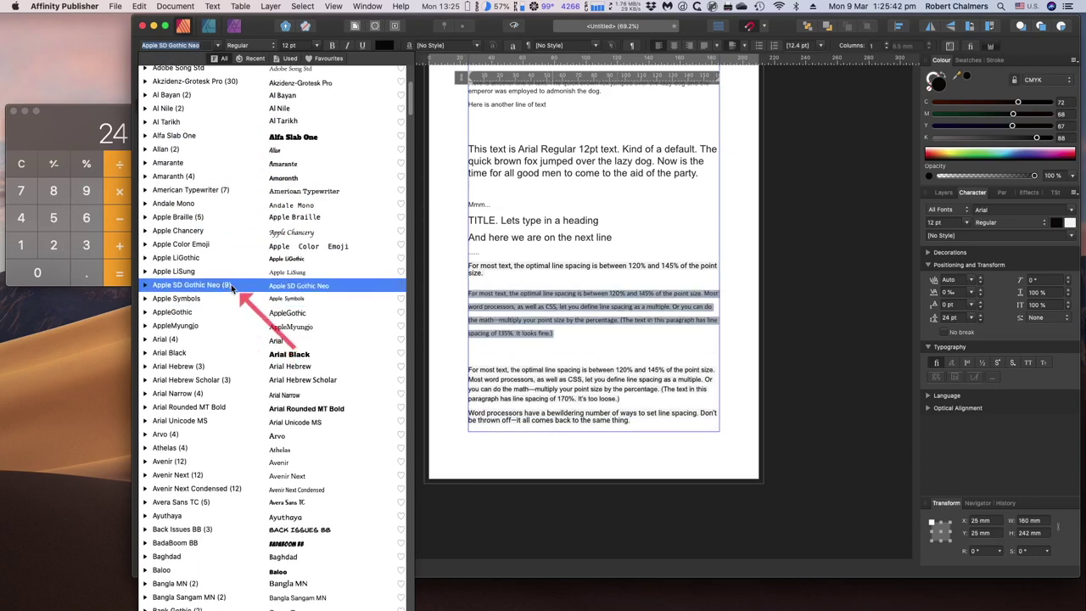
scroll(232, 292, down, 4)
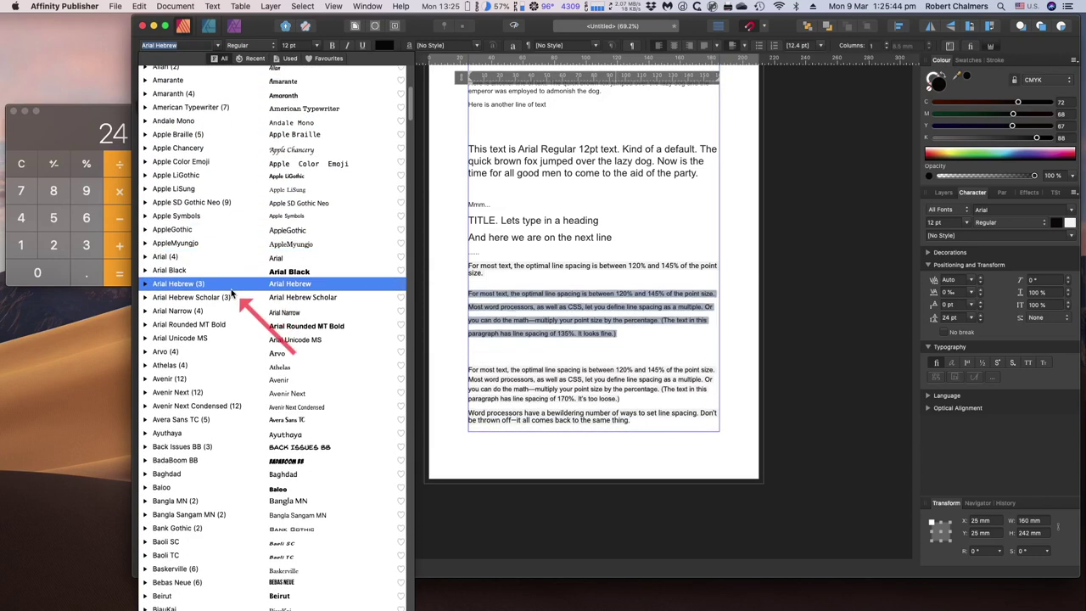
scroll(235, 294, down, 4)
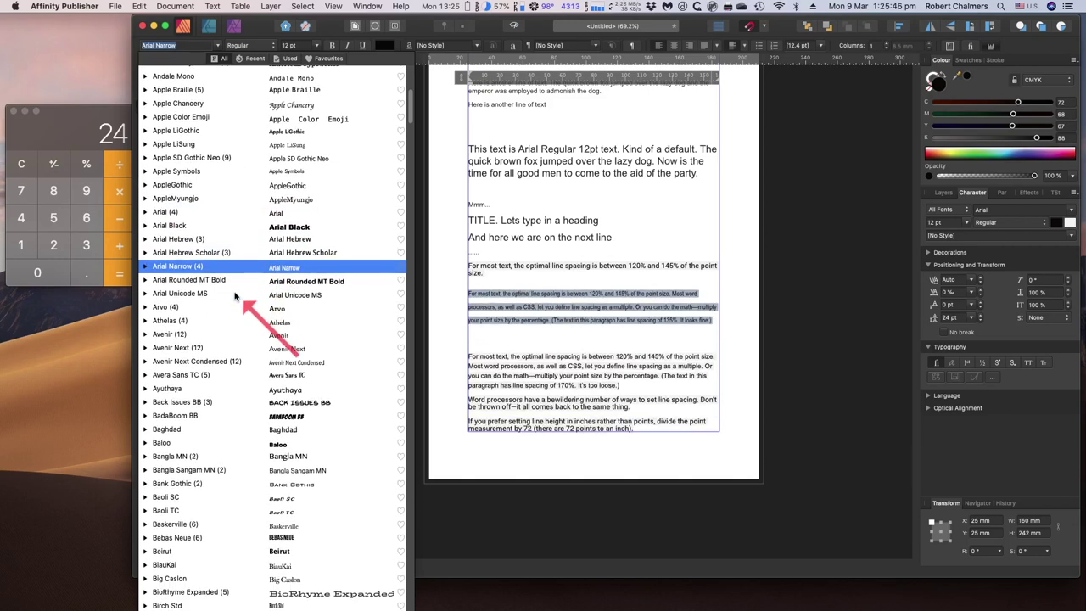
scroll(235, 295, down, 1)
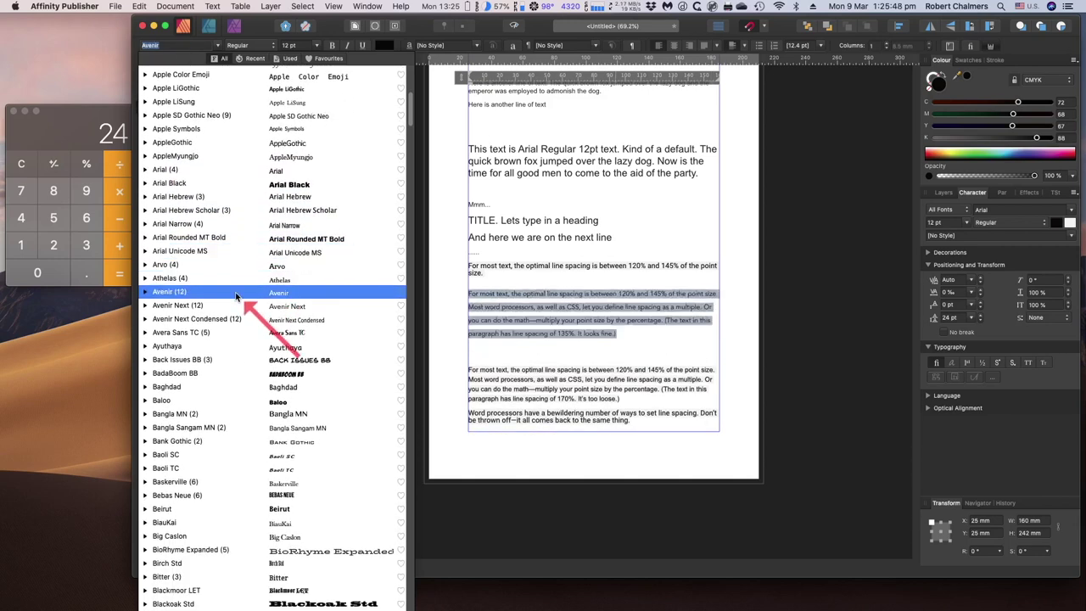
scroll(235, 294, down, 2)
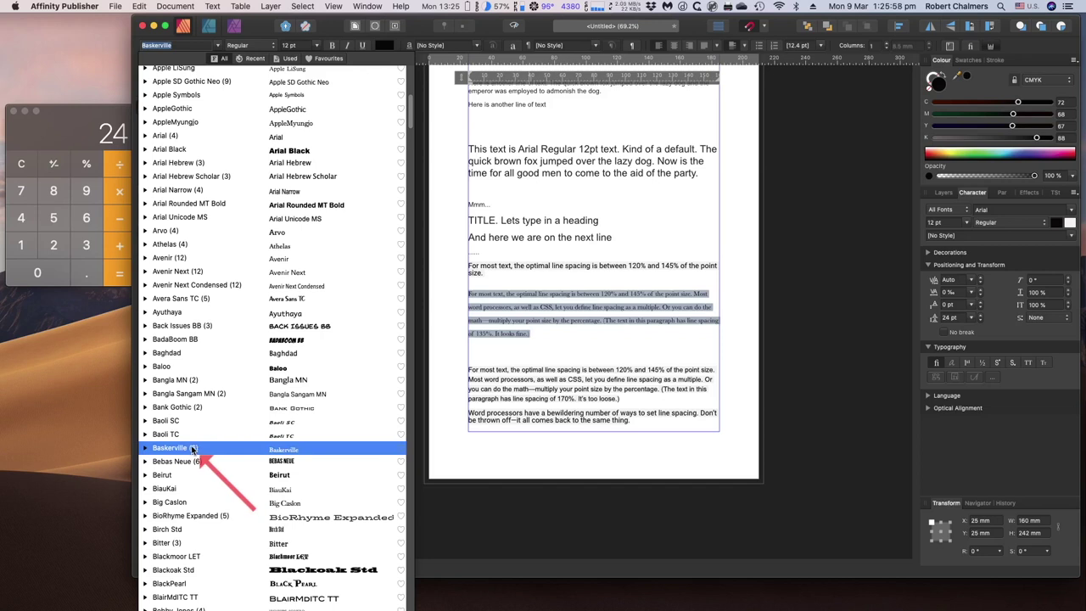
scroll(193, 450, up, 3)
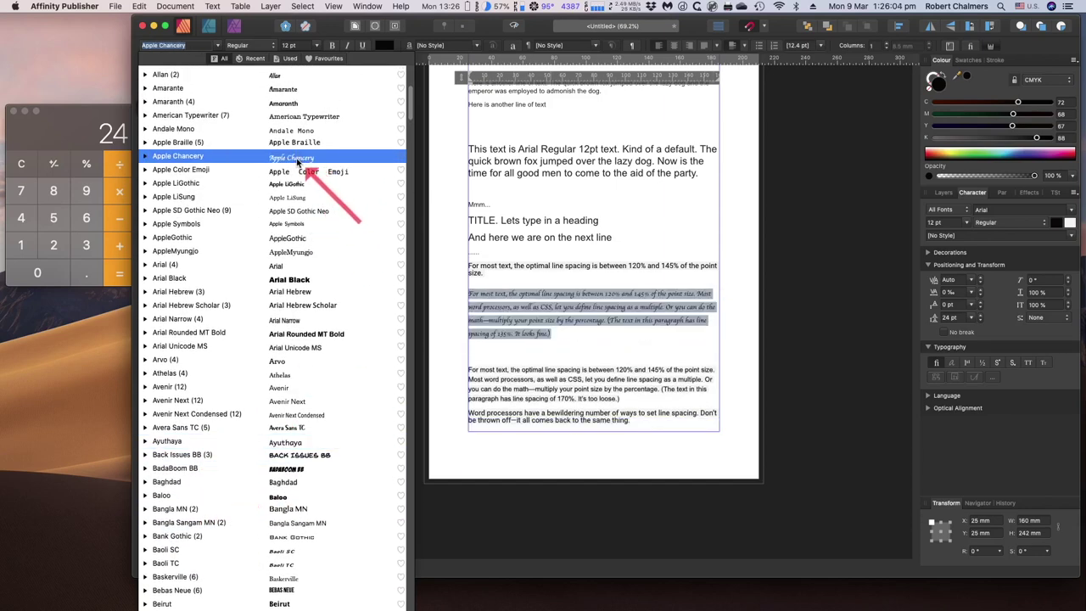
scroll(296, 160, up, 2)
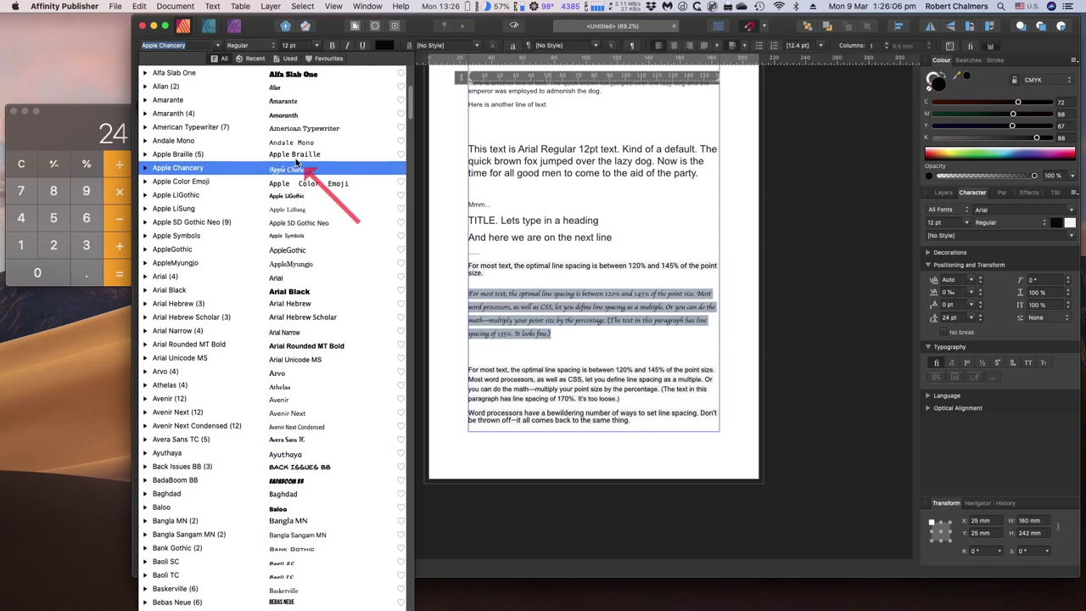
scroll(296, 160, up, 2)
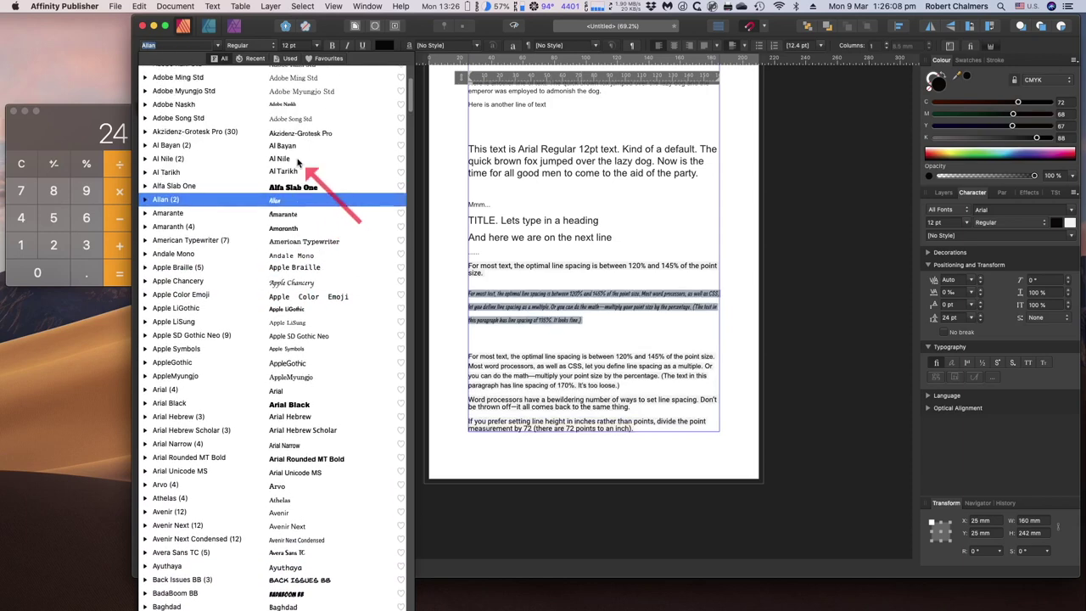
scroll(297, 161, up, 3)
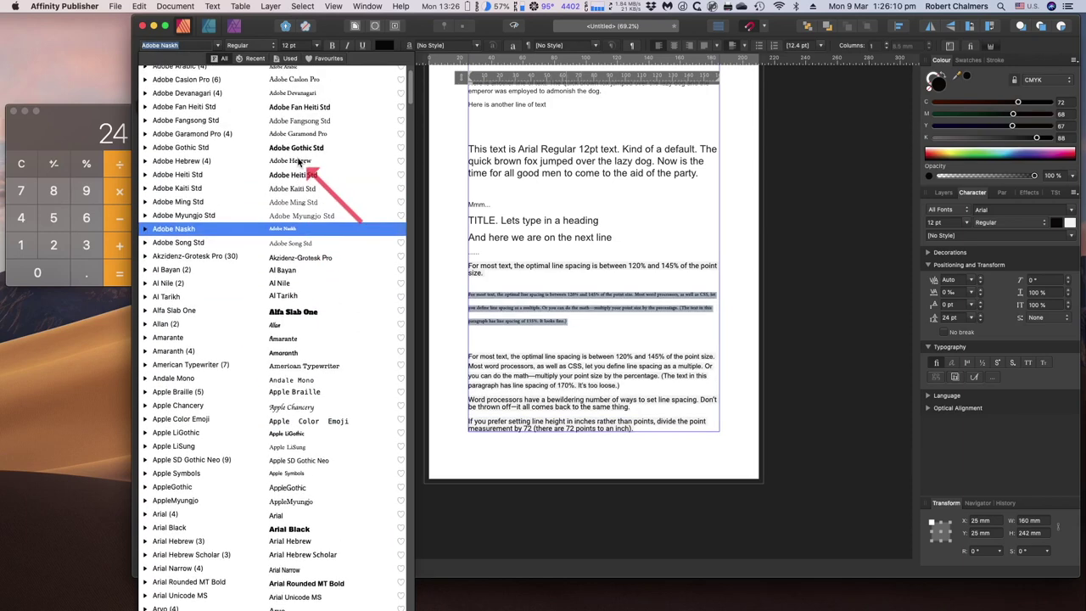
scroll(282, 268, down, 10)
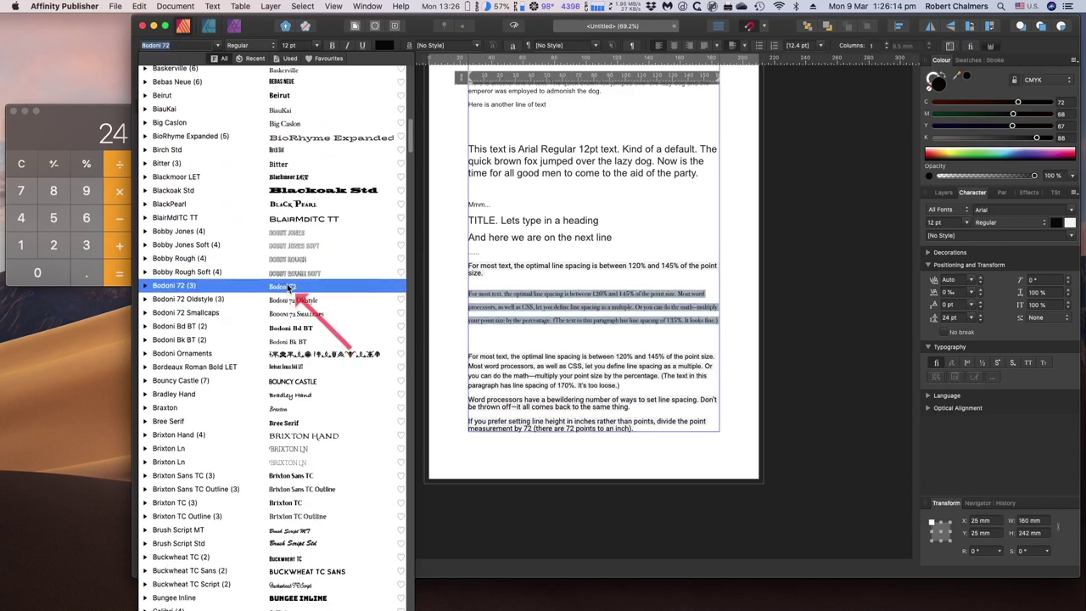
key(Up)
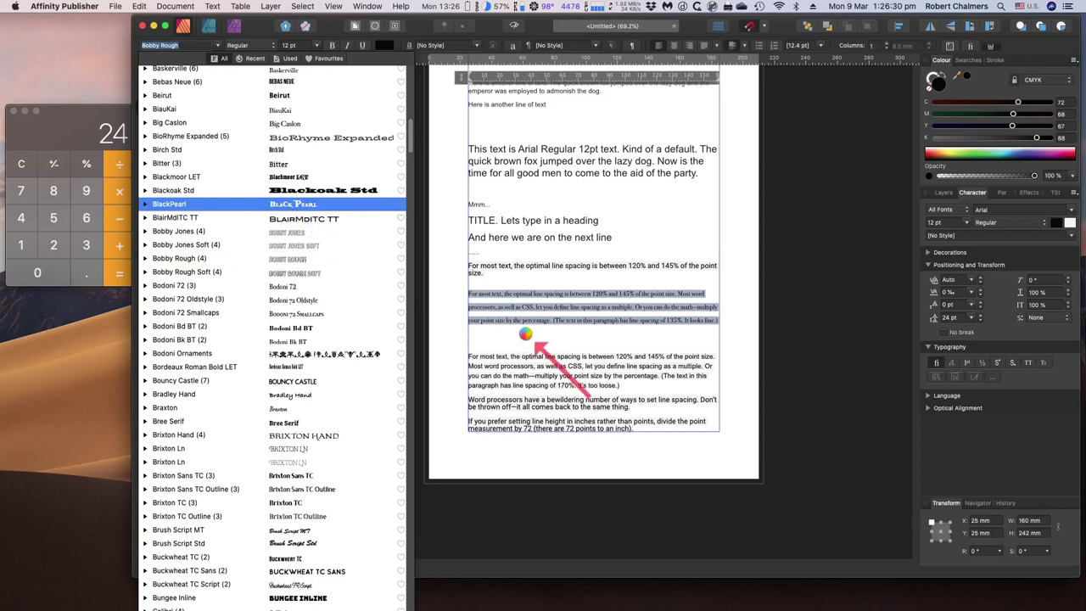
click(355, 205)
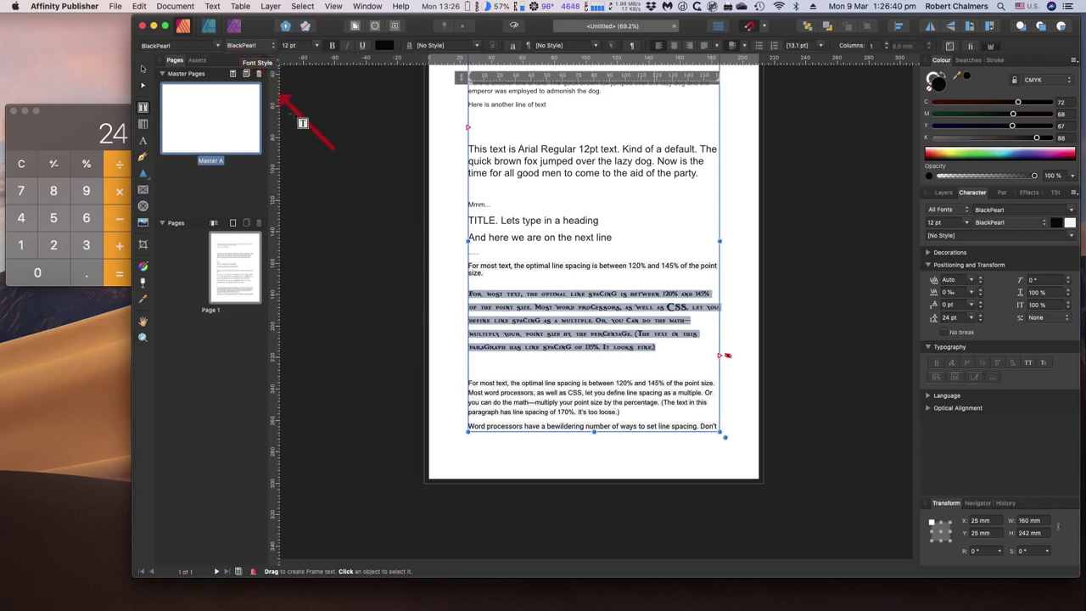
click(523, 323)
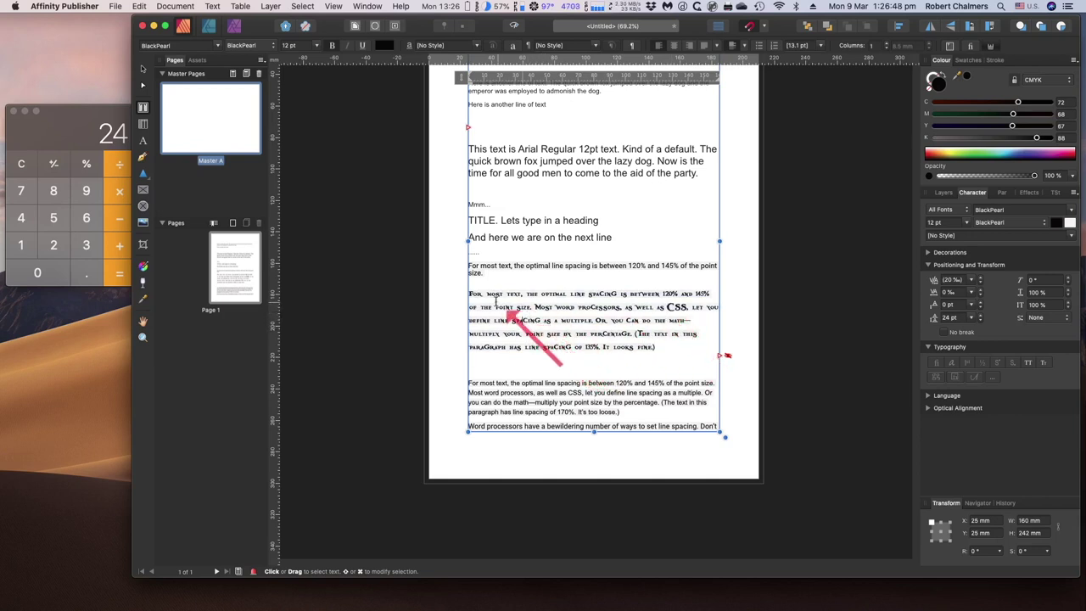
drag(472, 294, 659, 346)
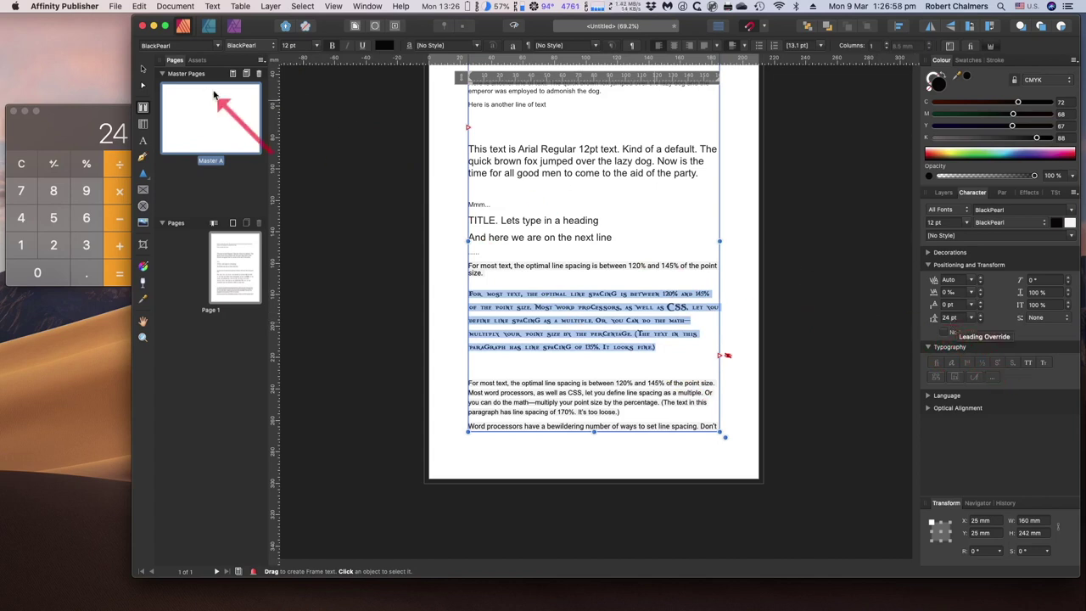
click(242, 47)
click(246, 49)
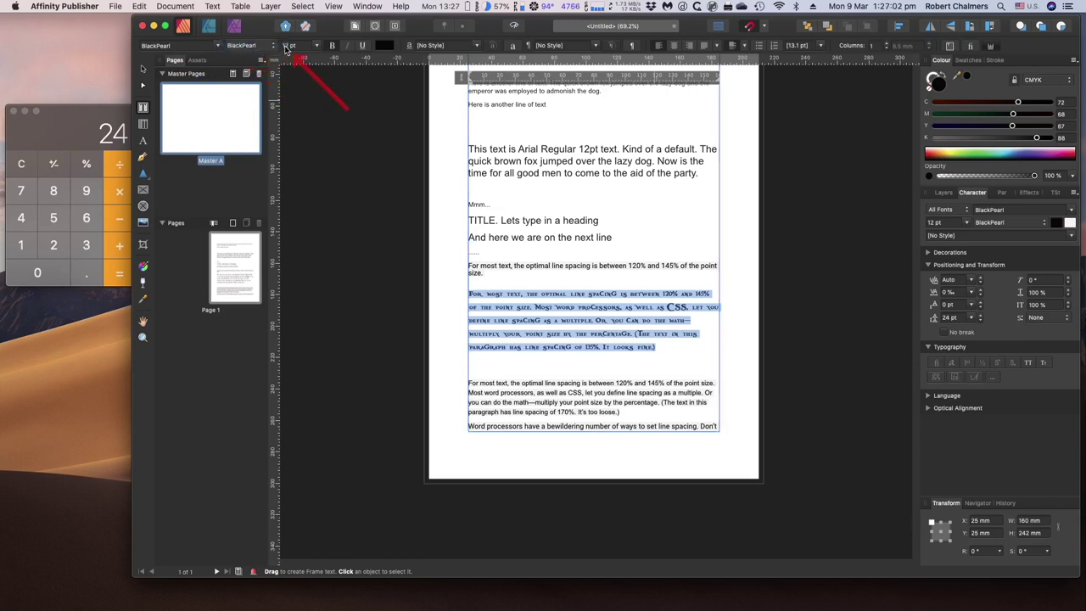
key(Tab)
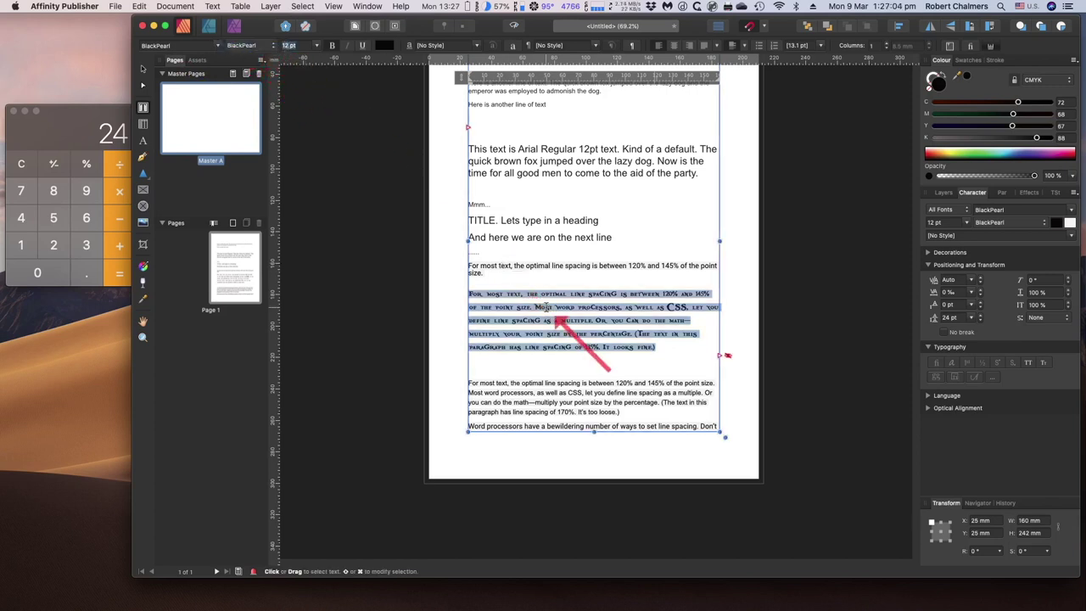
click(546, 307)
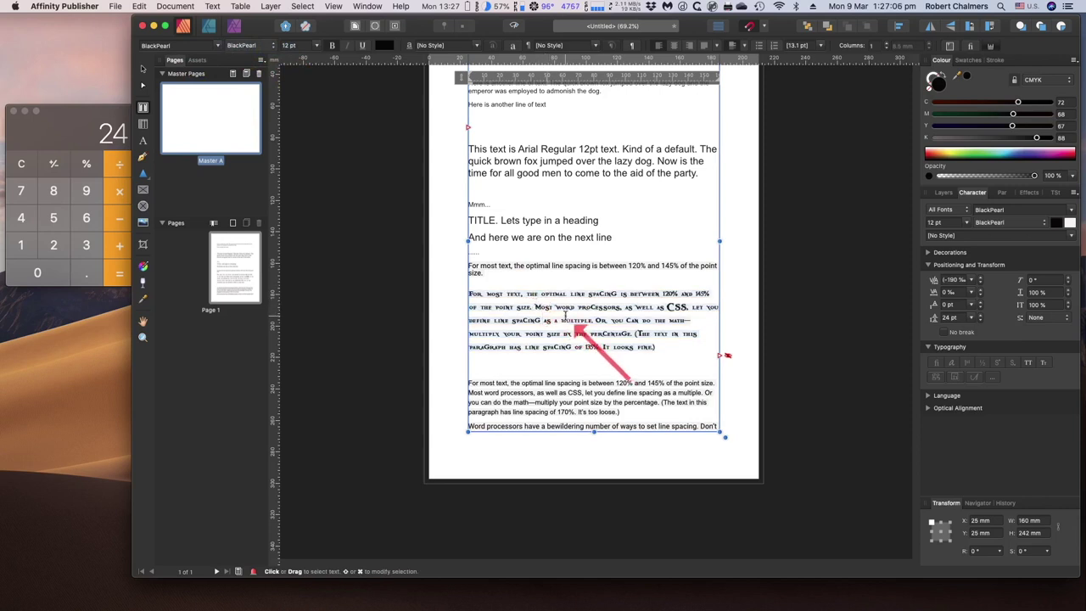
drag(469, 294, 676, 352)
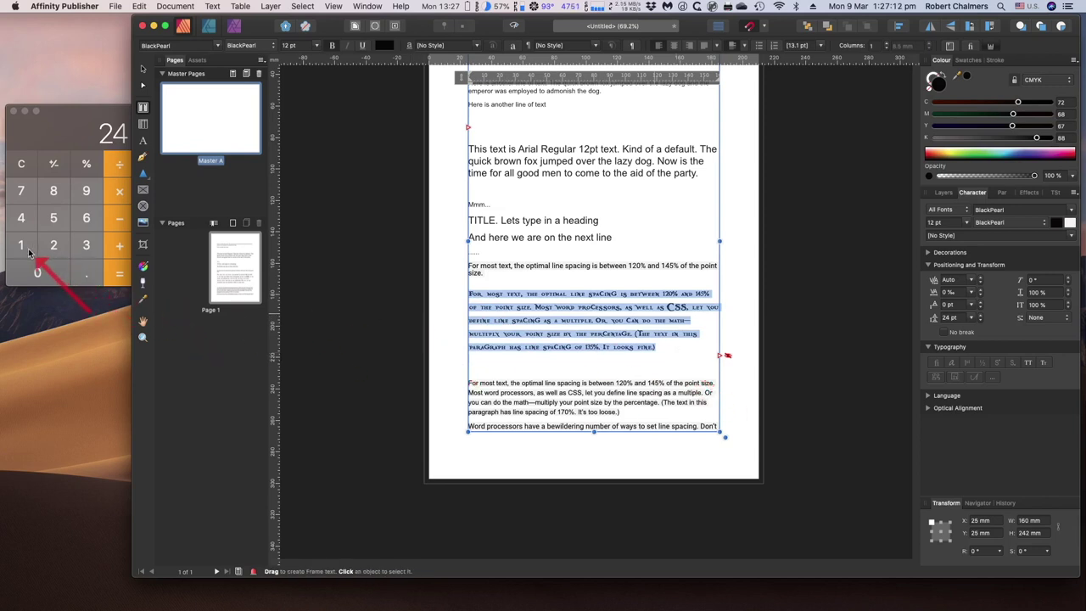
- Compute 12 × 1.2 = 14.4 in Calculator for the new leading value
click(21, 163)
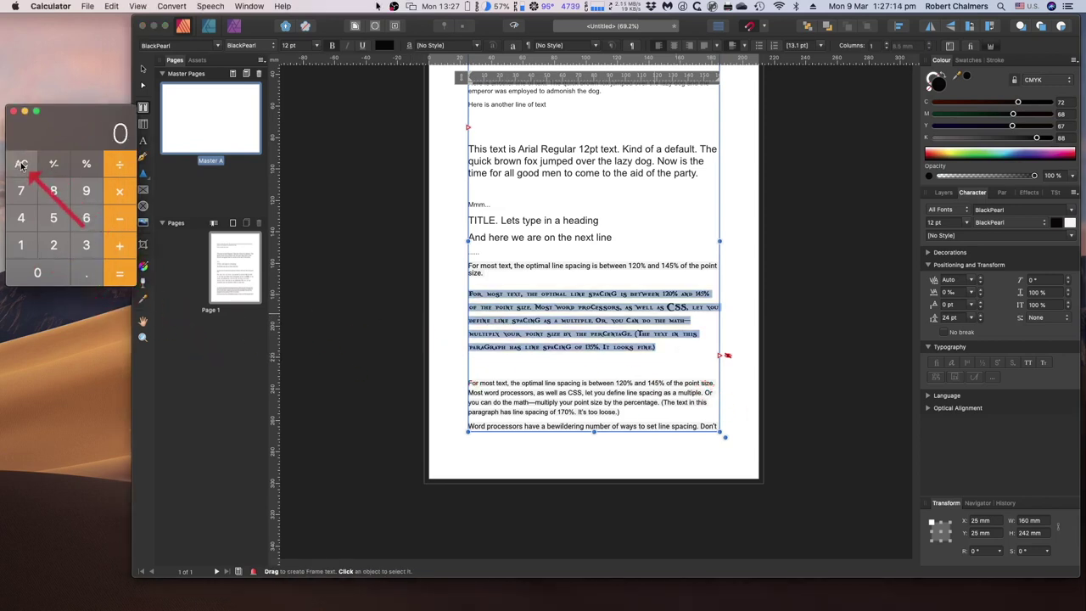
click(21, 245)
click(54, 246)
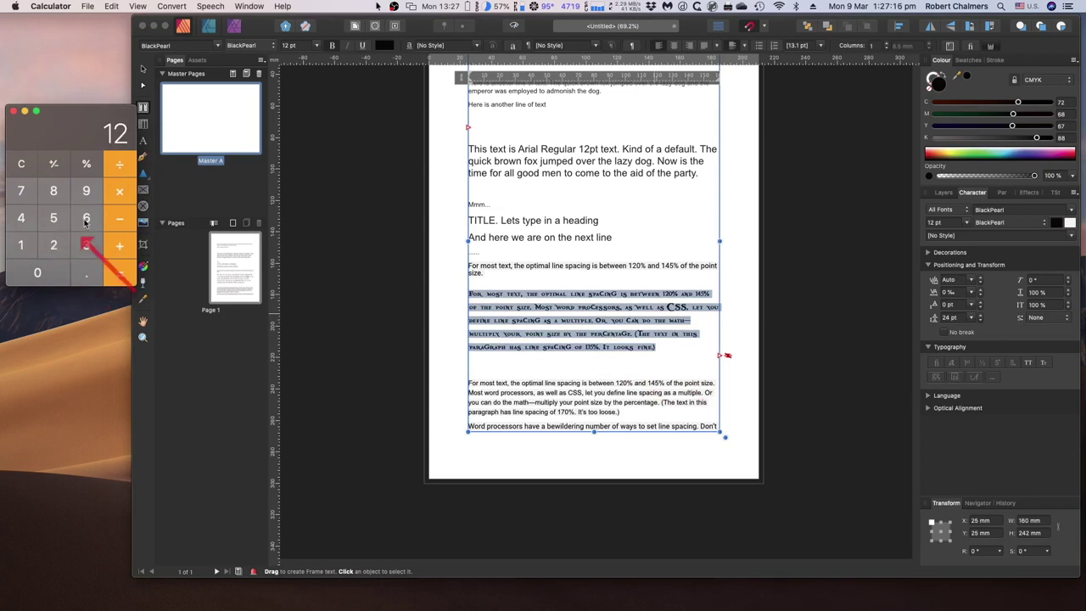
click(119, 190)
click(21, 246)
click(88, 280)
click(55, 253)
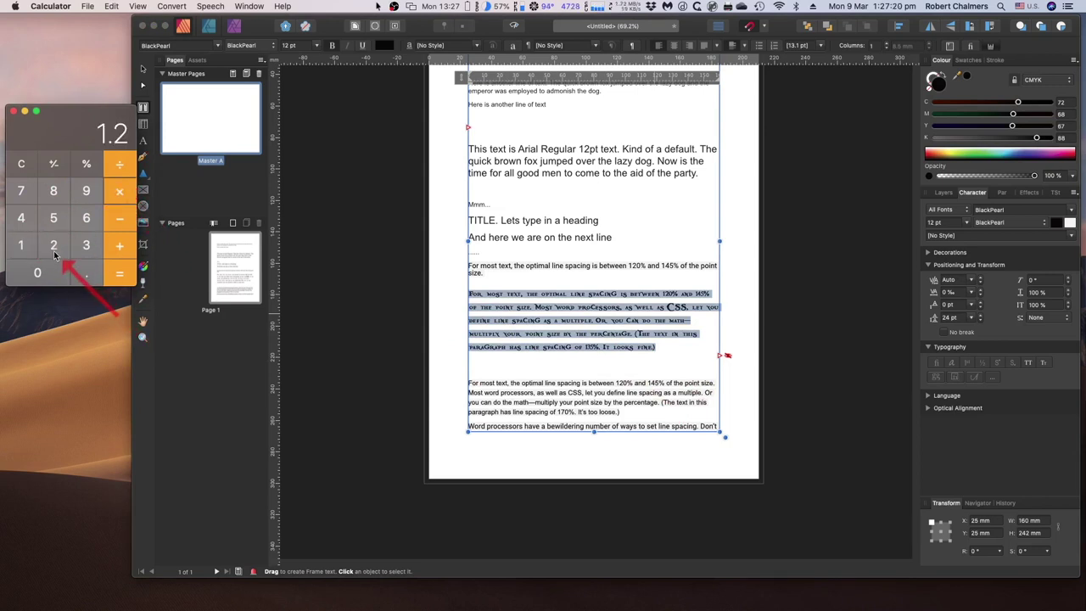
click(119, 274)
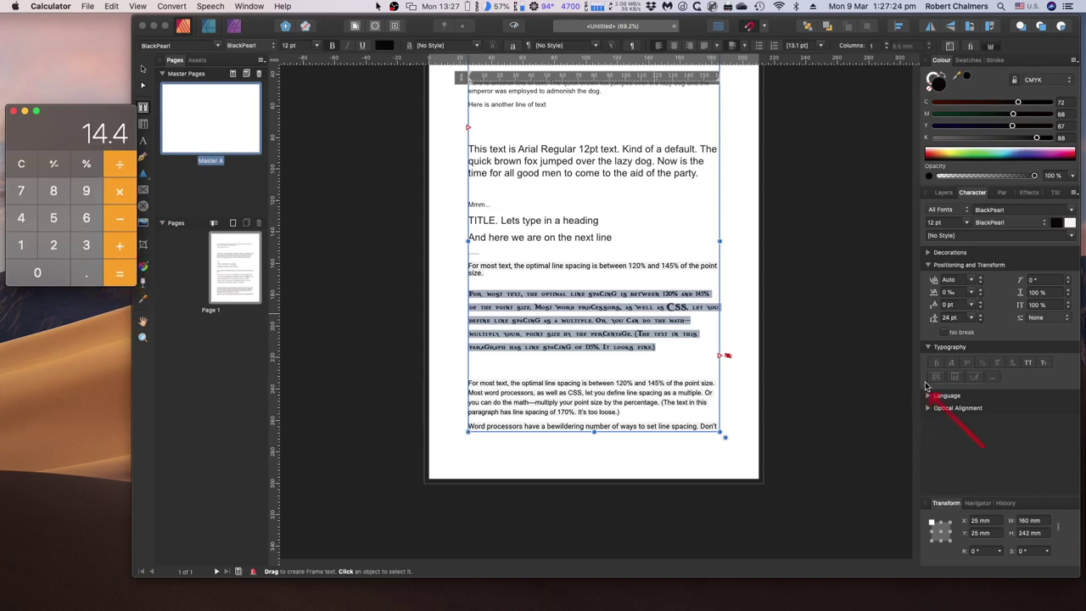
click(952, 325)
click(951, 321)
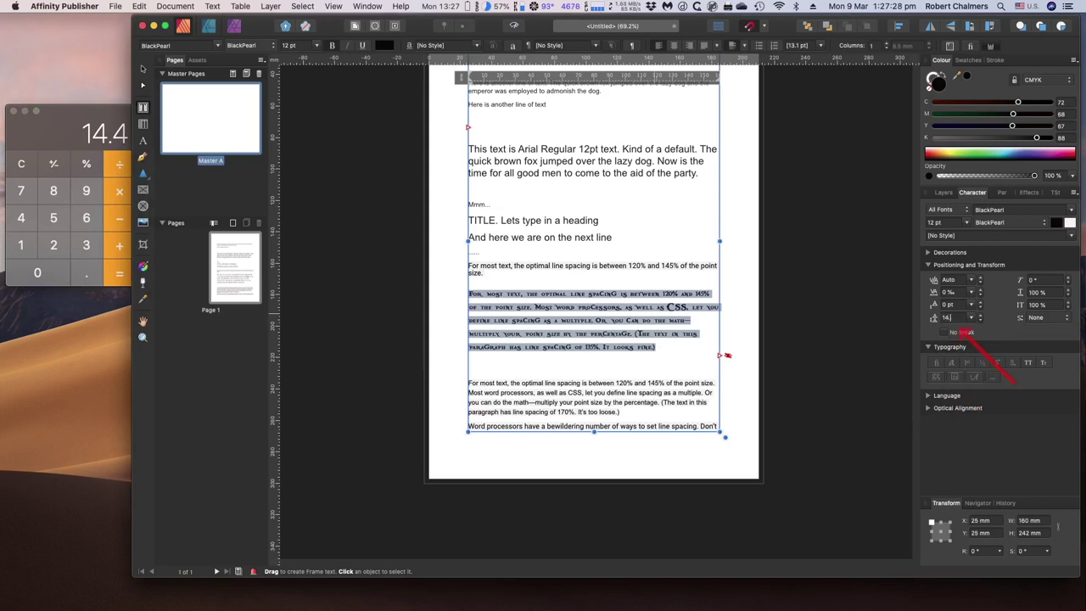
- Enter 14.4 pt leading, then select the BlackPearl paragraph and choose 14 pt leading
text(14.4)
key(Return)
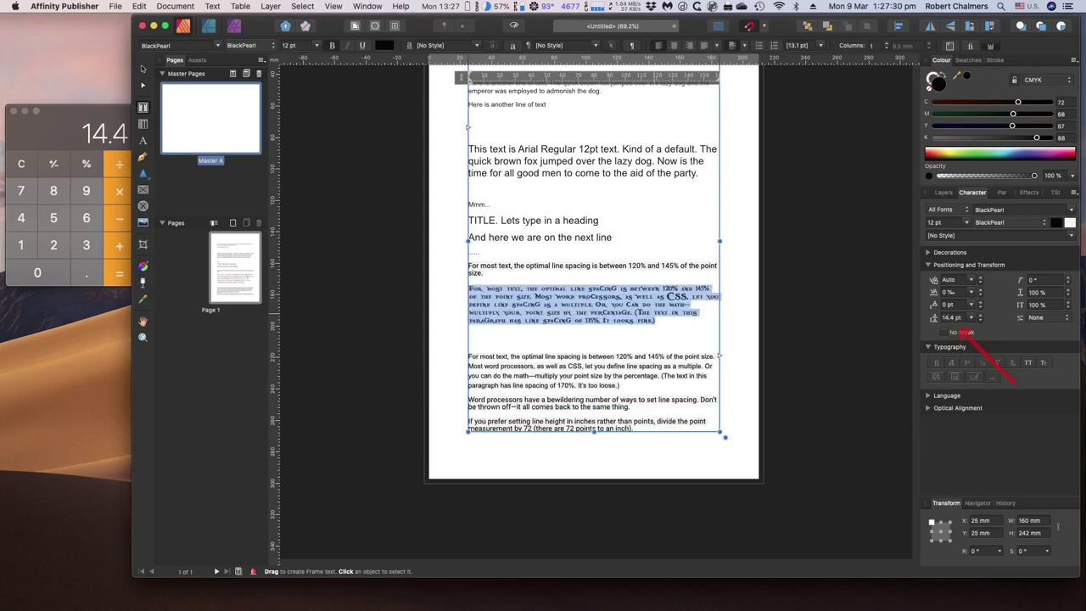
click(658, 321)
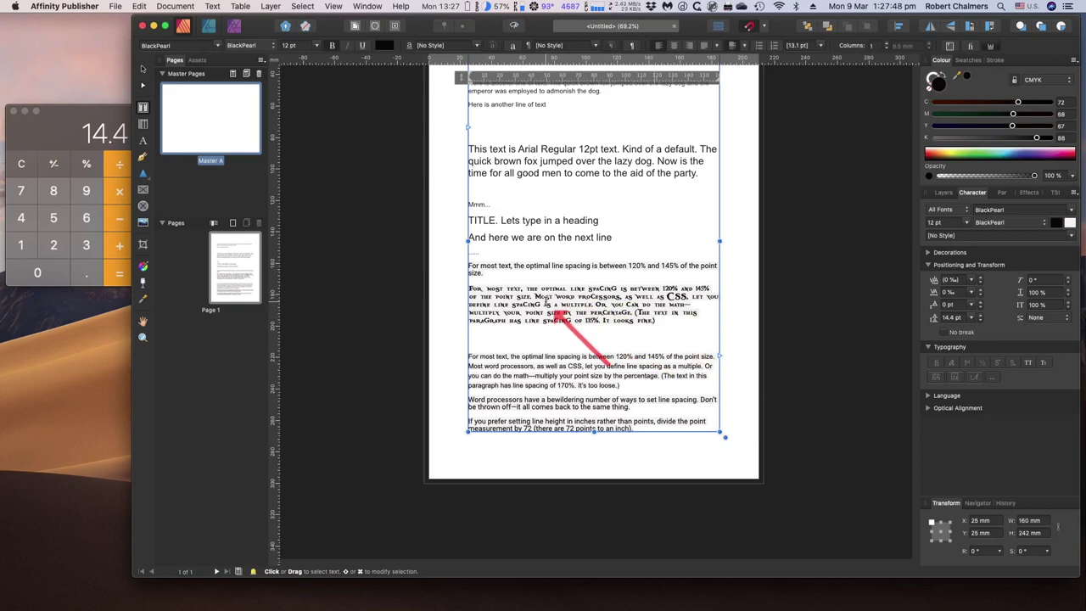
drag(470, 290, 660, 323)
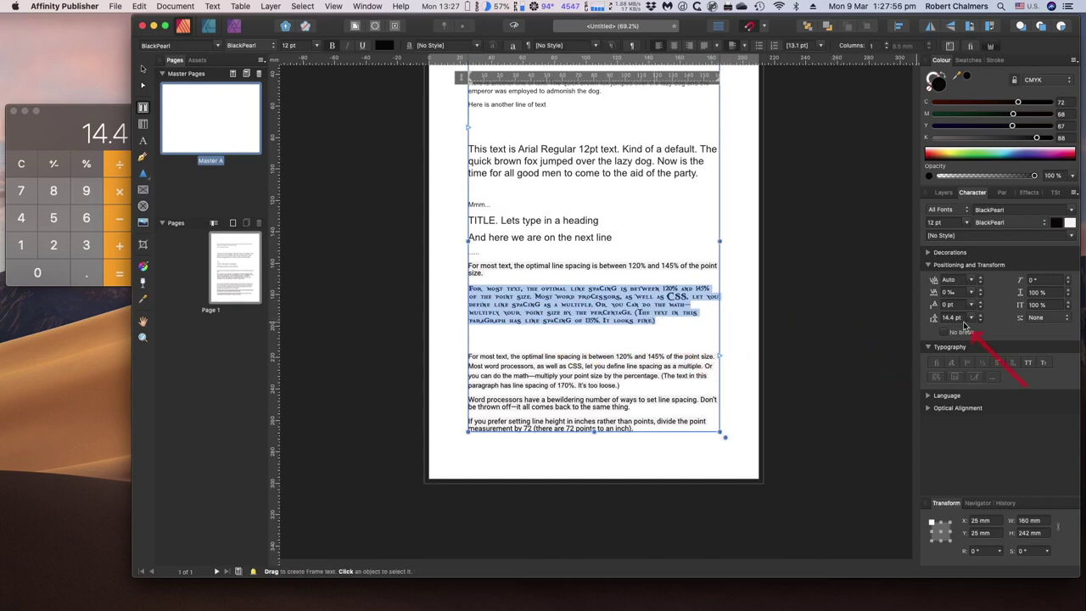
scroll(974, 321, up, 3)
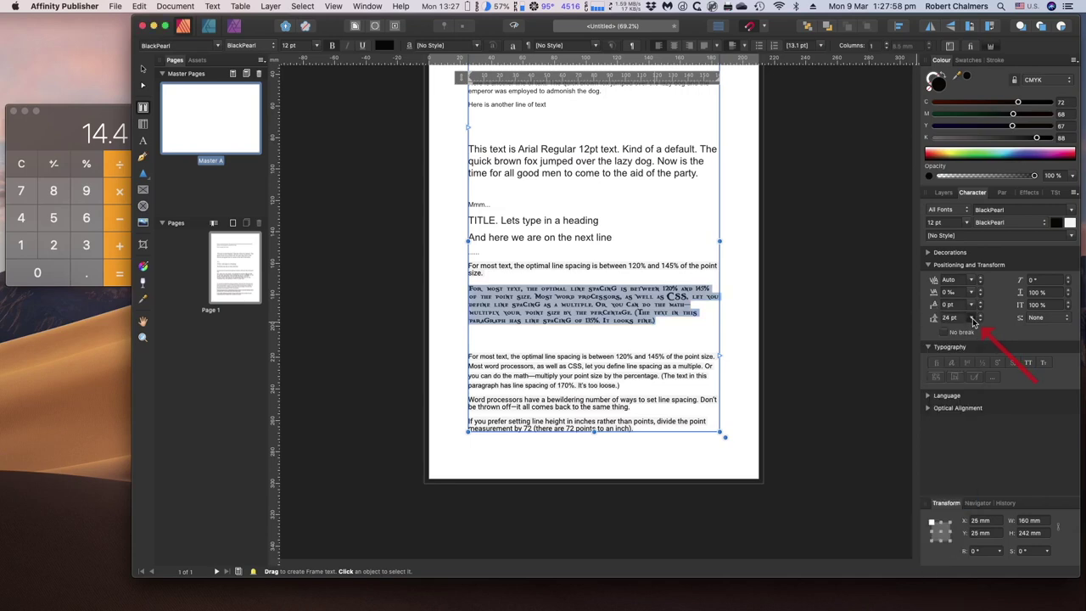
click(973, 319)
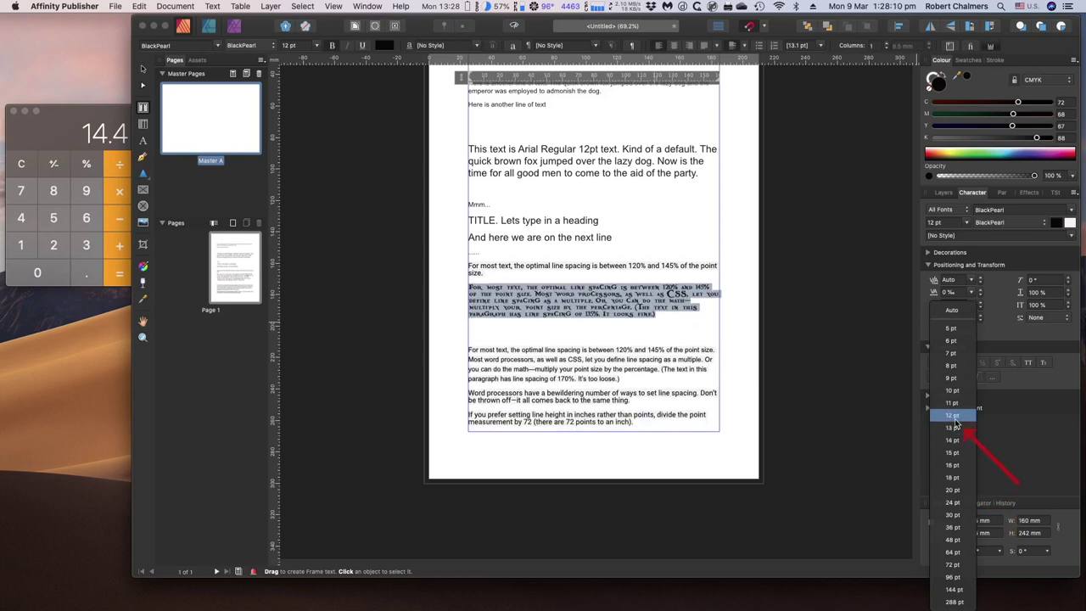
click(953, 439)
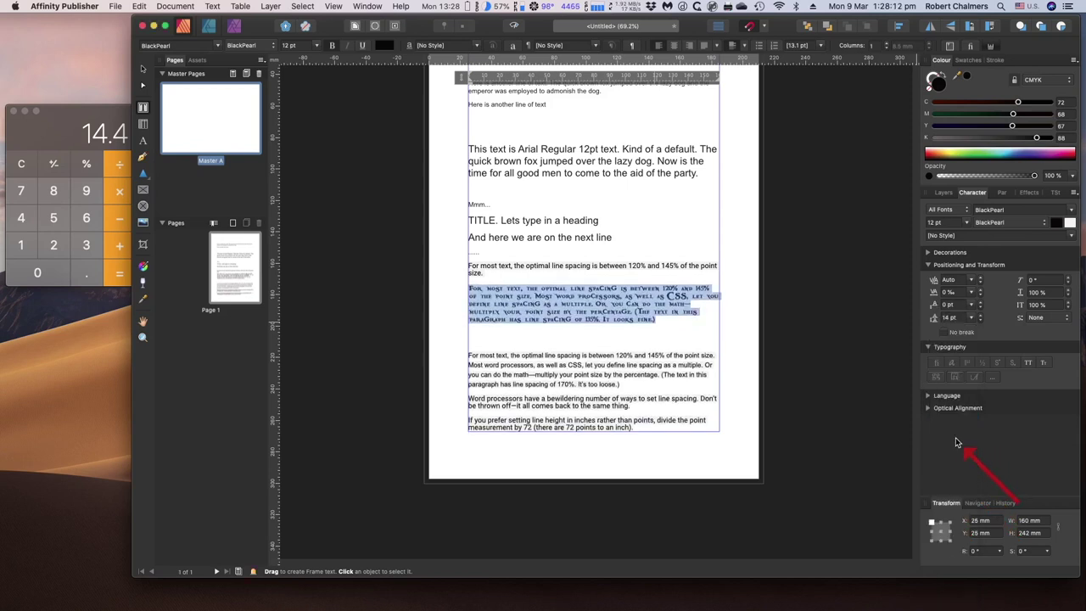
- Compute 12 × 1.45 = 17.4 in Calculator, then return to Publisher's Leading field
click(21, 166)
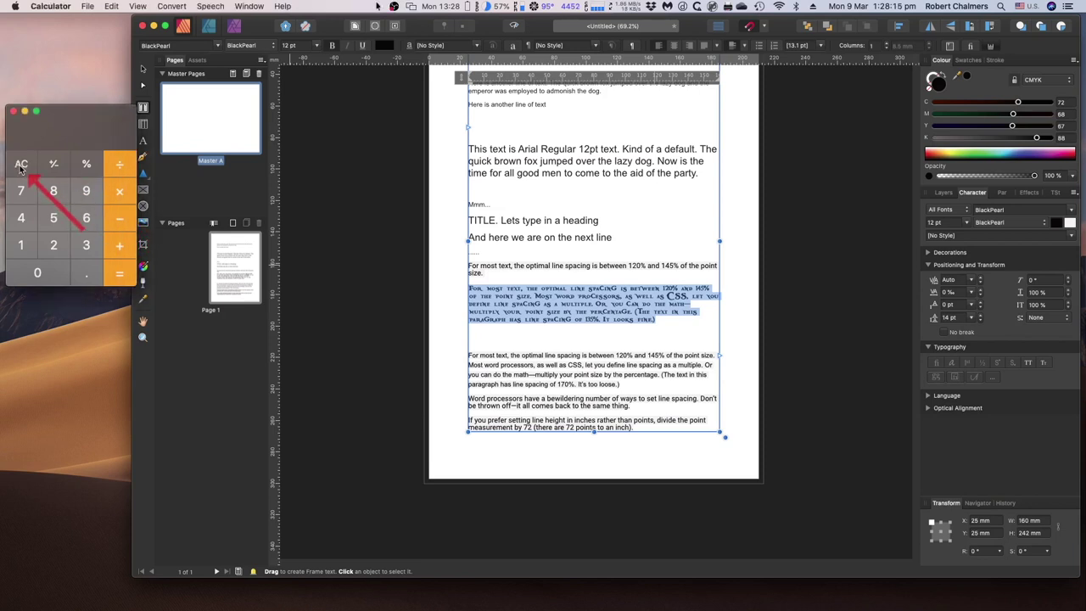
click(21, 246)
click(56, 246)
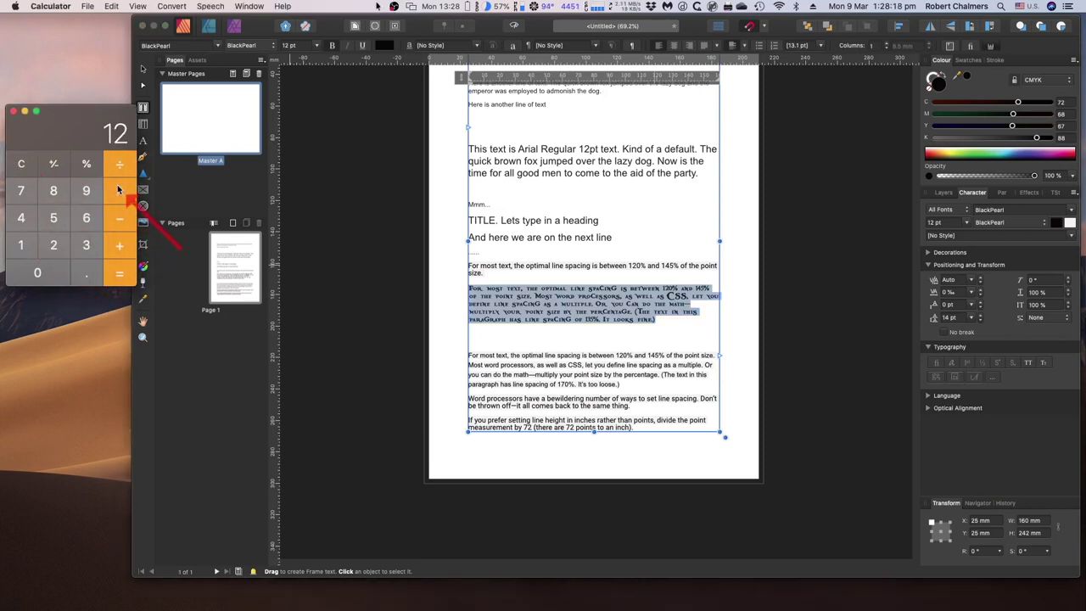
click(22, 247)
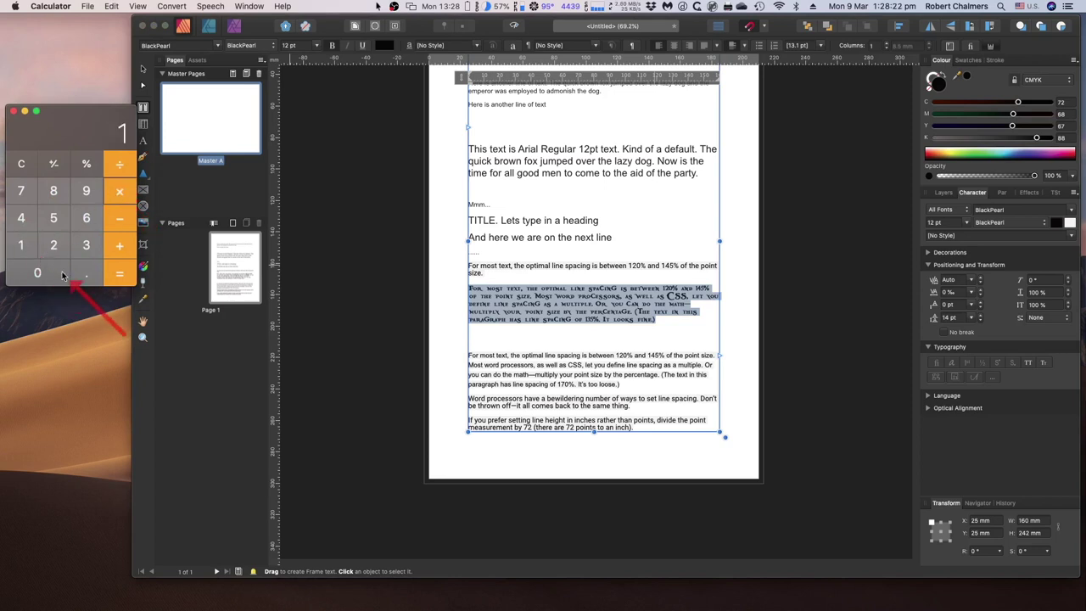
click(86, 273)
click(31, 220)
click(50, 219)
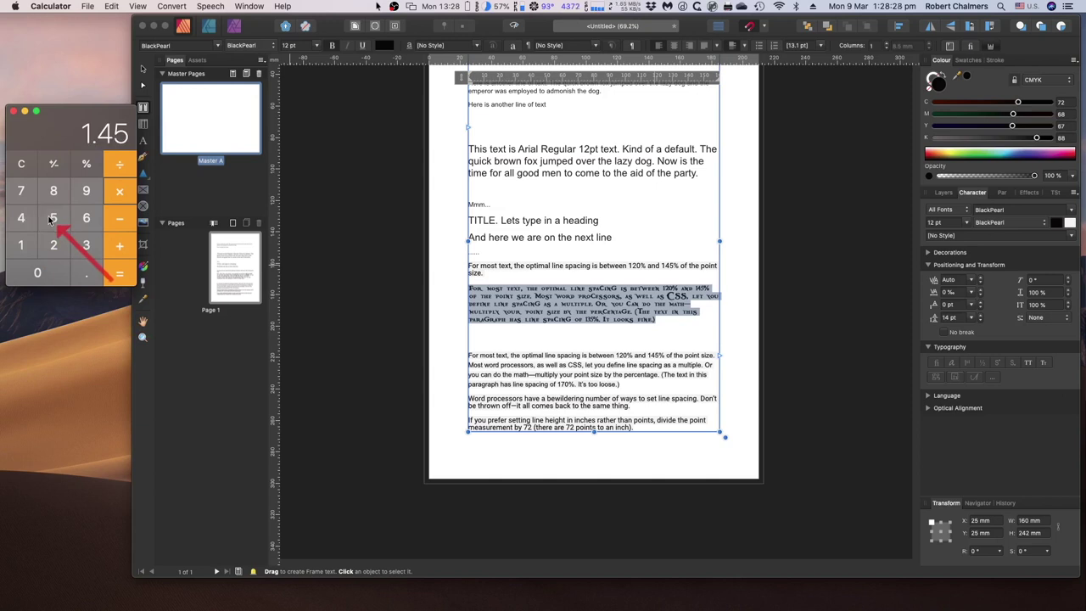
click(118, 194)
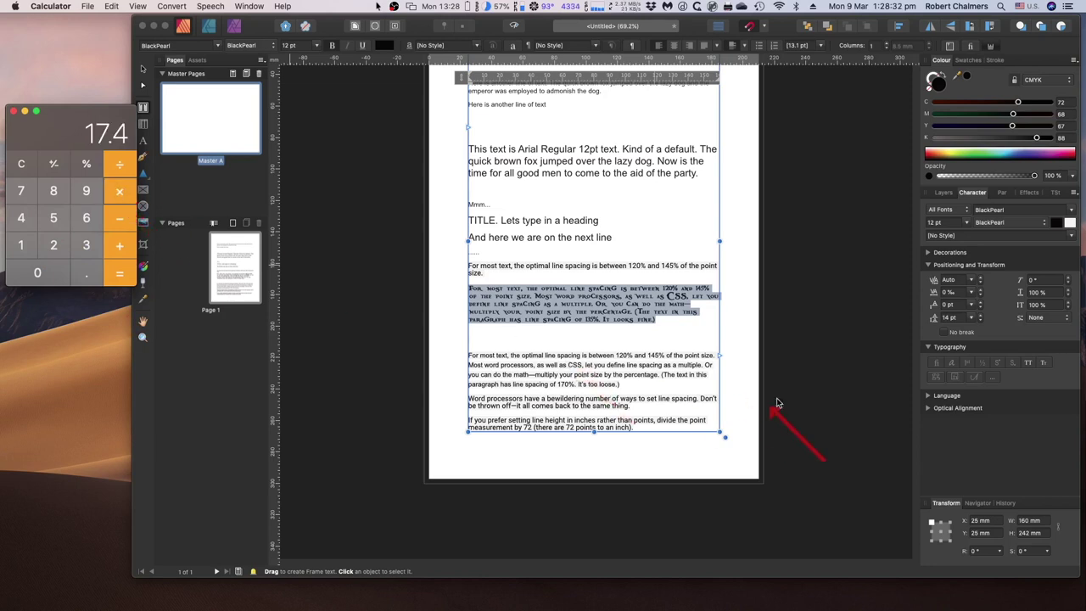
click(960, 319)
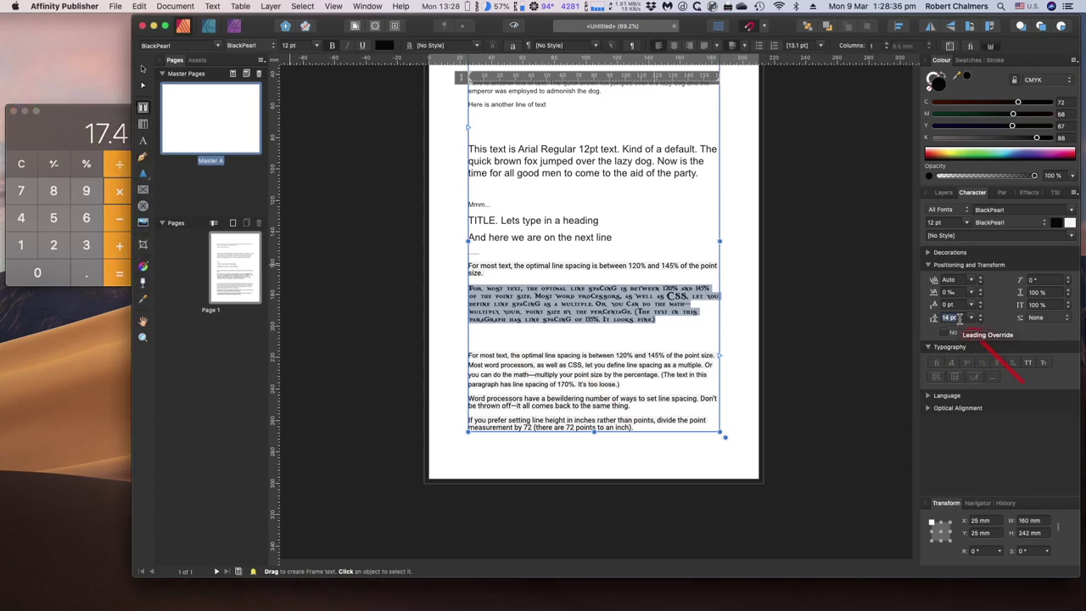
- Enter 17.4 pt as the BlackPearl paragraph's leading and deselect it
text(17.4)
key(Return)
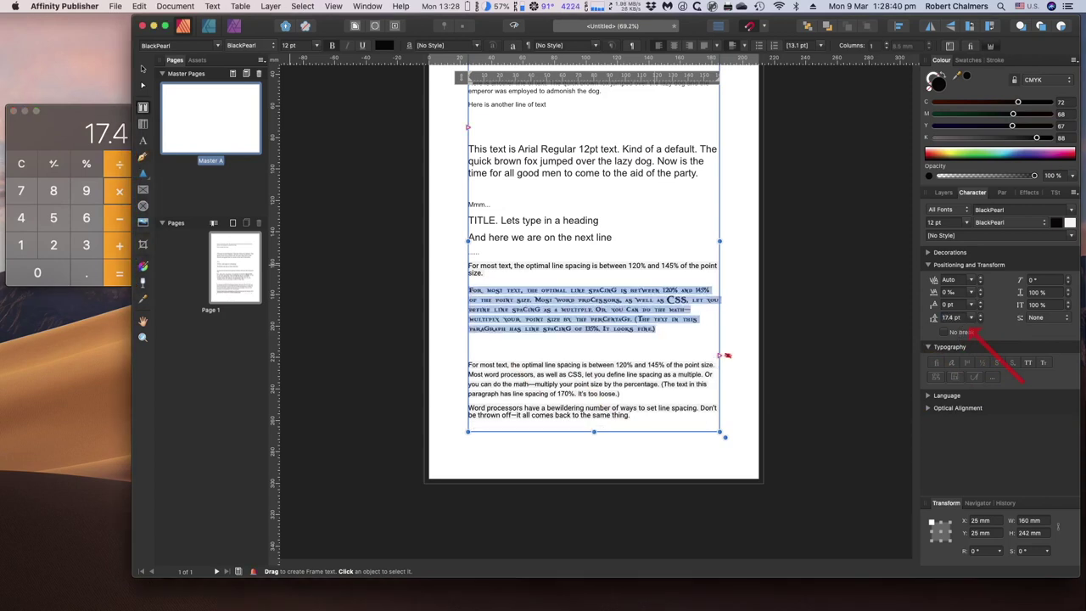
click(676, 336)
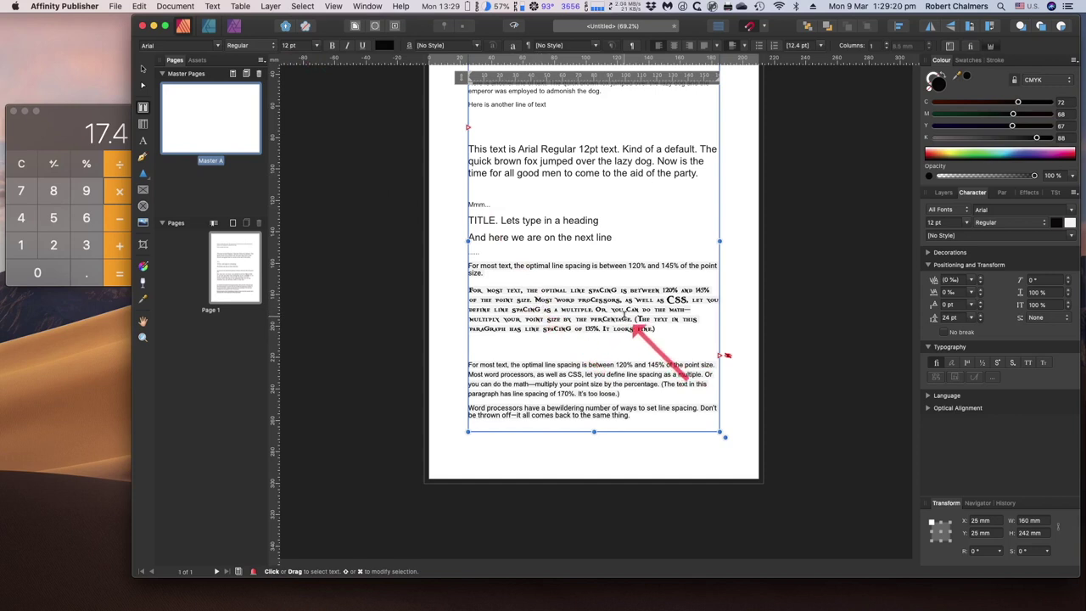
click(563, 161)
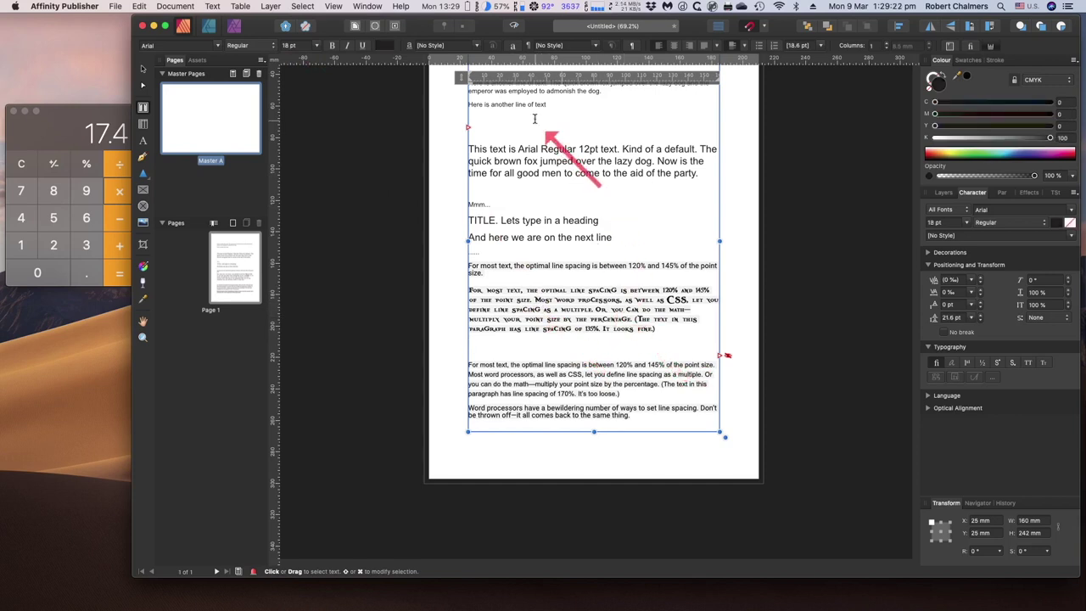
click(527, 105)
click(566, 374)
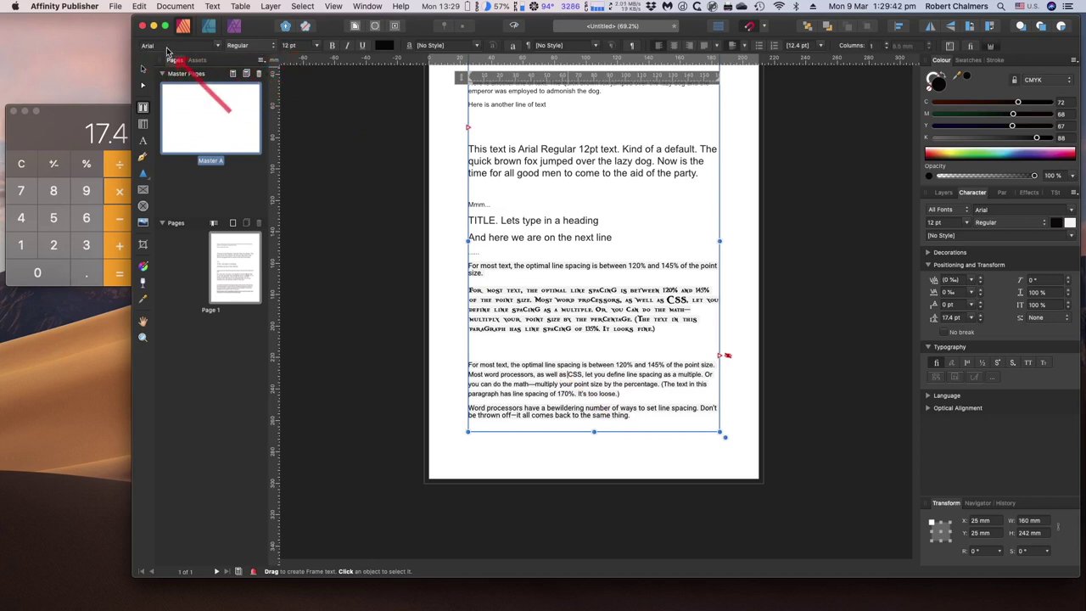
click(578, 300)
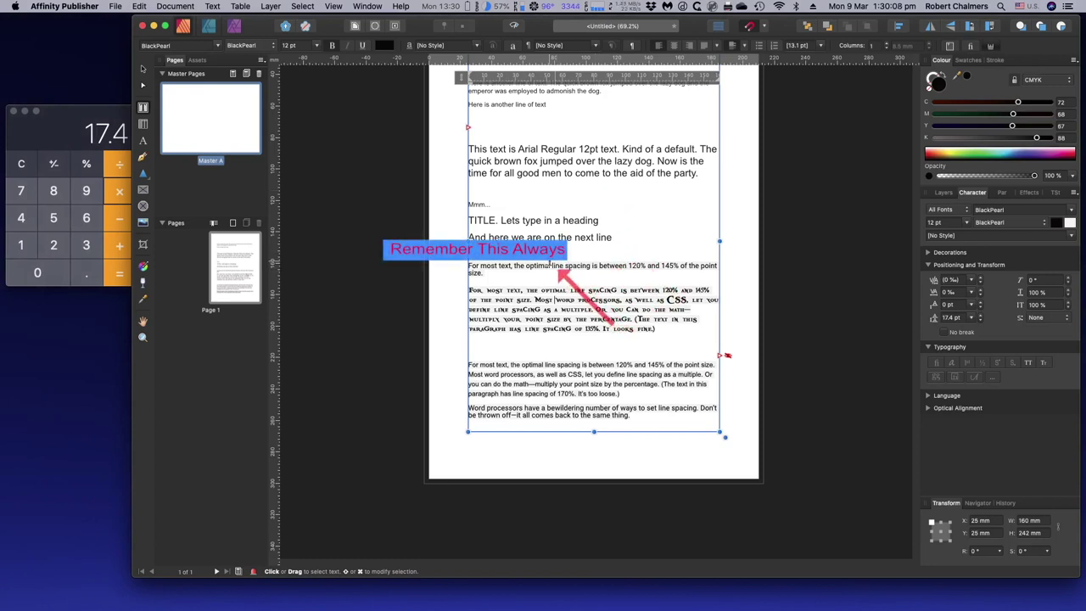
- Set the Roboto 'For most text' paragraph to 20 pt, then select 'This' in the Arial paragraph
drag(469, 267, 643, 273)
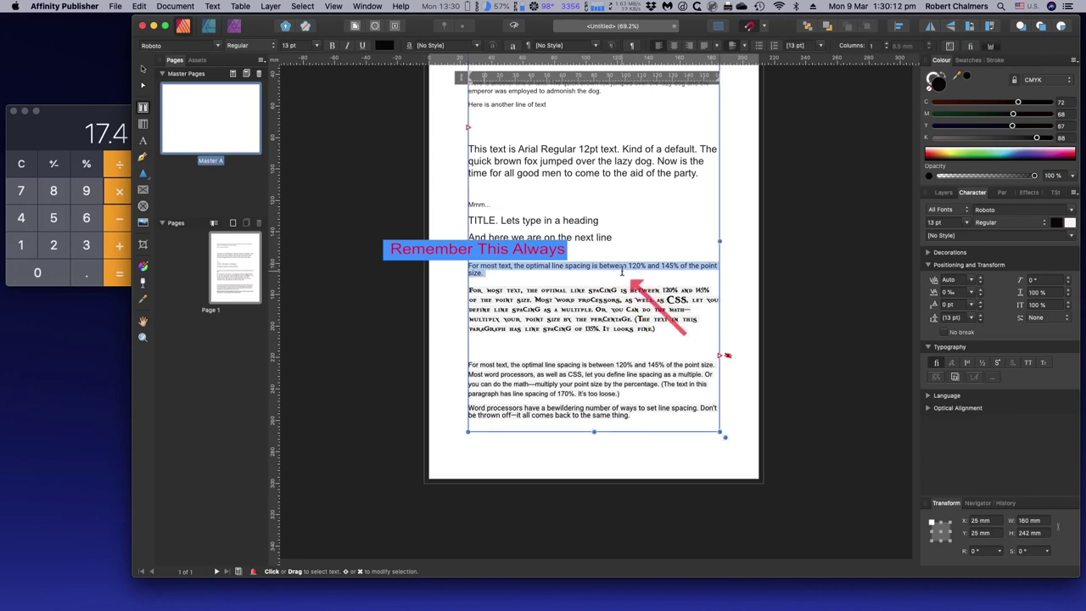
click(317, 45)
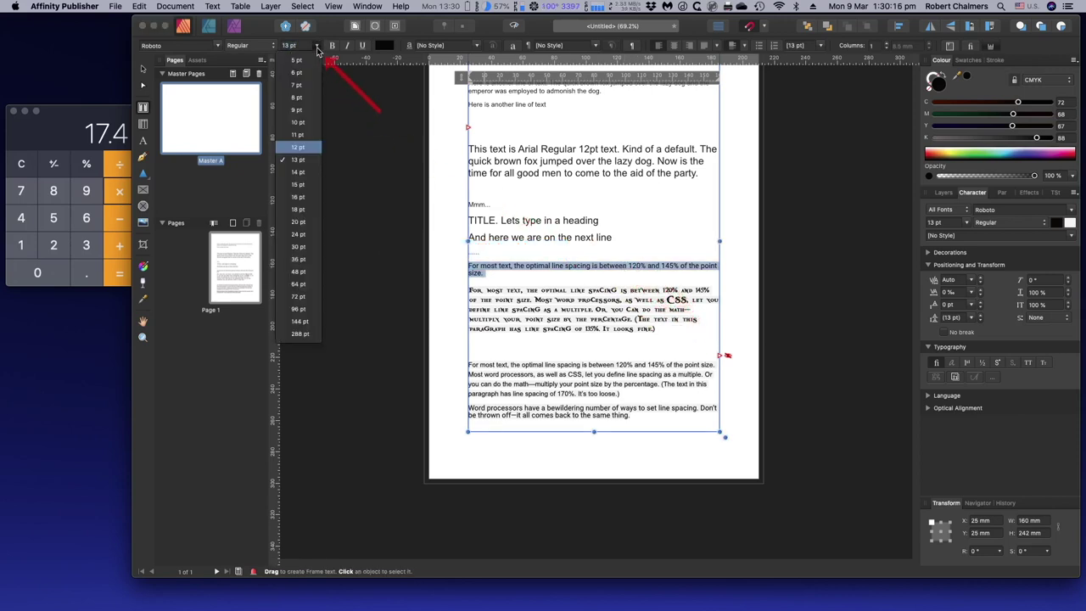
click(299, 222)
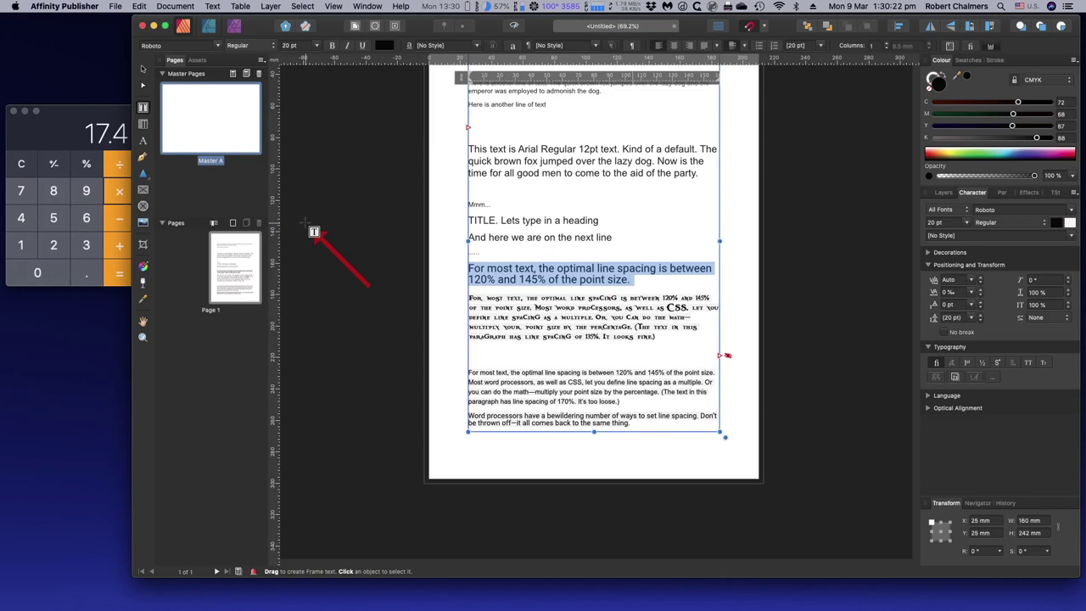
click(644, 279)
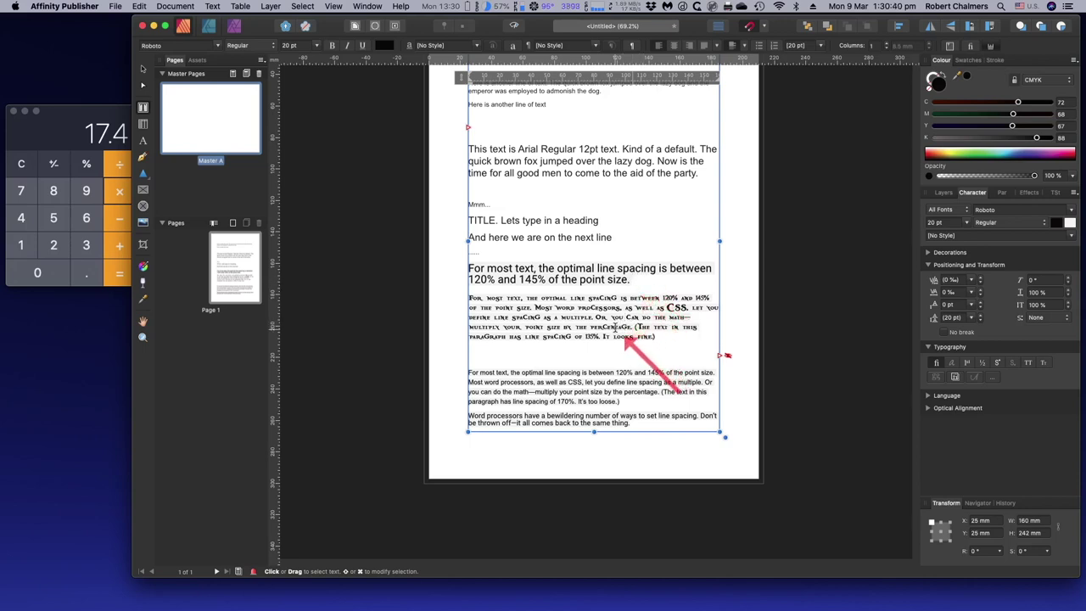
click(534, 166)
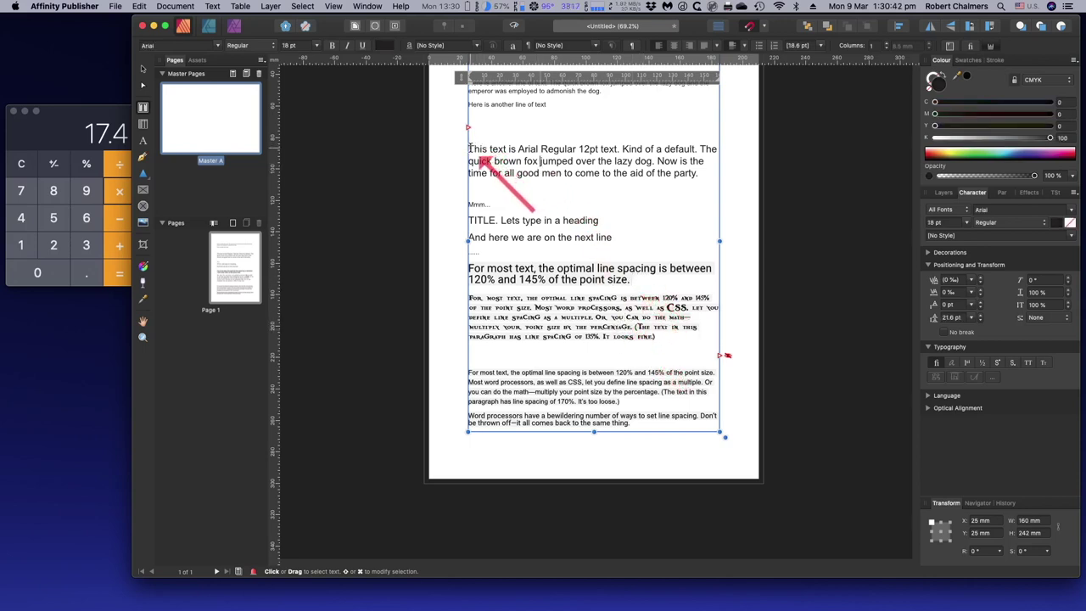
drag(469, 149, 487, 149)
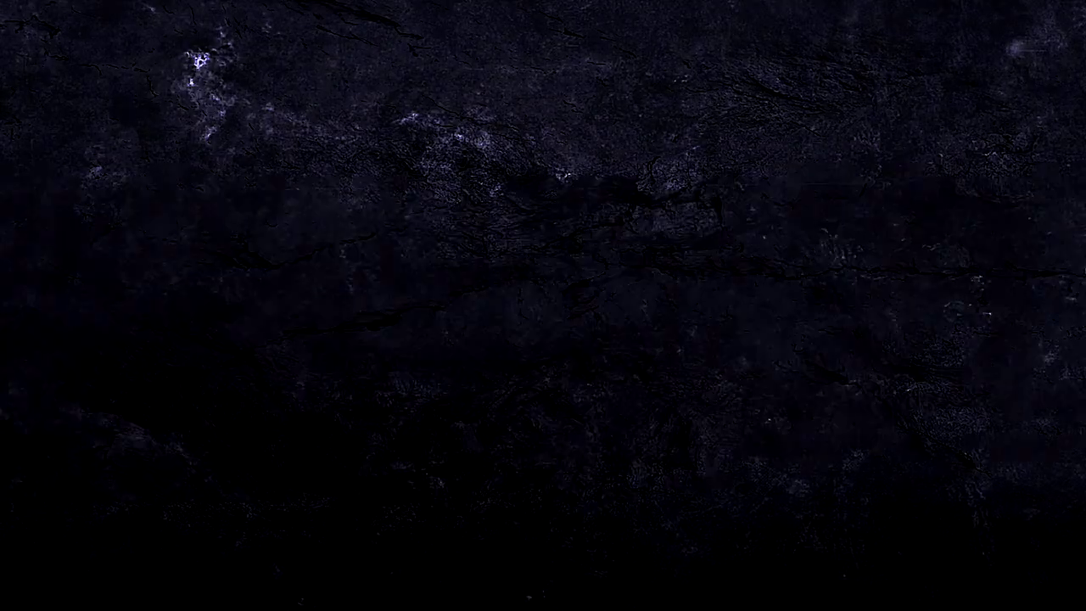